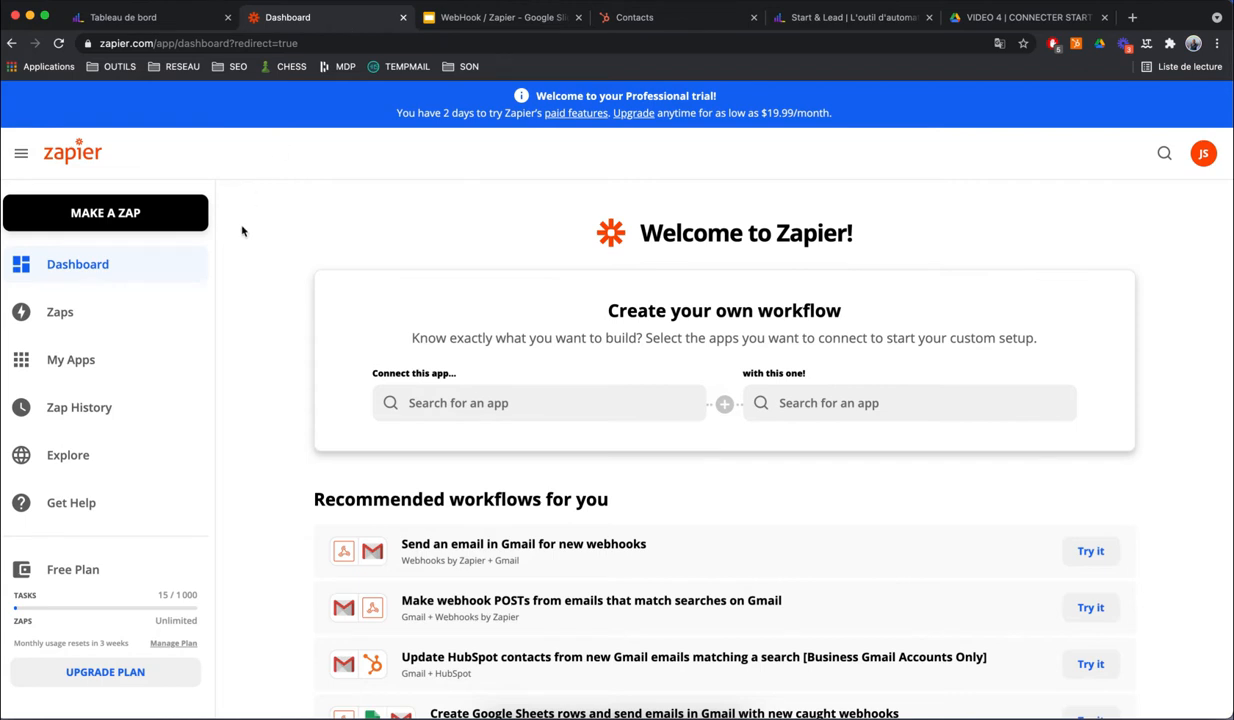
Step: Open the connected apps page, start adding a new app connection, and search the available apps for "salesfo"
{"action": "left_click", "coordinate": [148, 357]}
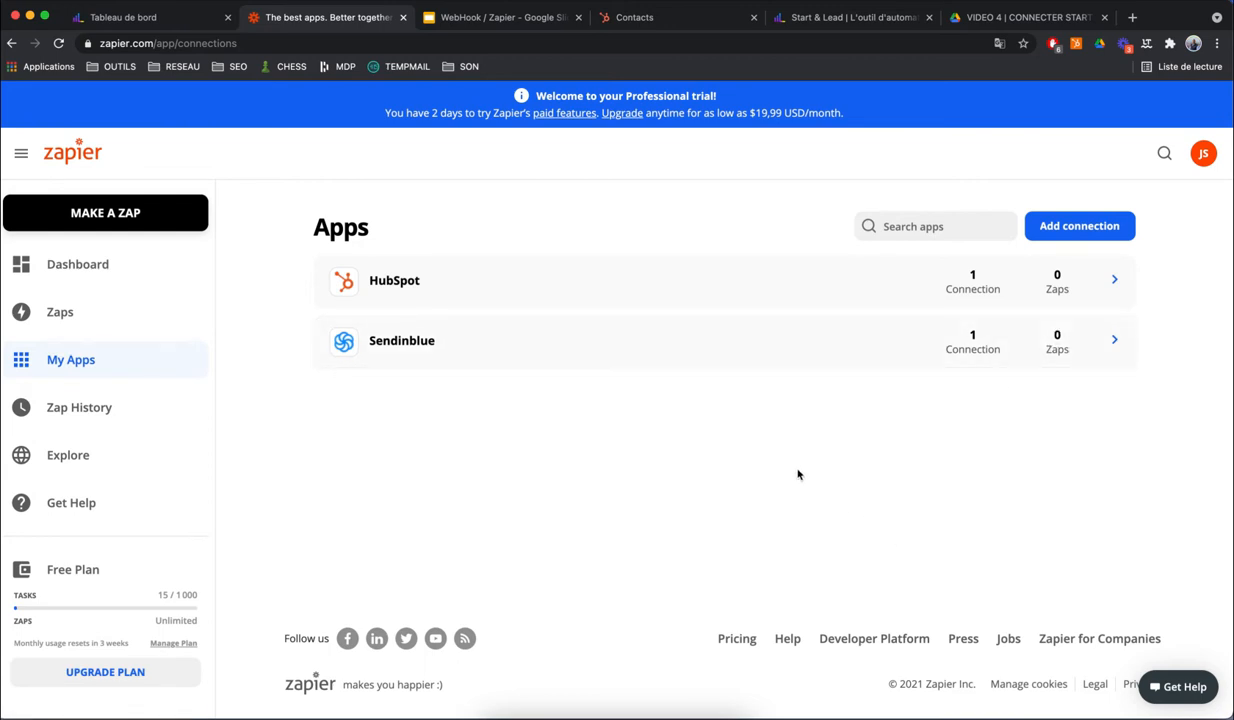
{"action": "left_click", "coordinate": [1092, 224]}
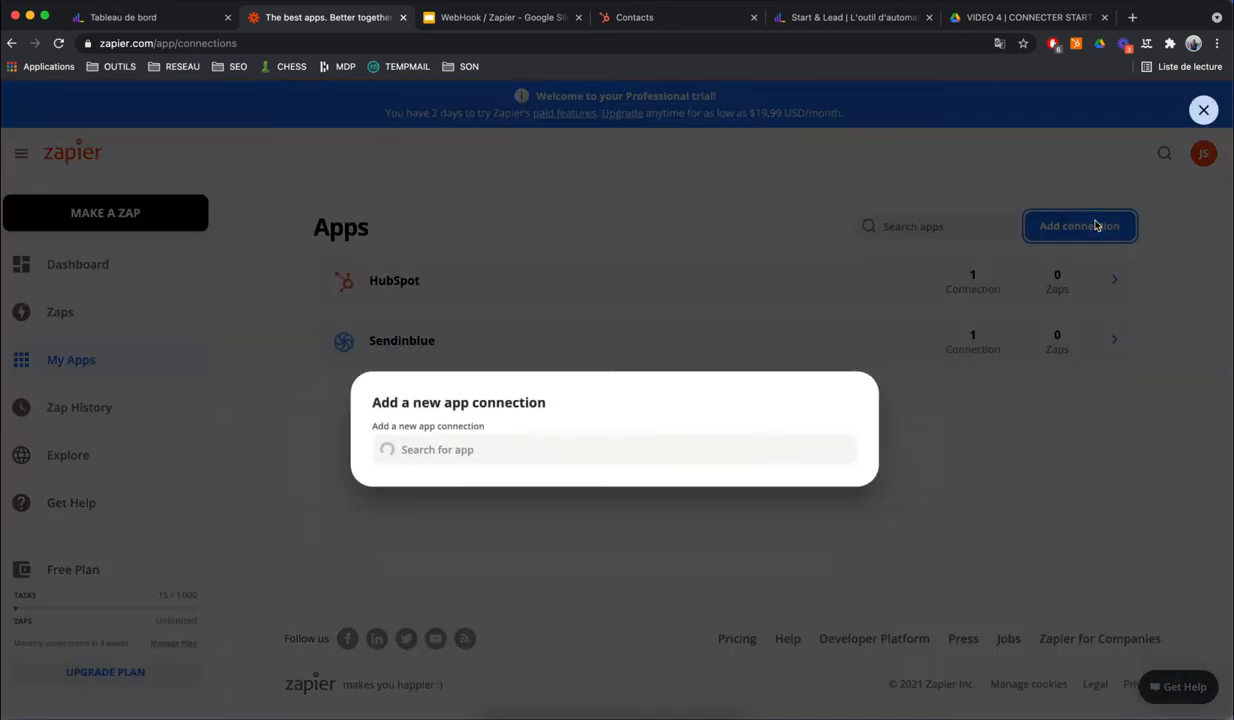
{"action": "left_click", "coordinate": [471, 352]}
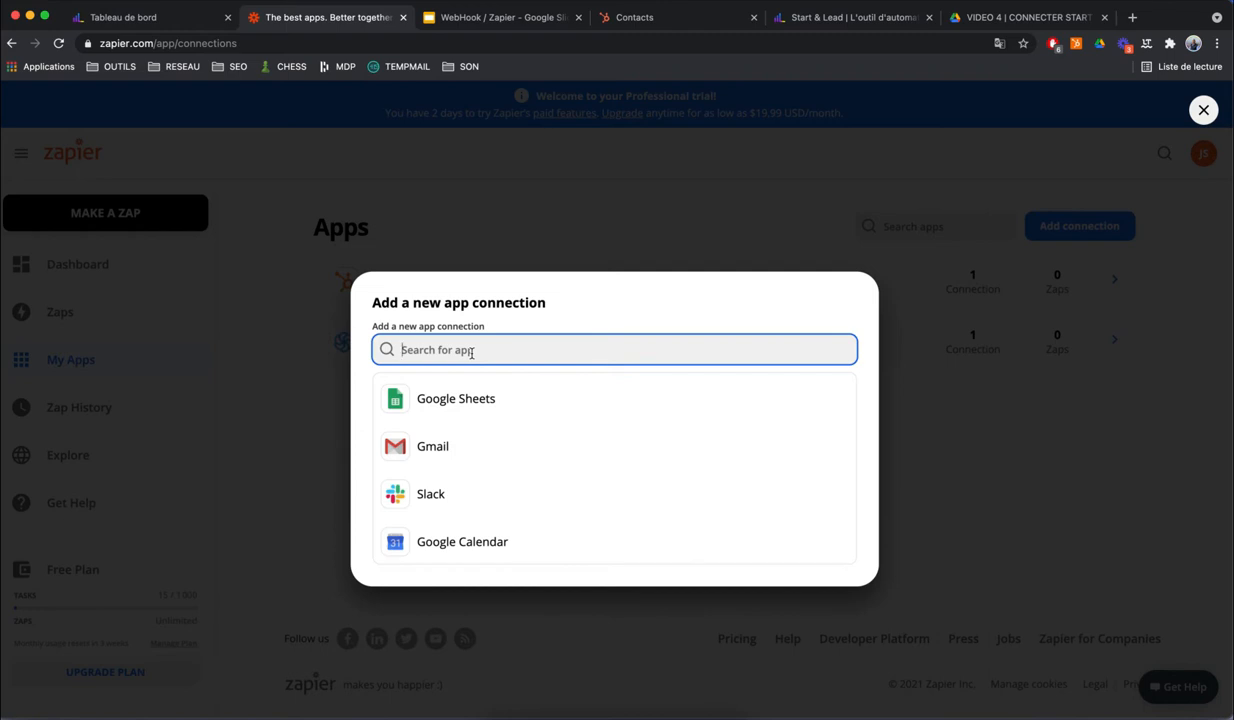
{"action": "scroll", "coordinate": [449, 397], "scroll_direction": "down", "scroll_amount": 2}
{"action": "scroll", "coordinate": [449, 398], "scroll_direction": "down", "scroll_amount": 2}
{"action": "type", "text": "sales"}
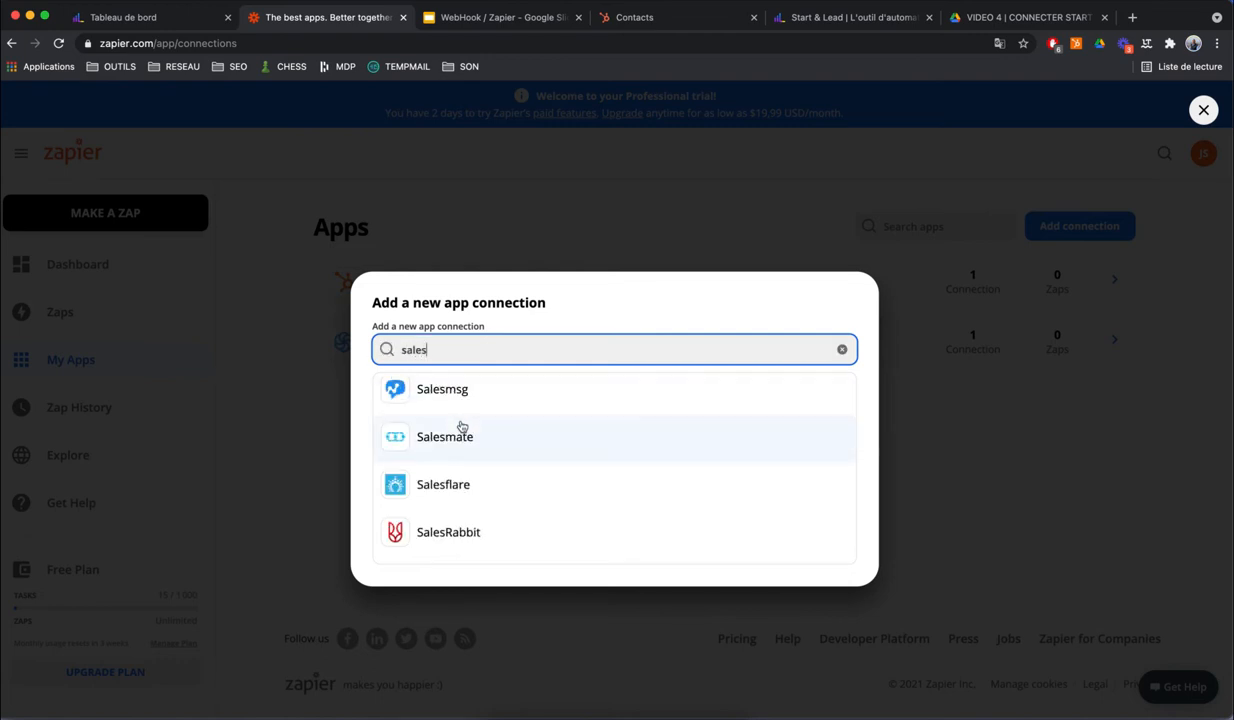
{"action": "type", "text": "fo"}
Step: Search the available apps for "hub", open HubSpot's account authorization, and close it without connecting
{"action": "key", "text": "super+a"}
{"action": "type", "text": "hub"}
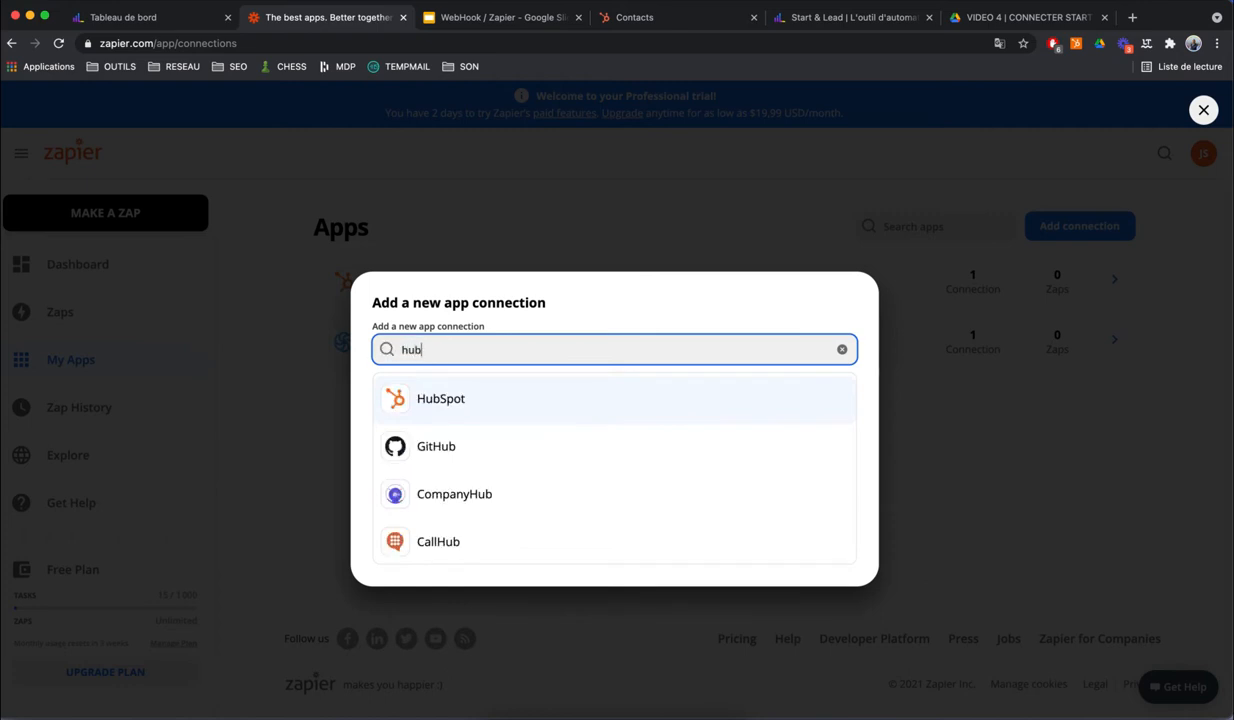
{"action": "left_click", "coordinate": [475, 415]}
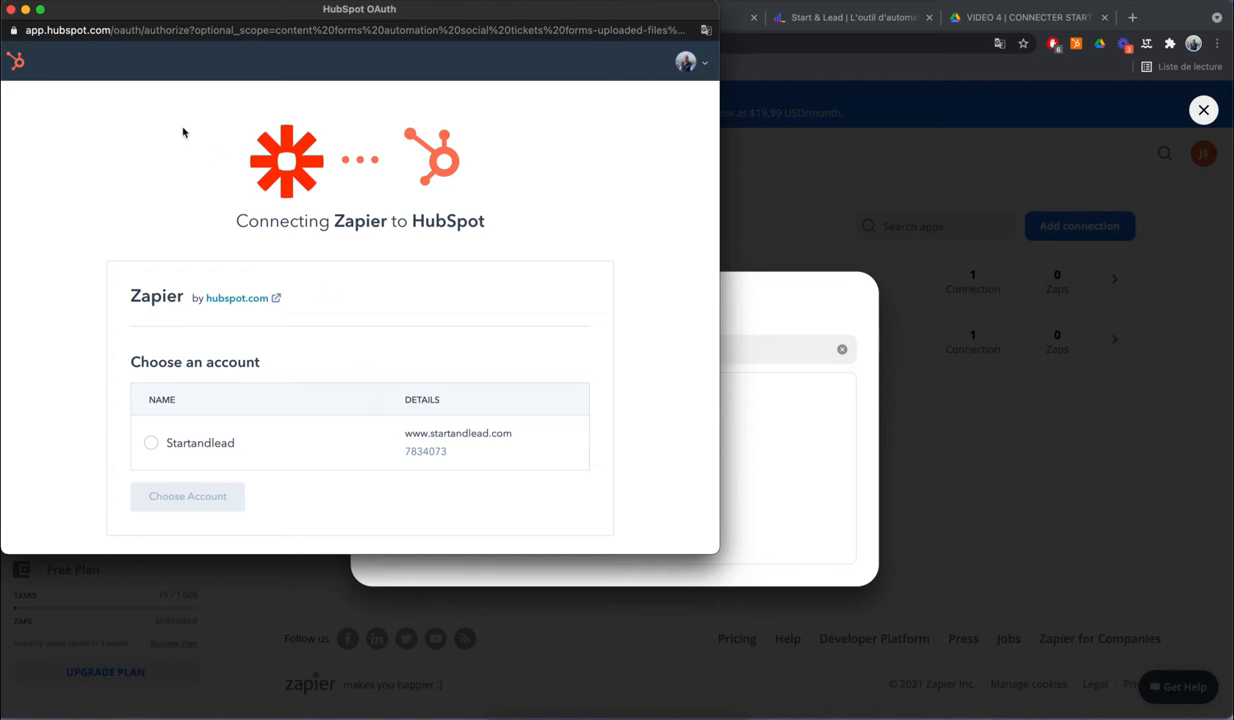
{"action": "left_click", "coordinate": [11, 10]}
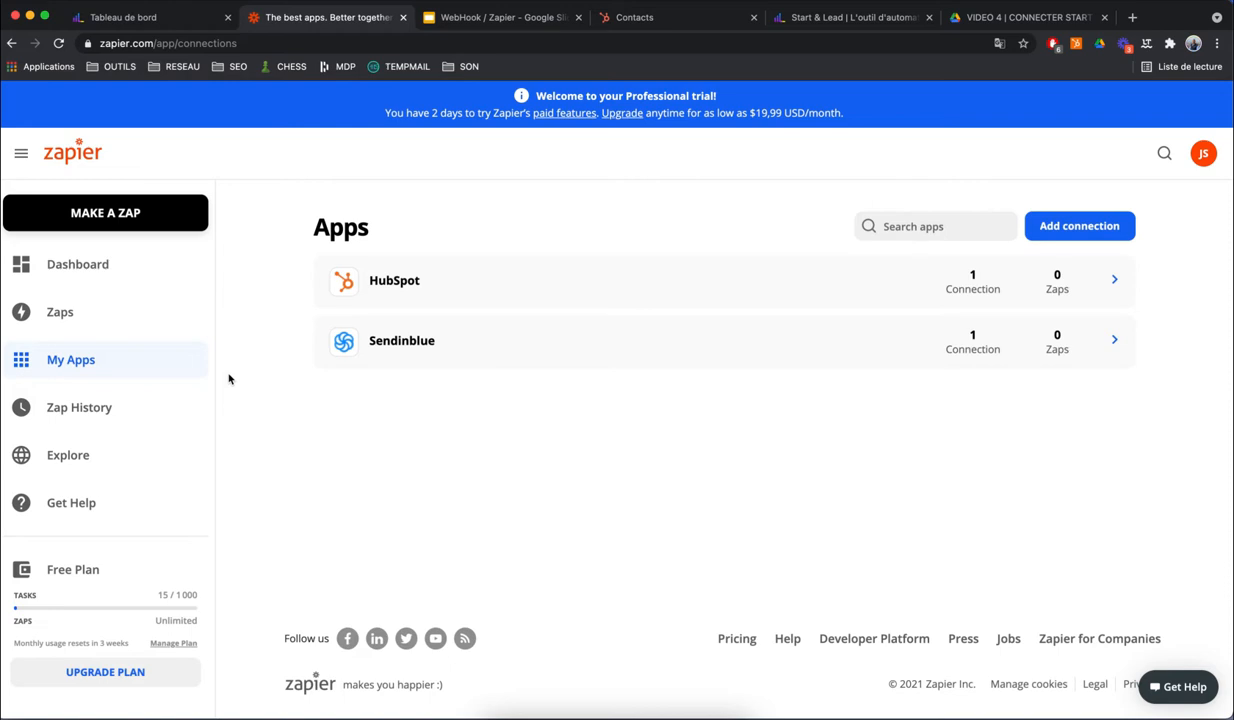
Step: Open the Zaps page, switch to Start & Lead, and start adding a new webhook
{"action": "left_click", "coordinate": [148, 310]}
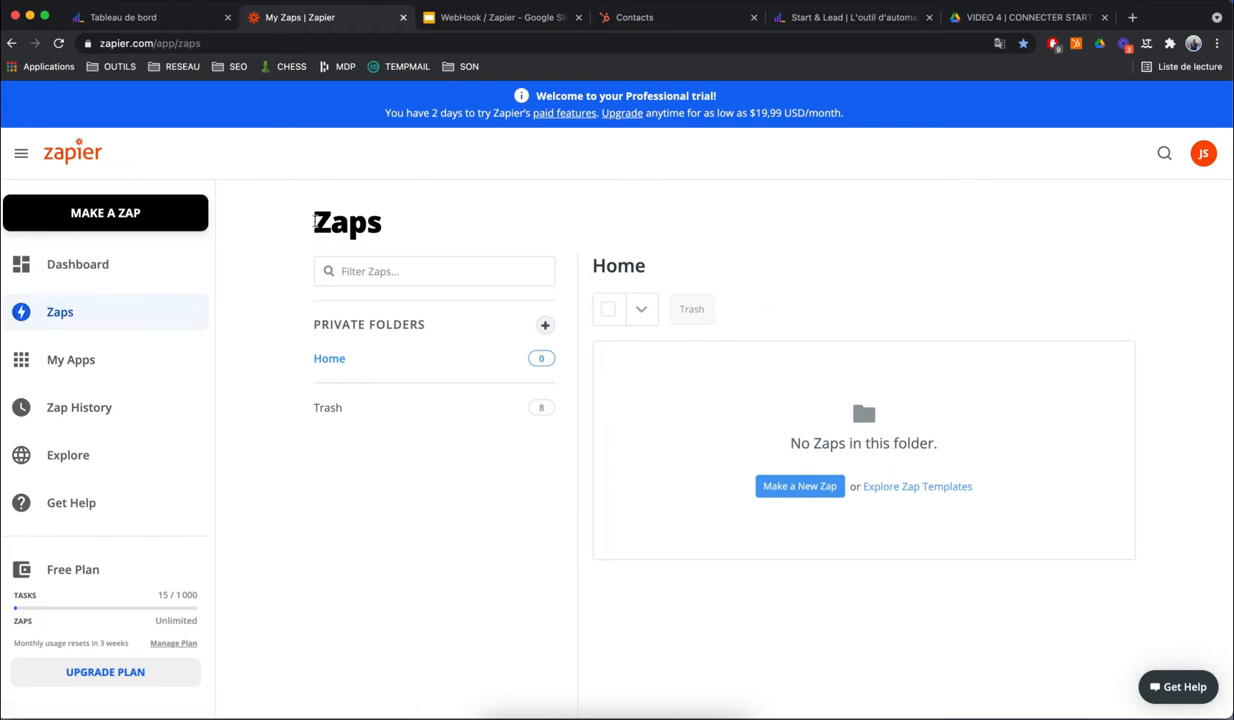
{"action": "left_click", "coordinate": [152, 14]}
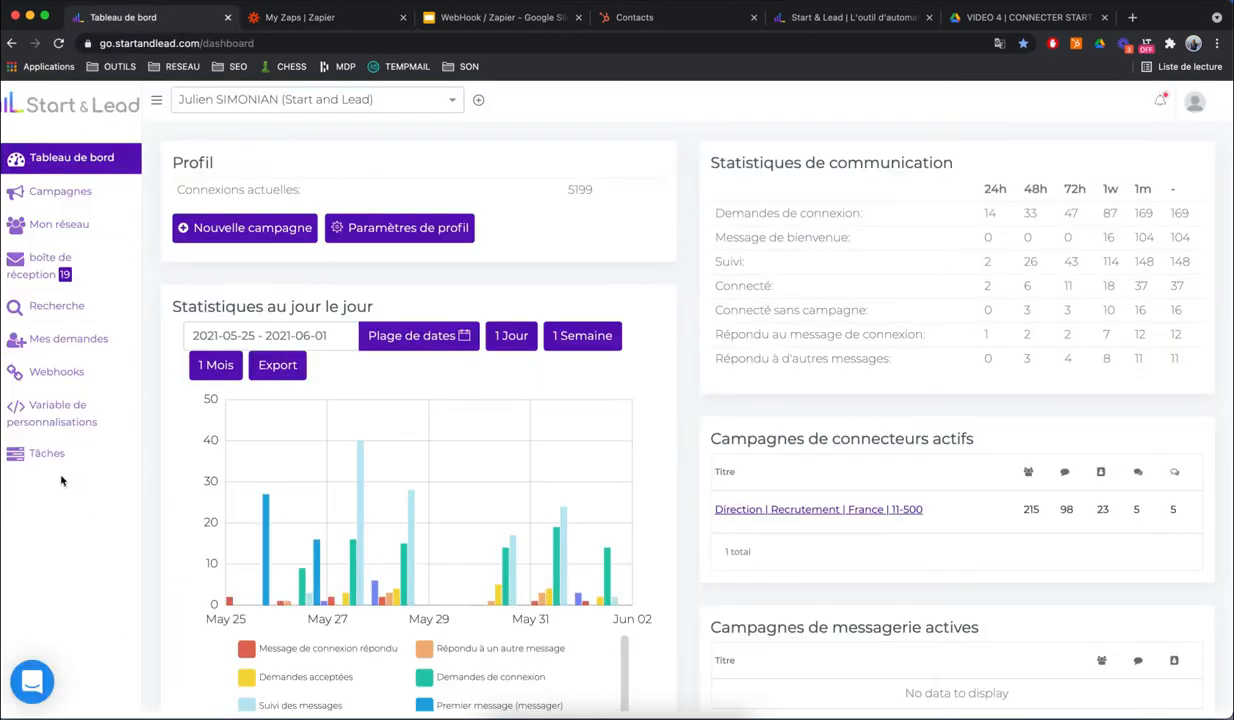
{"action": "left_click", "coordinate": [55, 371]}
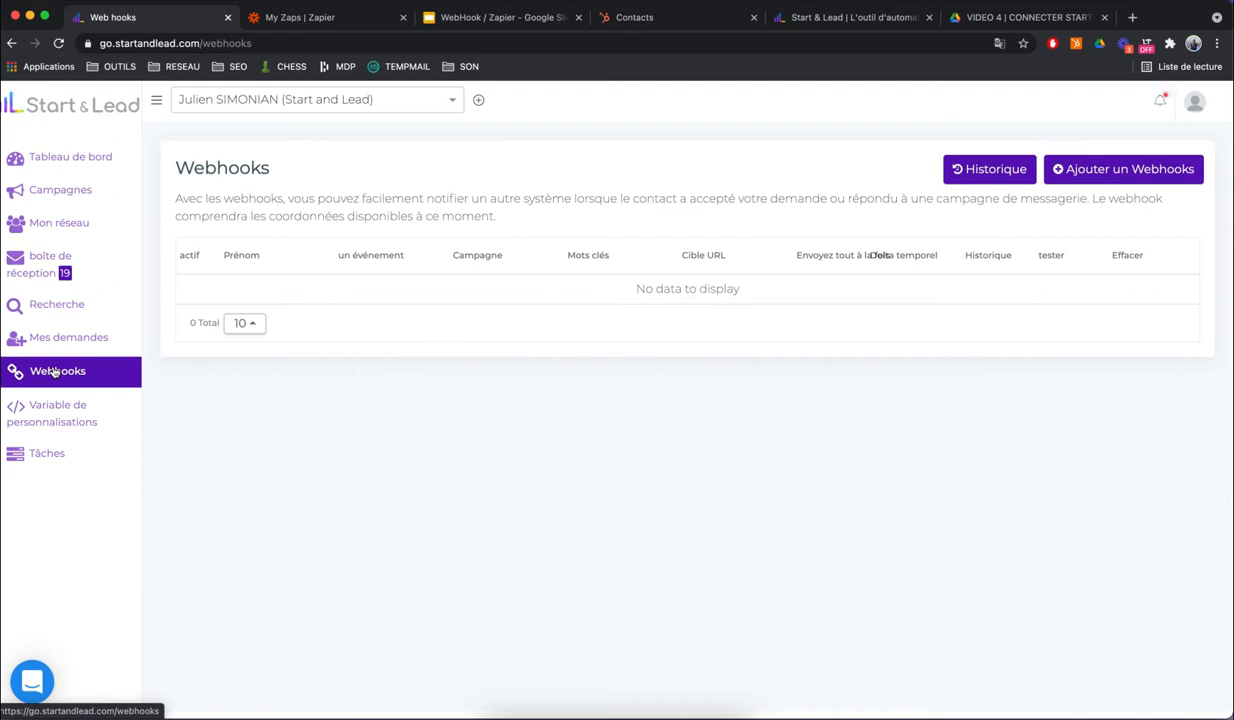
{"action": "left_click", "coordinate": [1100, 170]}
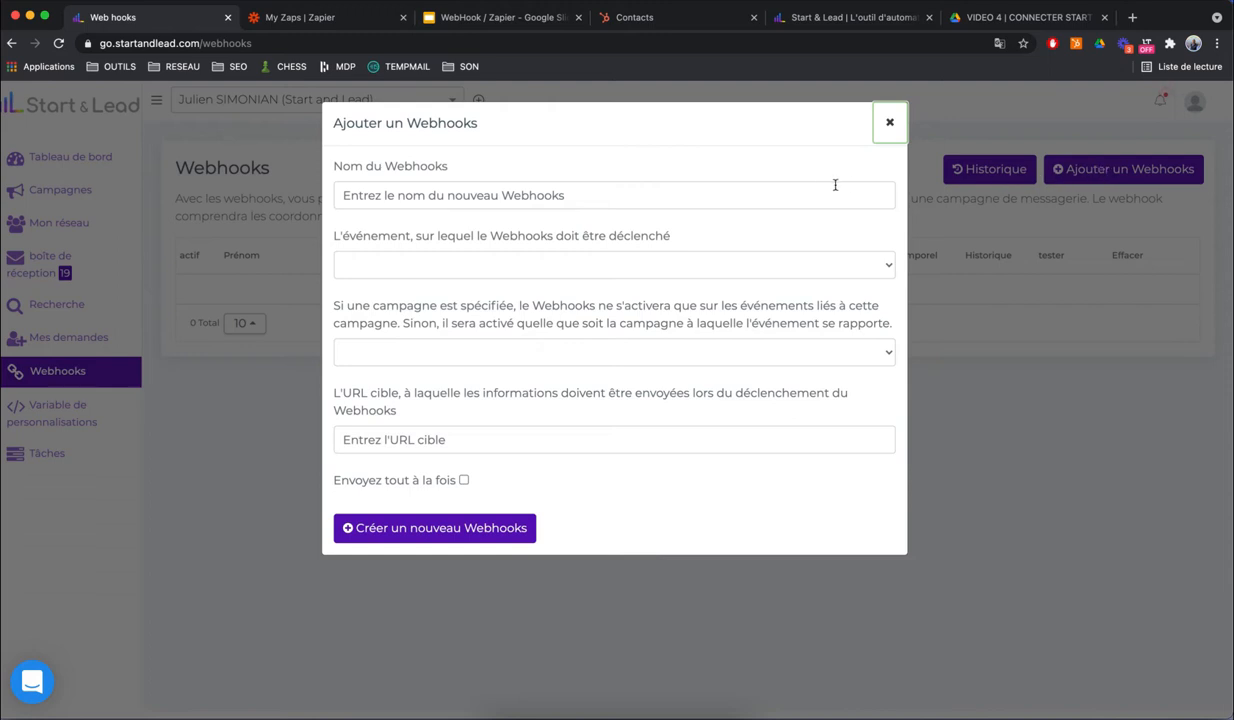
Step: Name the new webhook "Ajout CRM > tag CRM"
{"action": "left_click", "coordinate": [789, 195]}
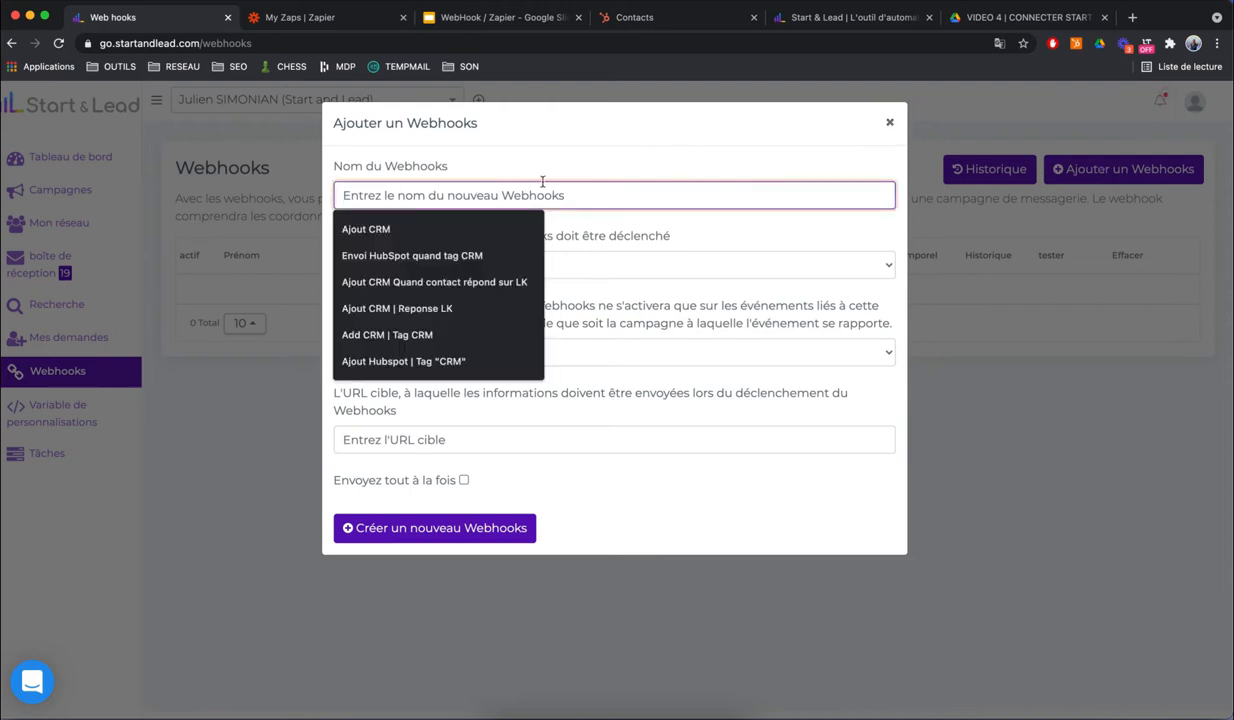
{"action": "left_click", "coordinate": [669, 139]}
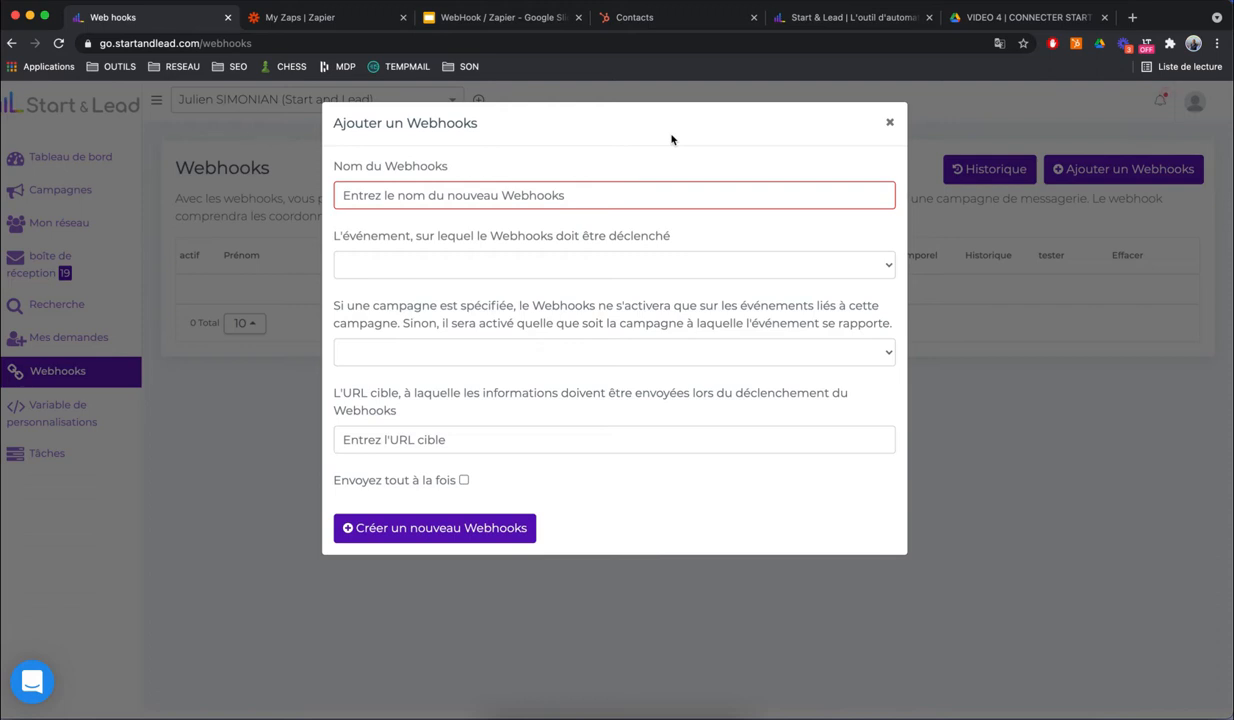
{"action": "left_click", "coordinate": [530, 190]}
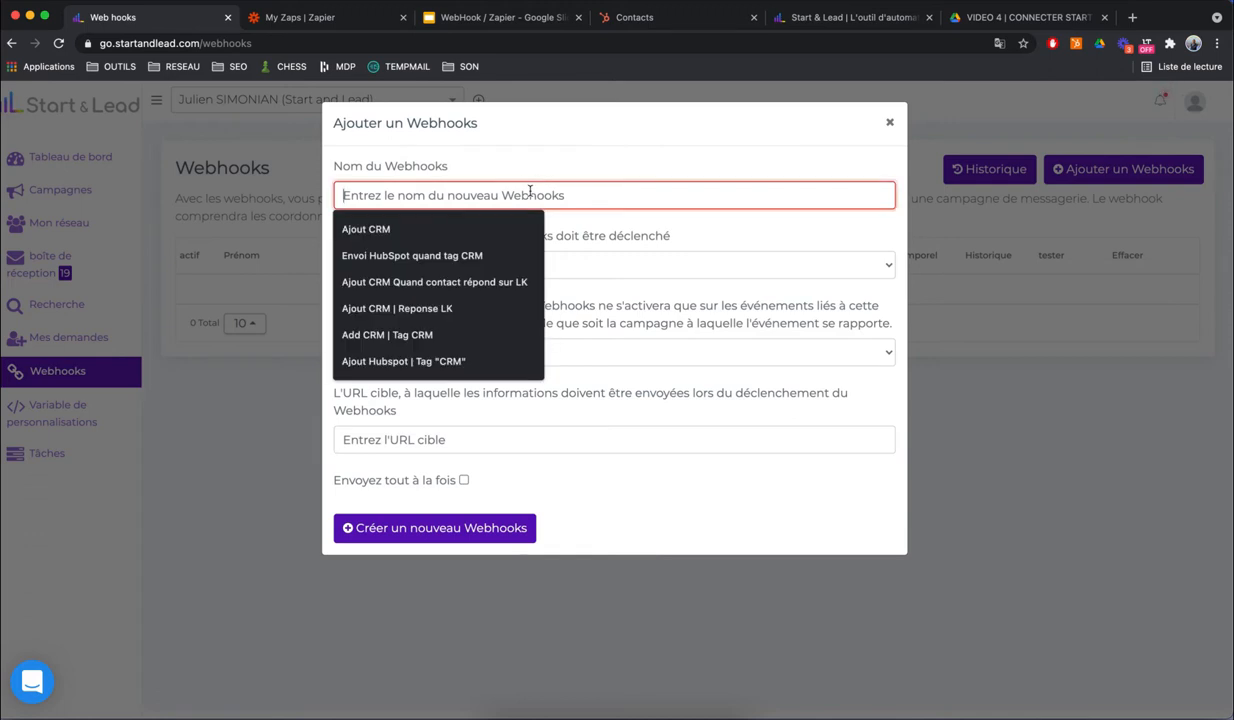
{"action": "type", "text": "Ajout"}
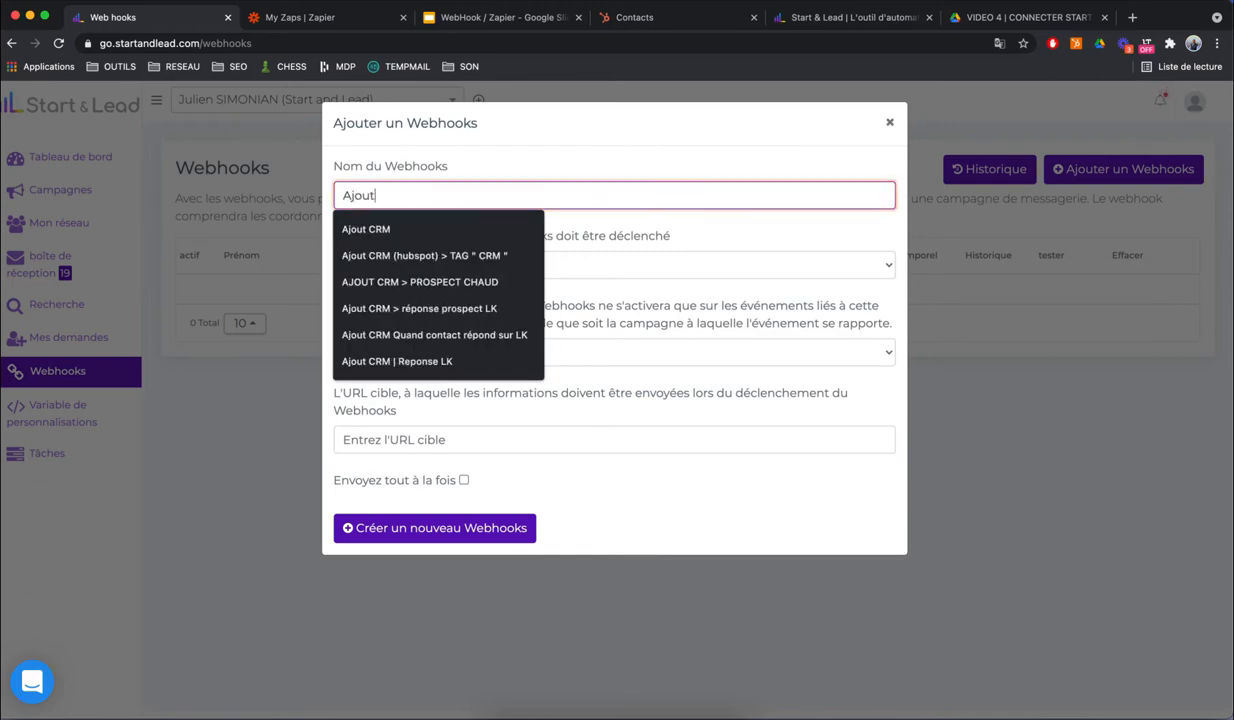
{"action": "type", "text": " Crm "}
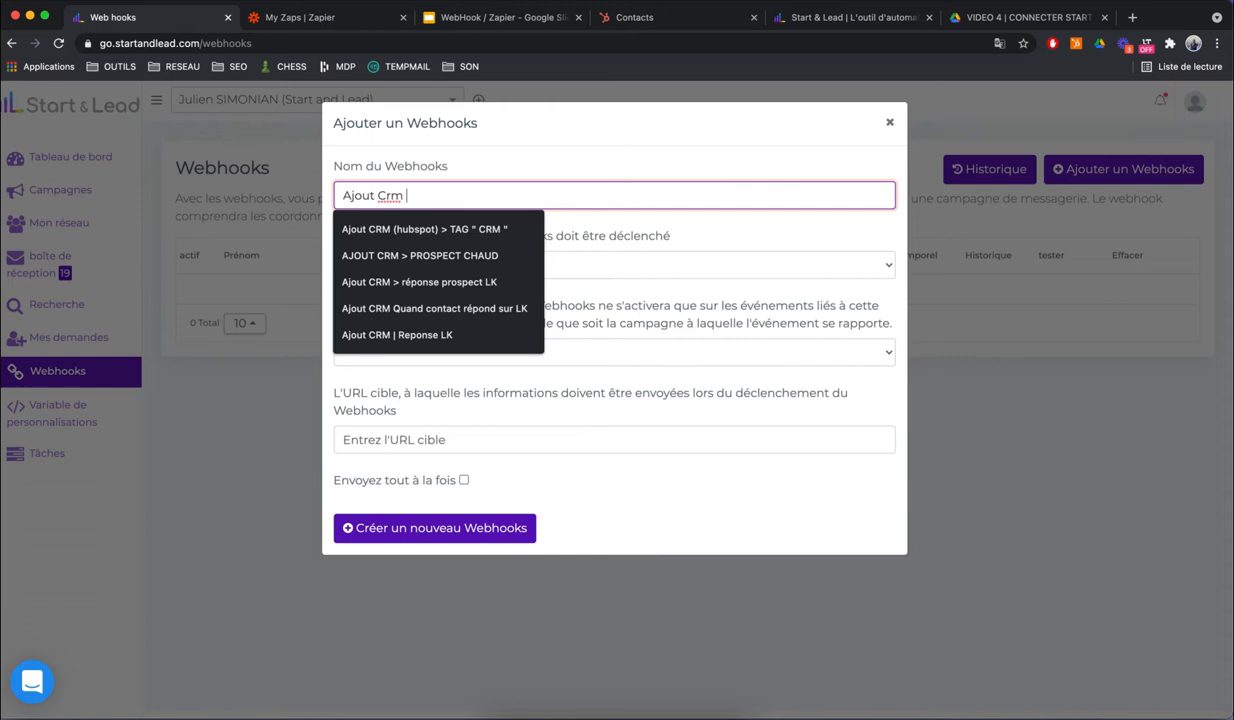
{"action": "type", "text": "> tag CRM"}
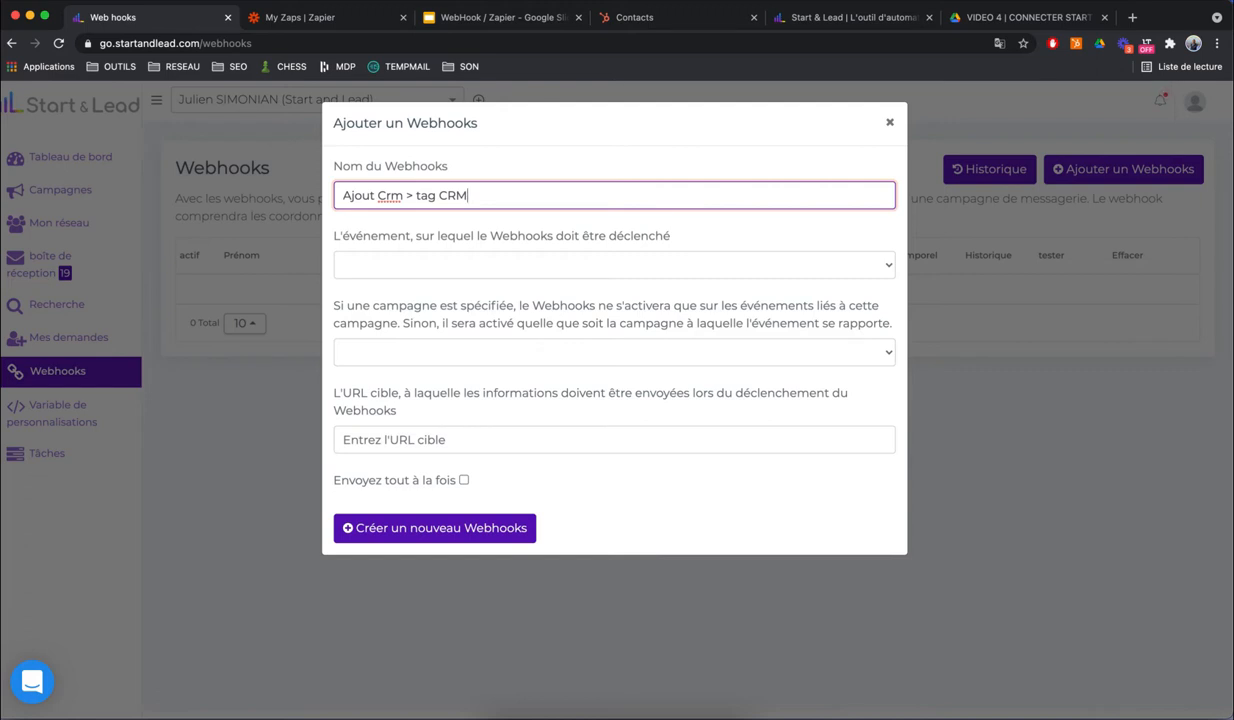
{"action": "left_click", "coordinate": [404, 197]}
{"action": "key", "text": "BackSpace"}
{"action": "key", "text": "BackSpace"}
{"action": "key", "text": "BackSpace"}
{"action": "type", "text": "CRM"}
Step: Look over the webhook's available trigger events and the event types explained on the WebHook / Zapier slide
{"action": "left_click", "coordinate": [466, 262]}
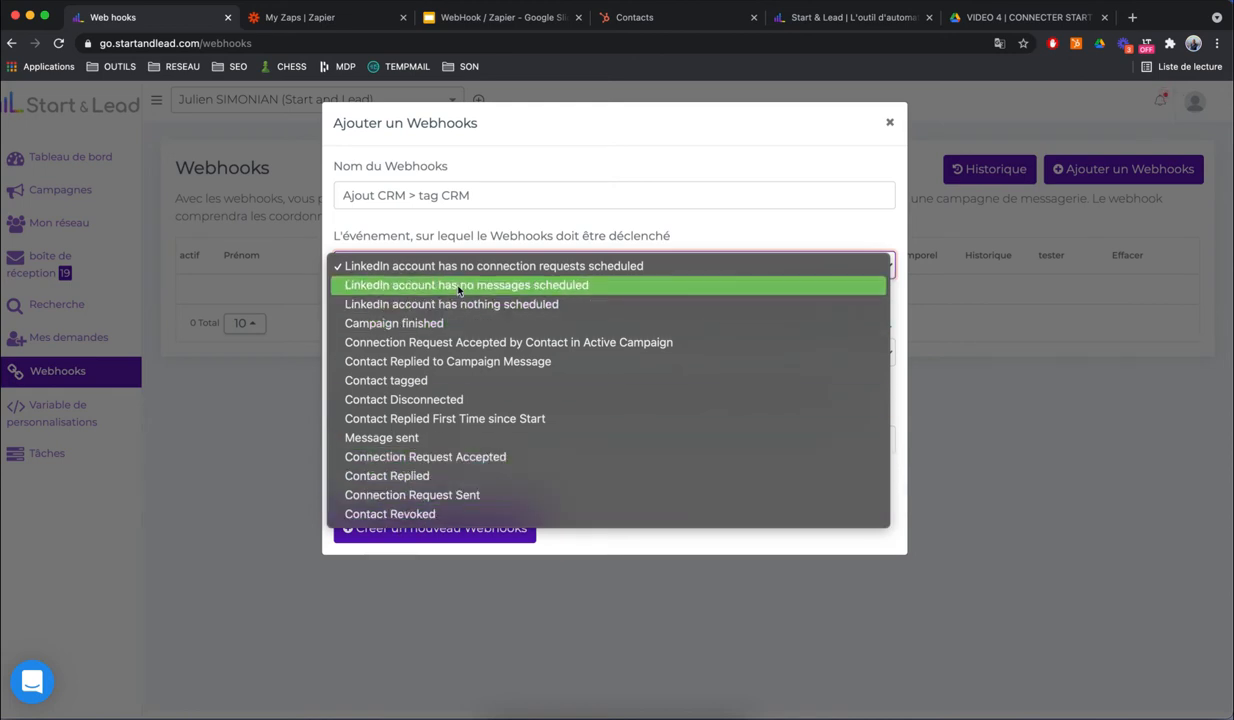
{"action": "left_click", "coordinate": [458, 16]}
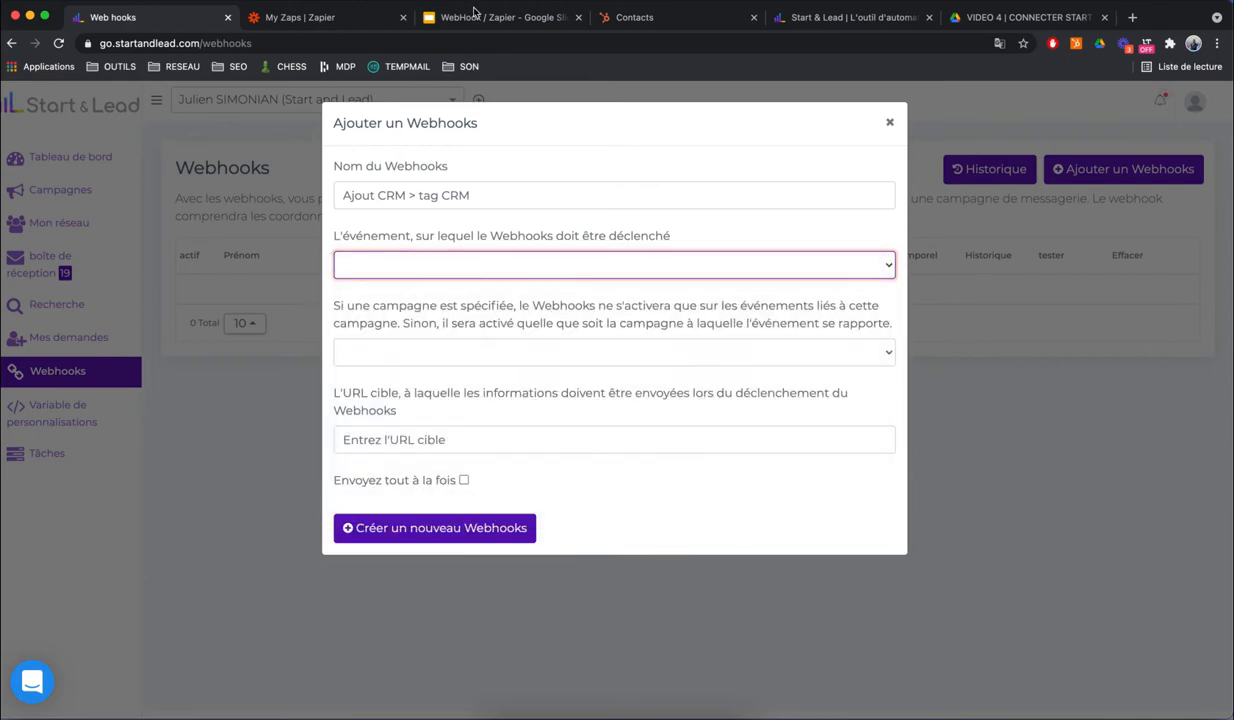
{"action": "left_click", "coordinate": [478, 28]}
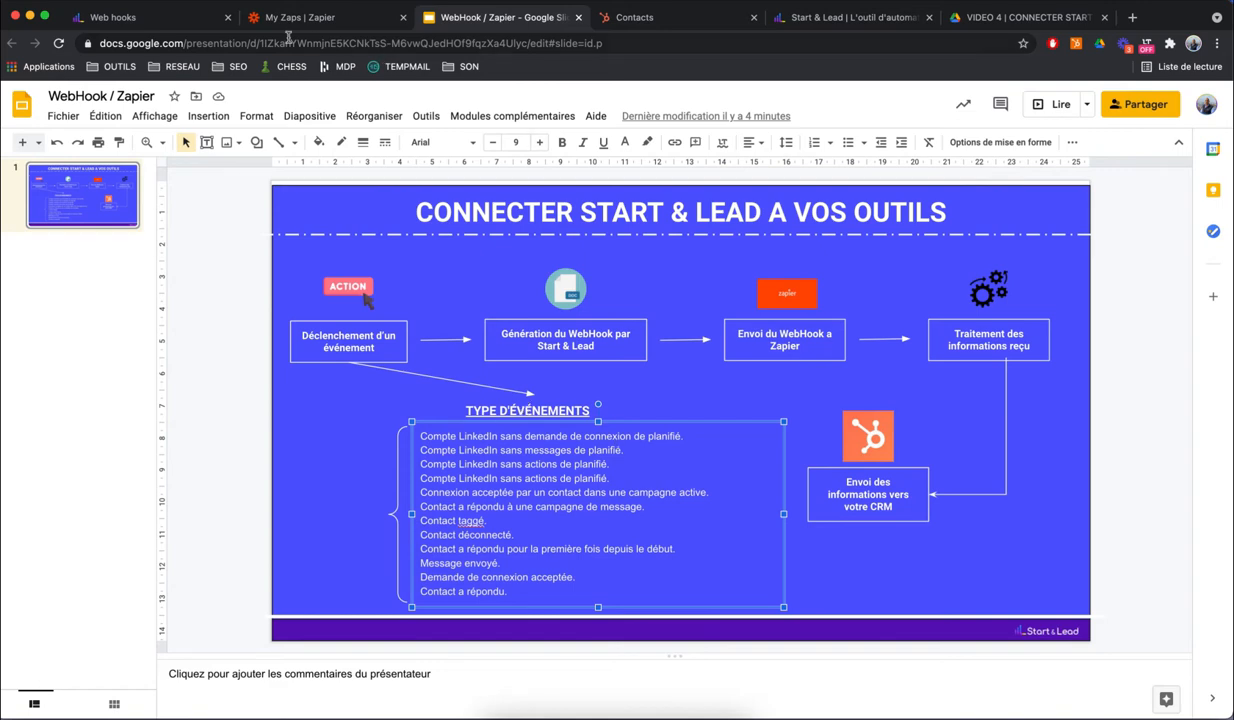
Step: Back in the Start & Lead webhook form, set the trigger event to Contact tagged and select the CRM tag
{"action": "left_click", "coordinate": [172, 20]}
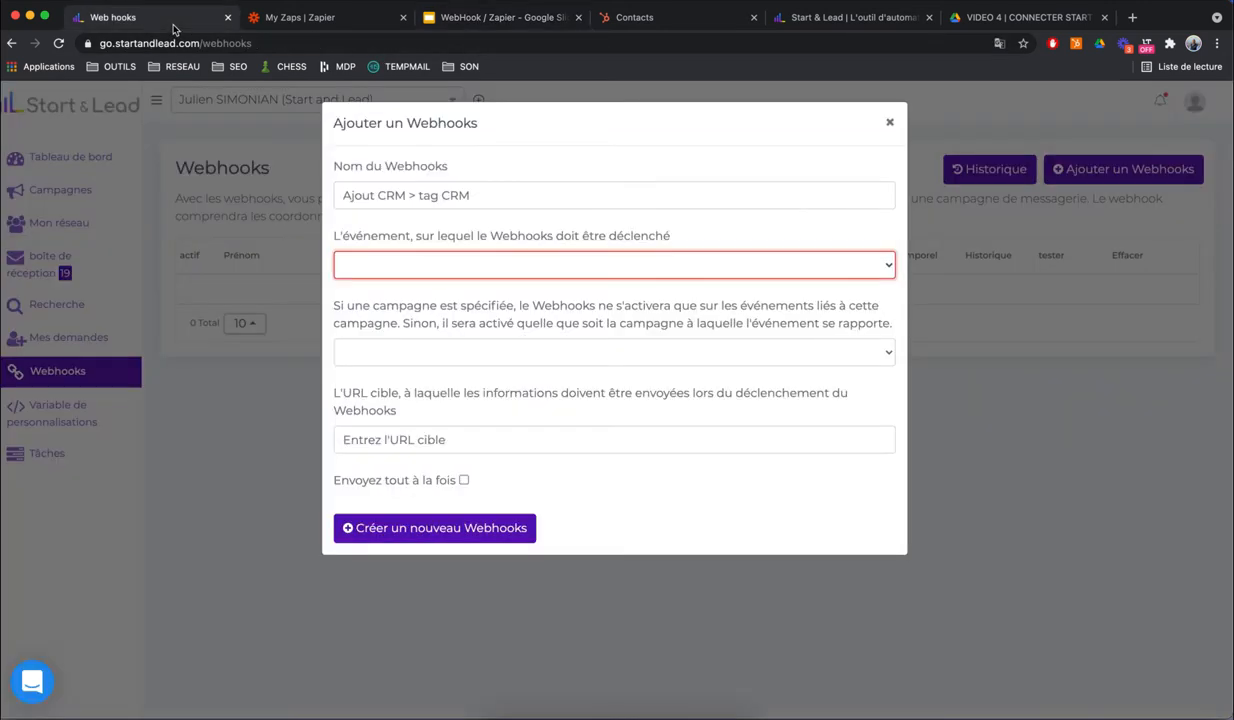
{"action": "left_click", "coordinate": [410, 264]}
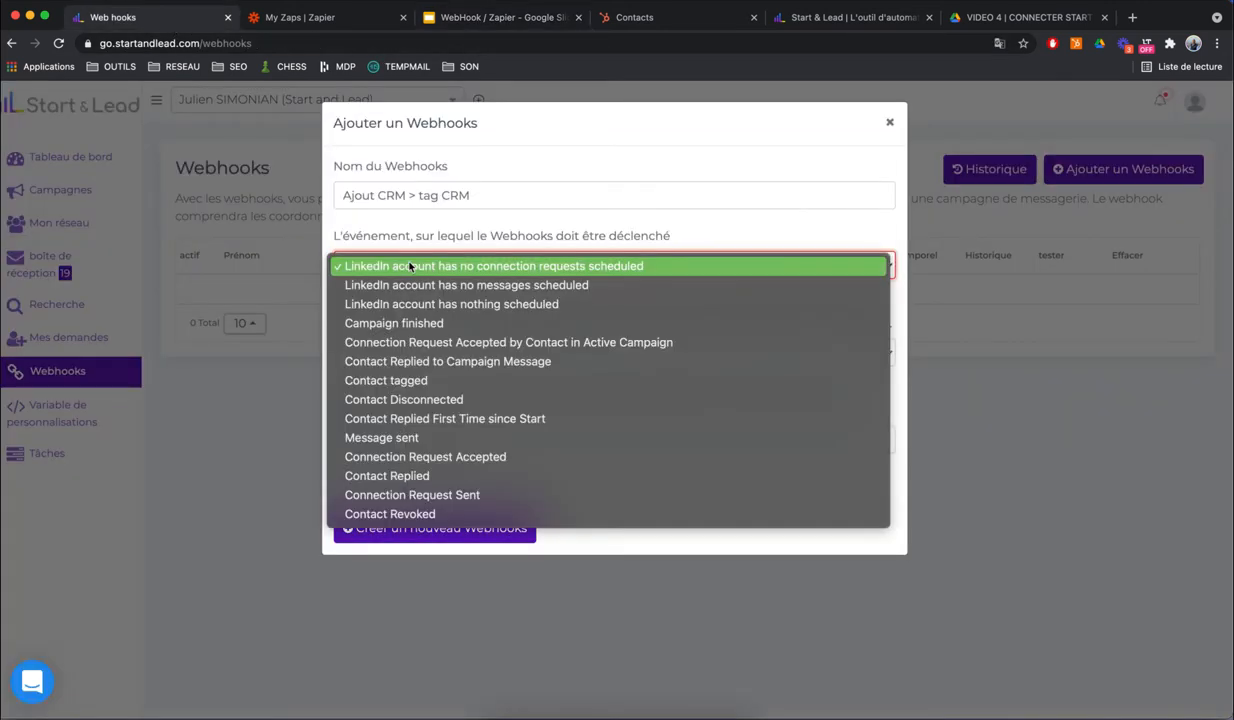
{"action": "left_click", "coordinate": [398, 384]}
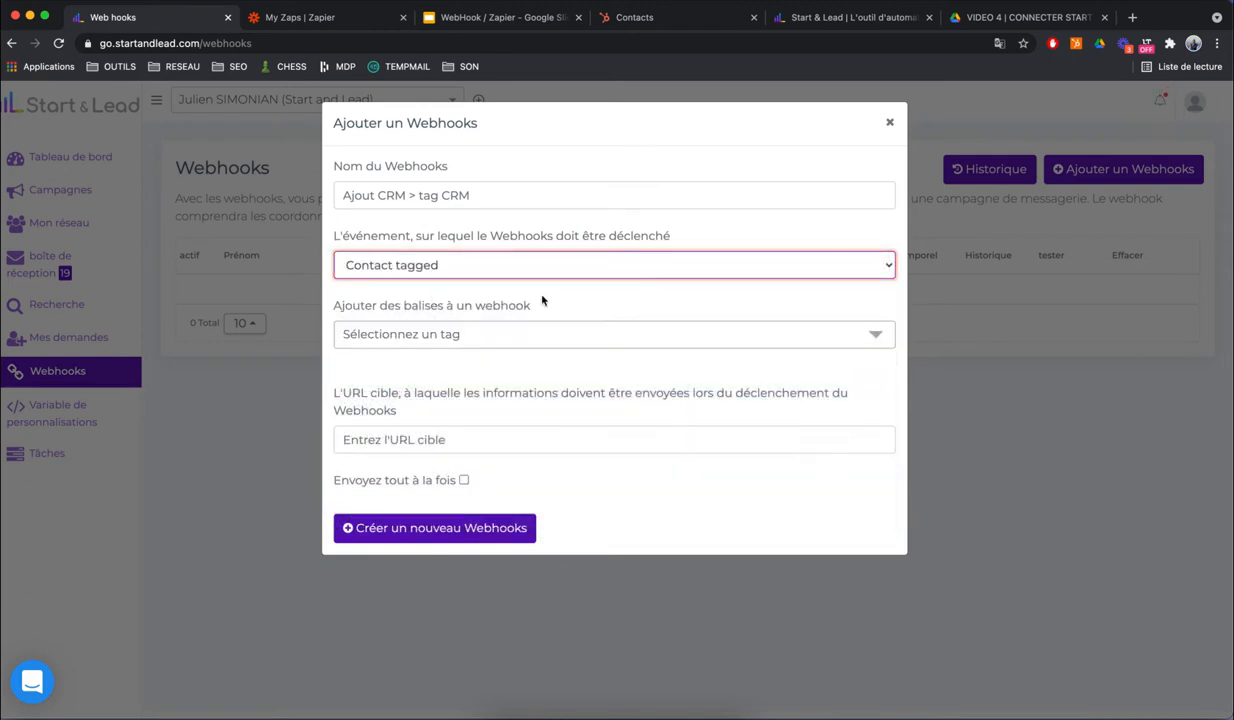
{"action": "left_click", "coordinate": [419, 333]}
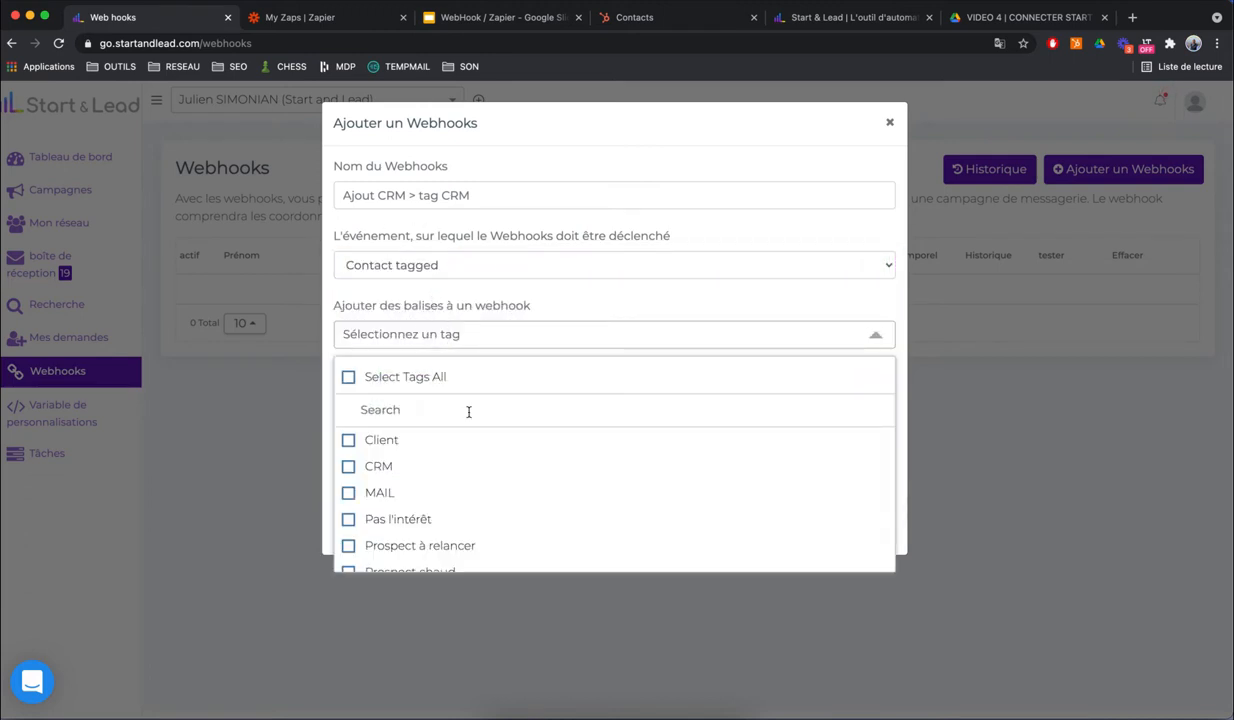
{"action": "left_click", "coordinate": [349, 467]}
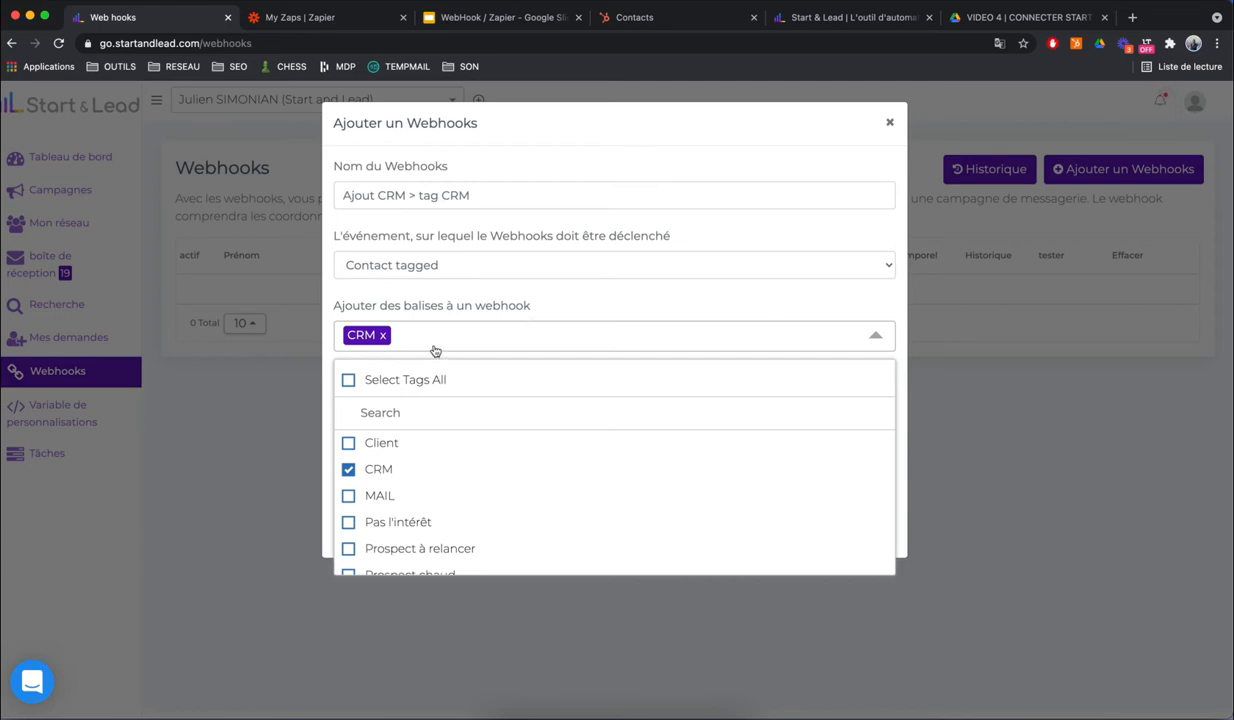
{"action": "left_click", "coordinate": [552, 290]}
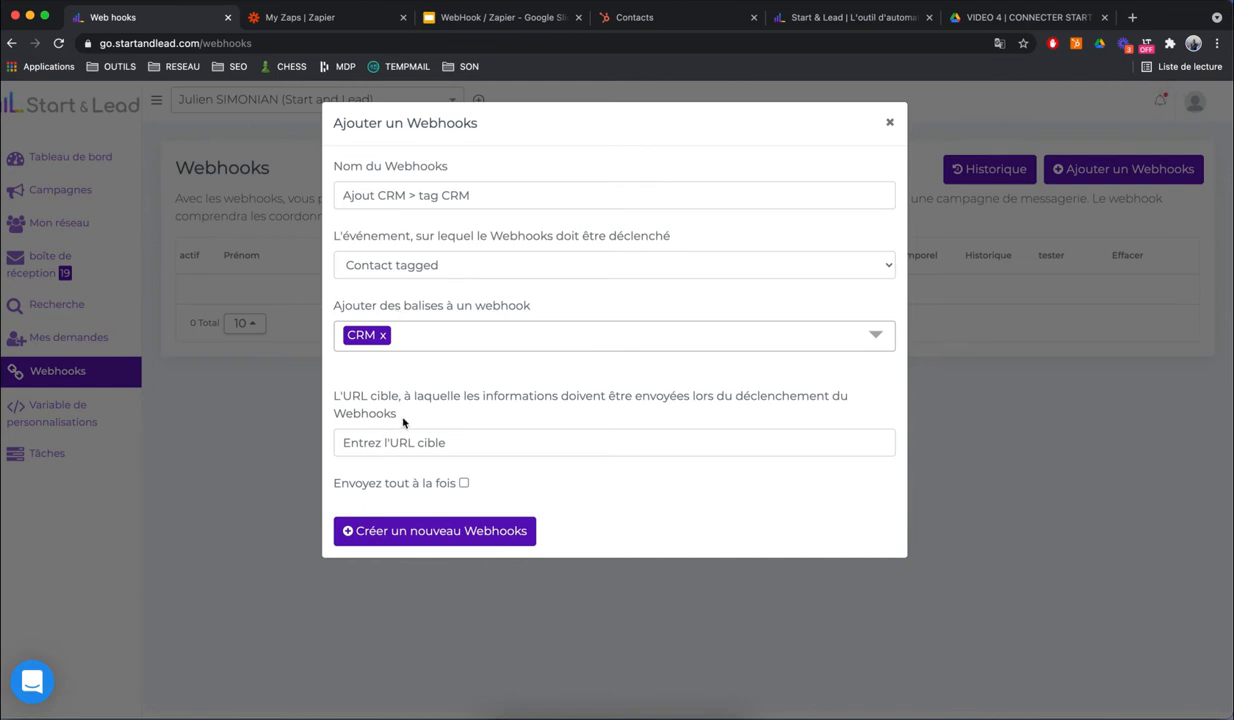
{"action": "left_click_drag", "start_coordinate": [398, 414], "coordinate": [336, 397]}
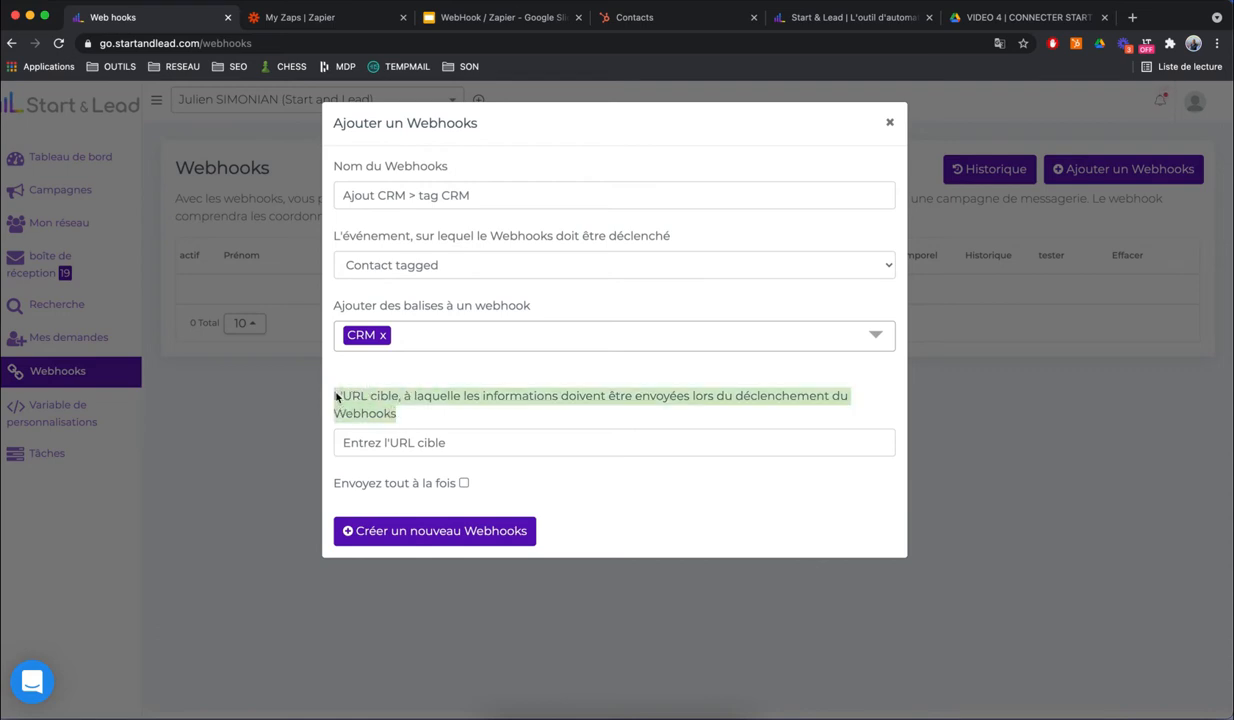
Step: Switch to Zapier and create a new Zap triggered by the Catch Hook event of Webhooks by Zapier
{"action": "left_click", "coordinate": [318, 19]}
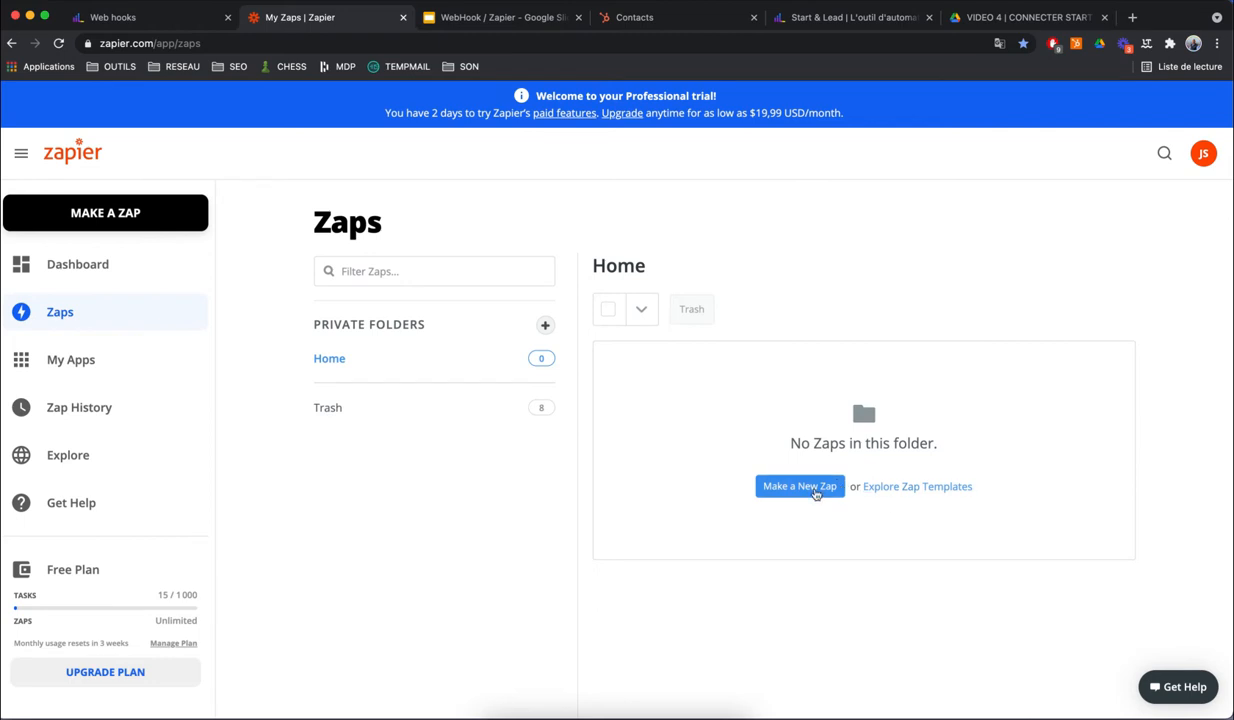
{"action": "left_click", "coordinate": [816, 492]}
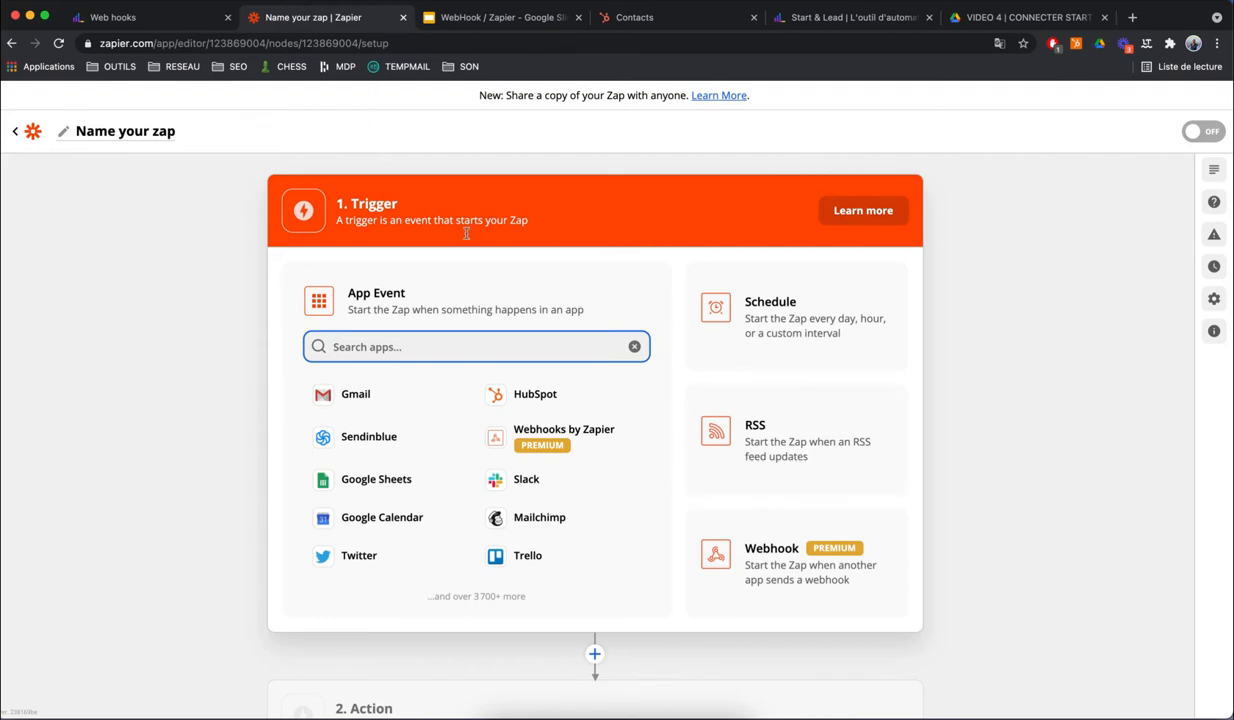
{"action": "left_click", "coordinate": [600, 439]}
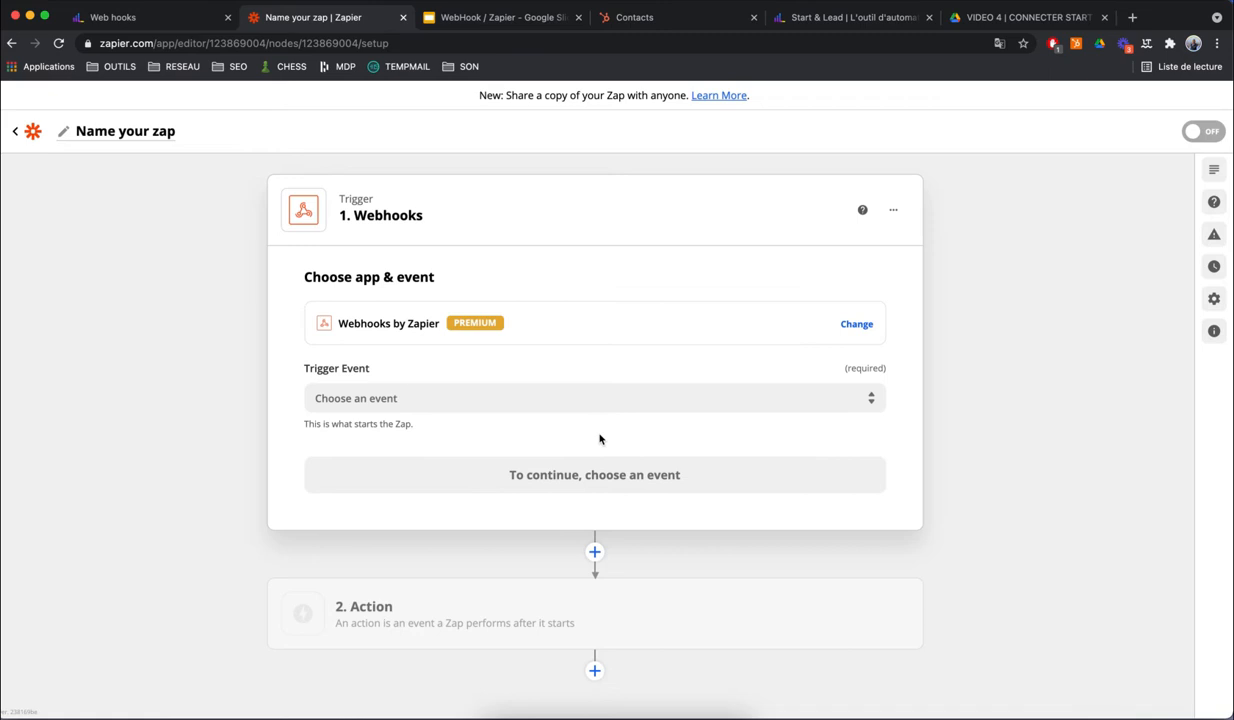
{"action": "left_click", "coordinate": [546, 403]}
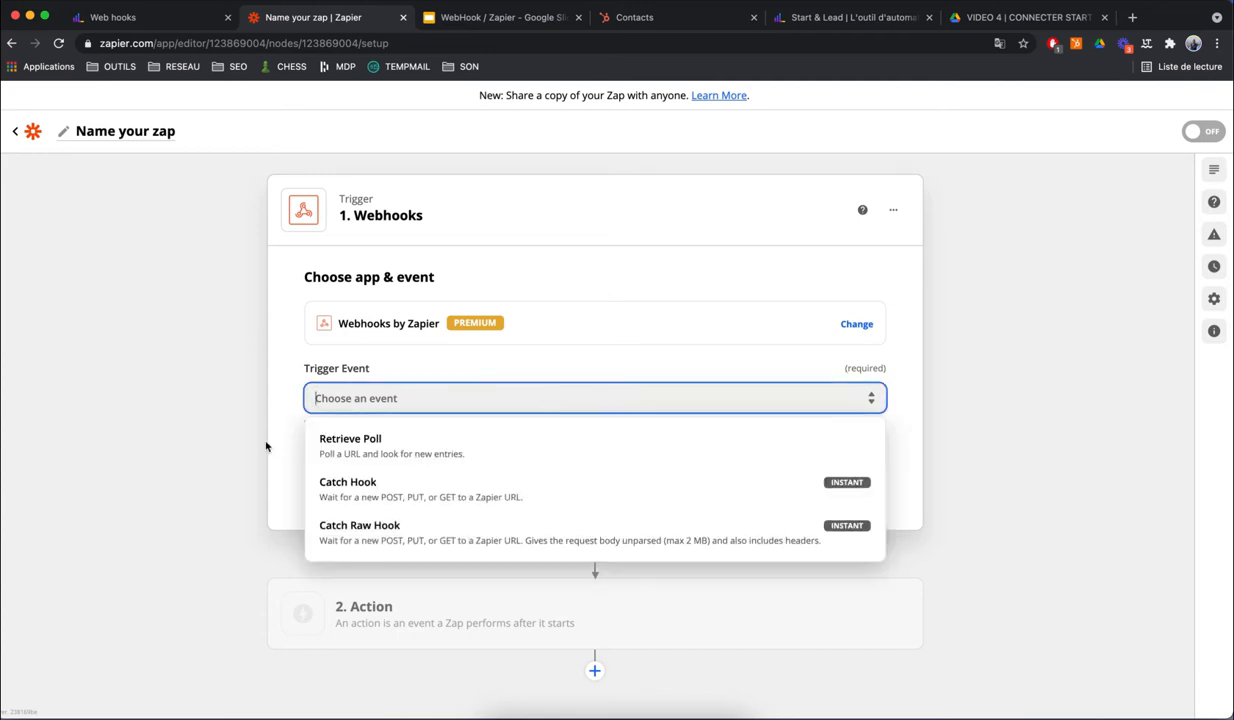
{"action": "left_click", "coordinate": [366, 488]}
Step: Name the Zap "AJOUT CRM > TAG CRM"
{"action": "left_click", "coordinate": [171, 140]}
{"action": "type", "text": "AJ"}
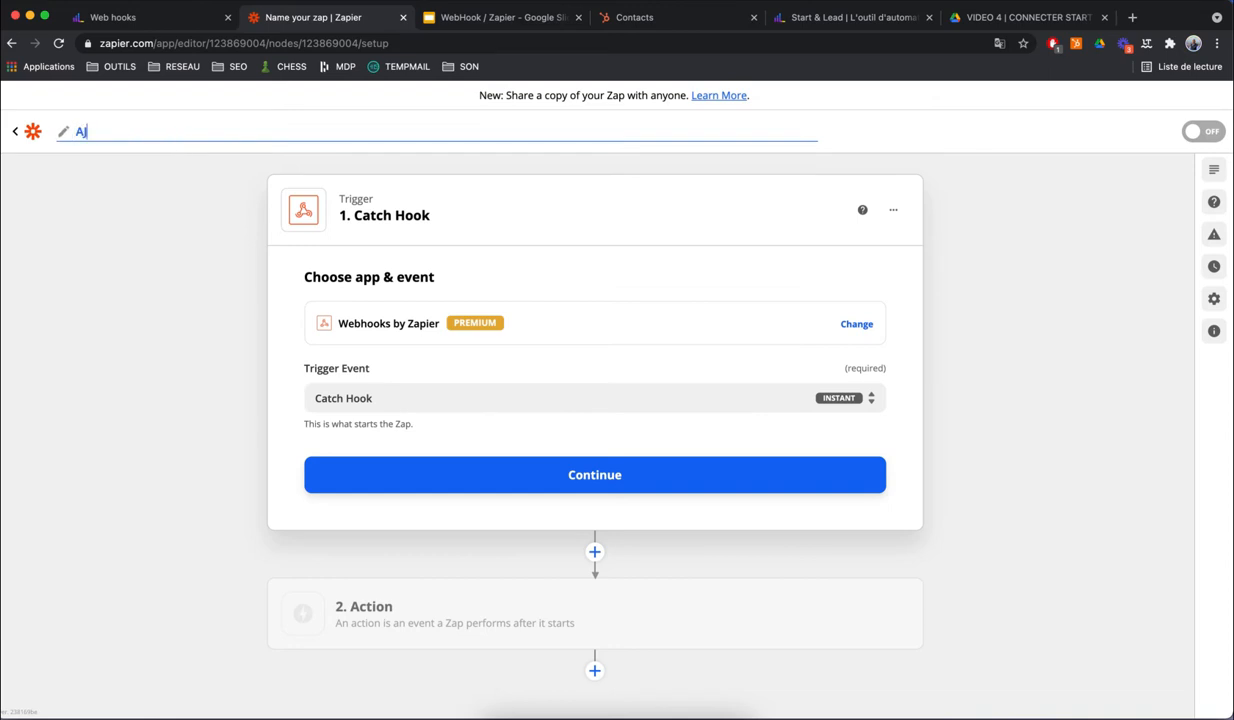
{"action": "type", "text": "OUT CRM > TAG CRM"}
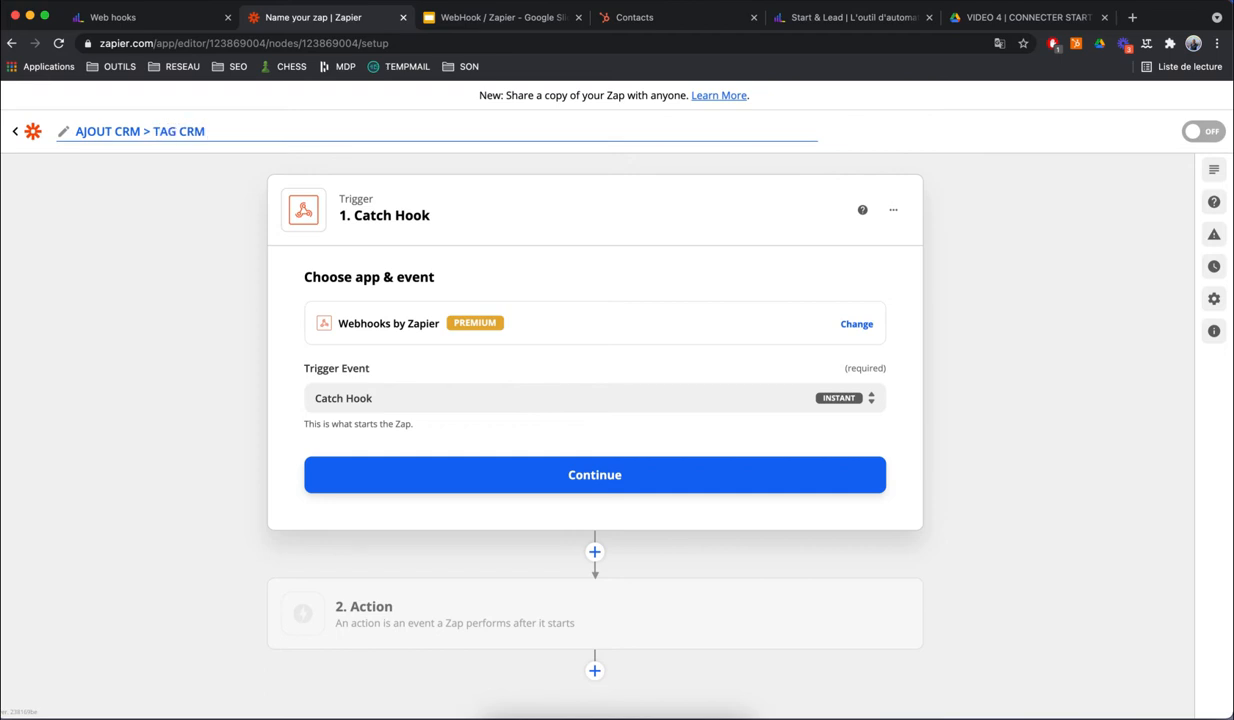
Step: Copy the Zap's custom webhook URL into the target URL of the Start & Lead webhook form and create the webhook
{"action": "left_click", "coordinate": [575, 474]}
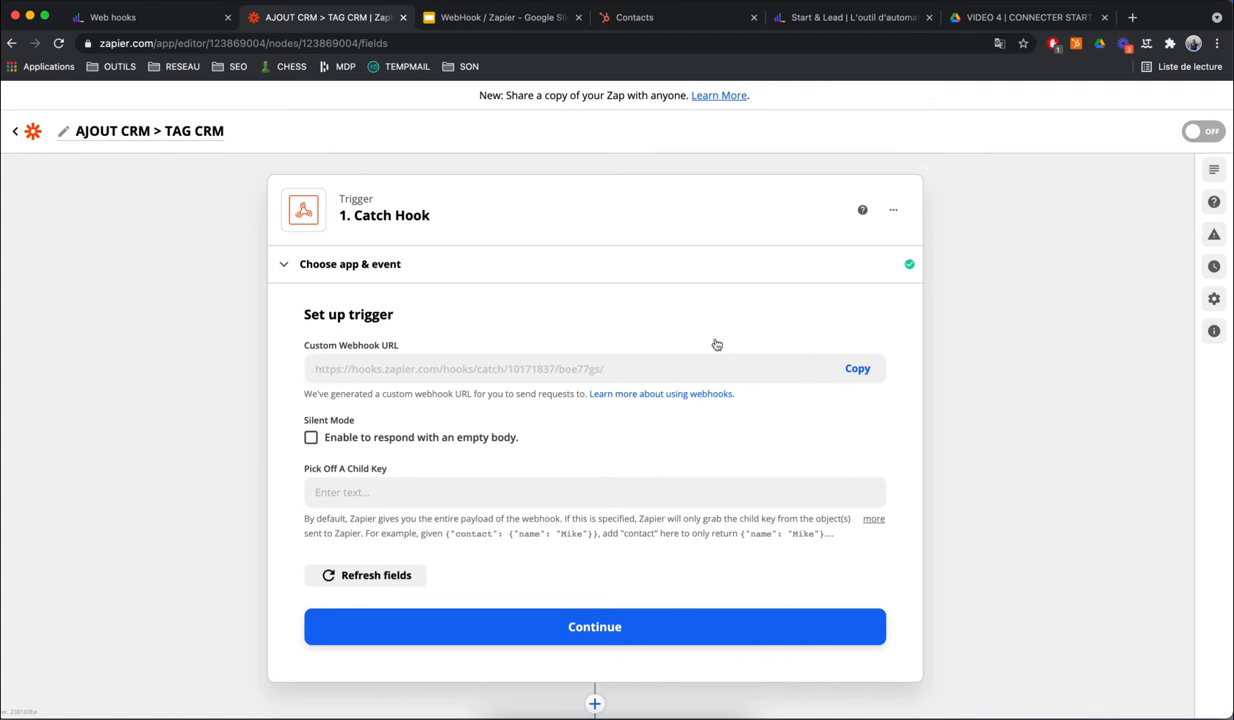
{"action": "left_click", "coordinate": [859, 370]}
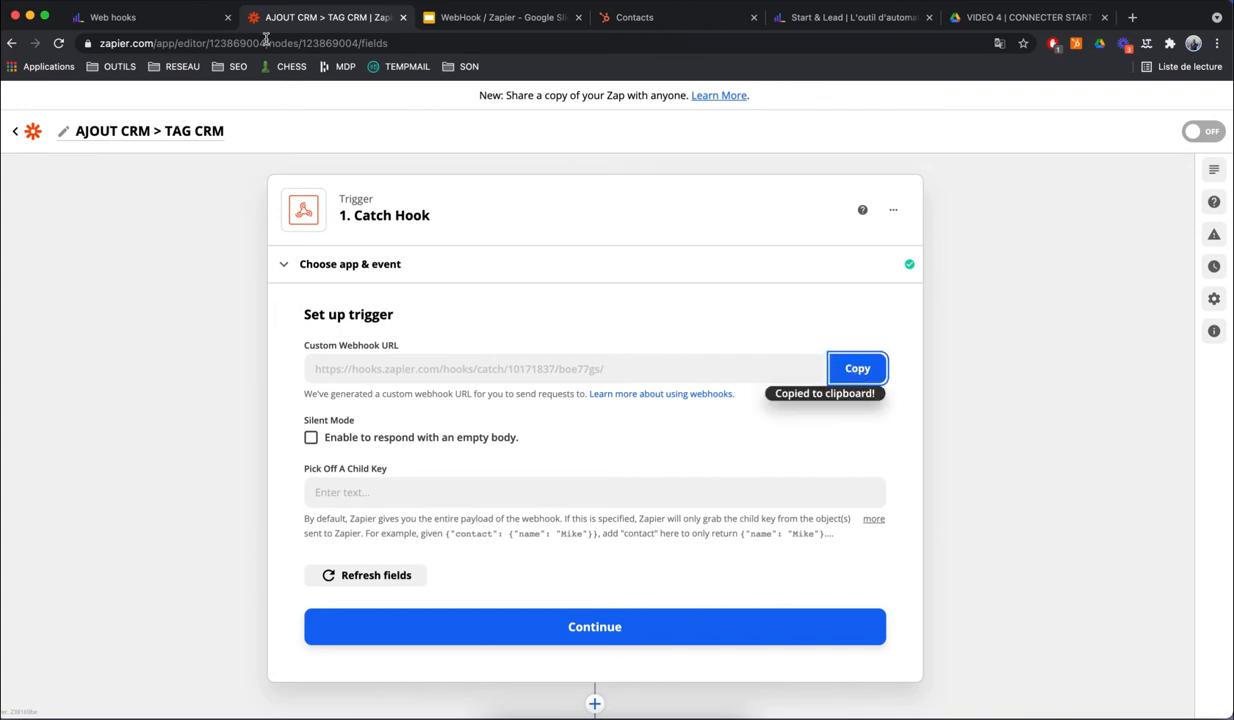
{"action": "key", "text": "super+alt+Left"}
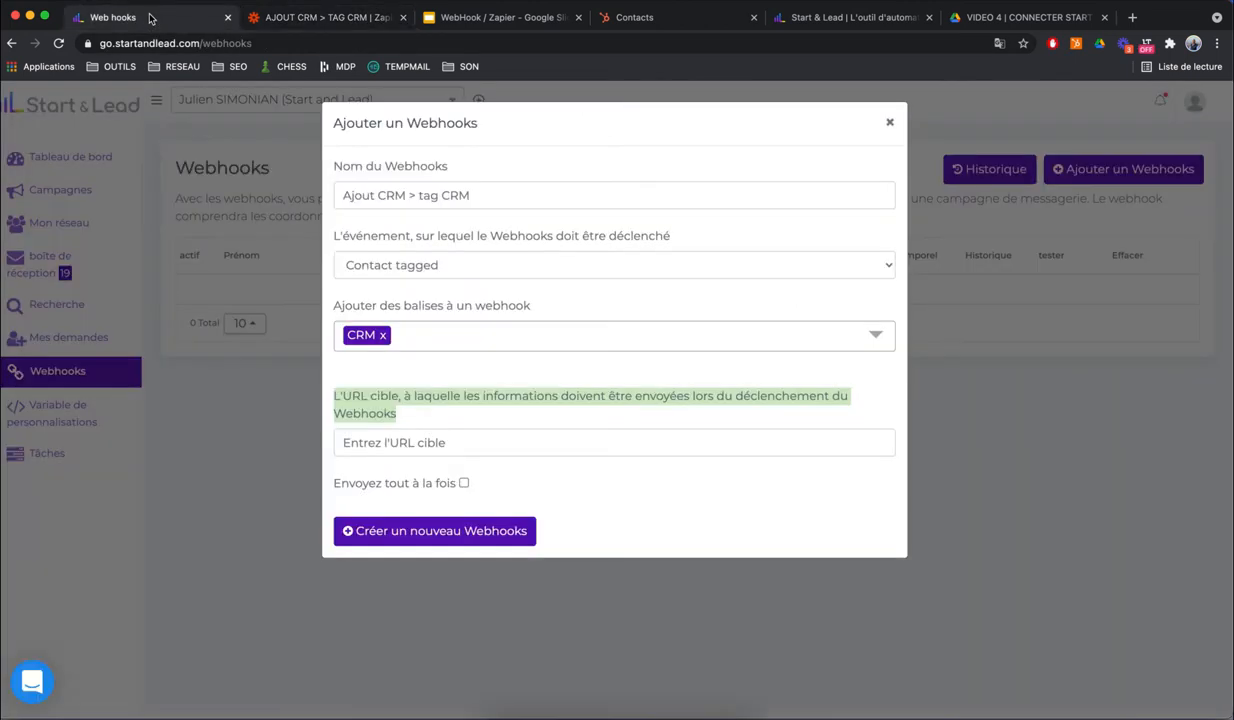
{"action": "left_click", "coordinate": [357, 442]}
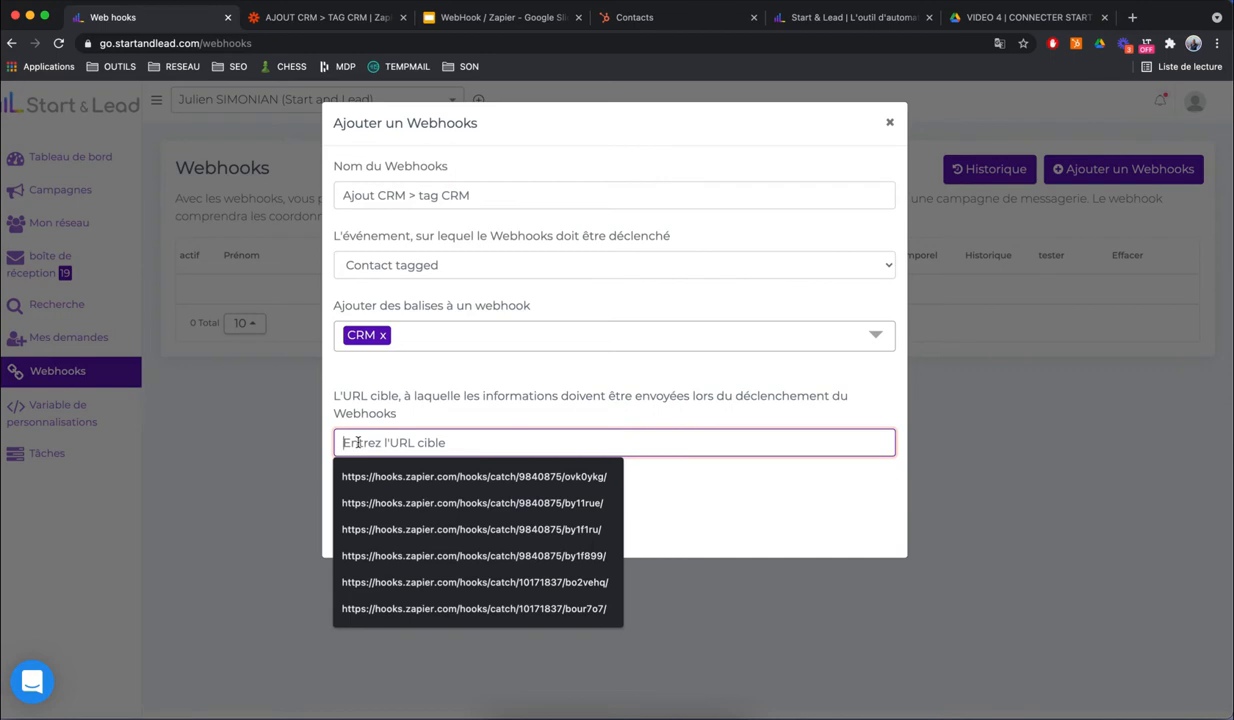
{"action": "type", "text": "v"}
{"action": "key", "text": "BackSpace"}
{"action": "key", "text": "super+v"}
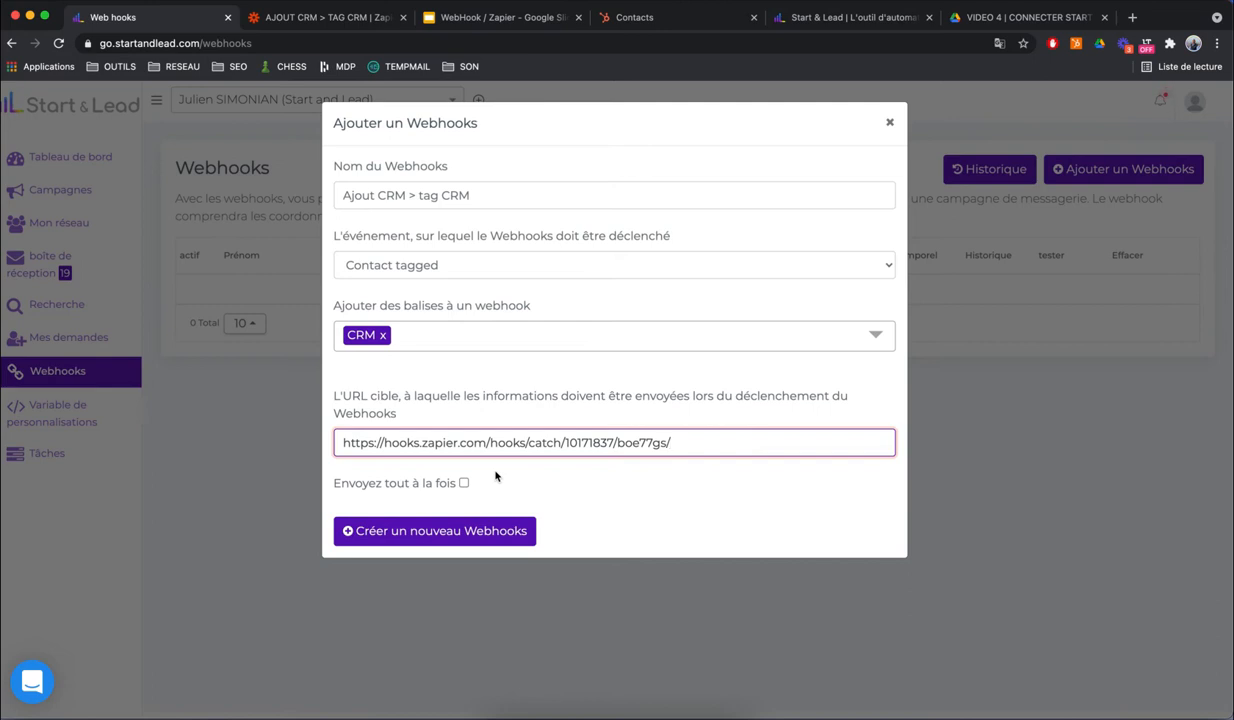
{"action": "left_click", "coordinate": [460, 536]}
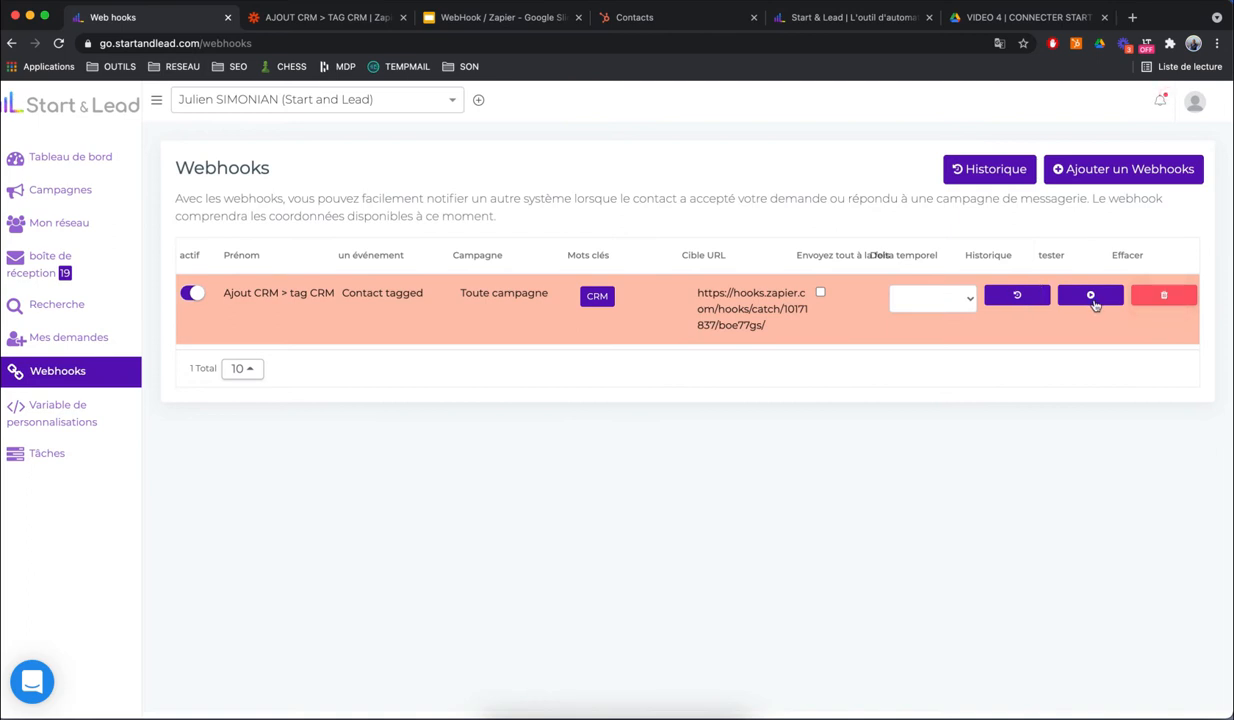
Step: Enable sending everything at once for the new webhook and set its time interval to 1 hour
{"action": "left_click", "coordinate": [935, 298]}
{"action": "left_click", "coordinate": [915, 292]}
{"action": "left_click", "coordinate": [1025, 306]}
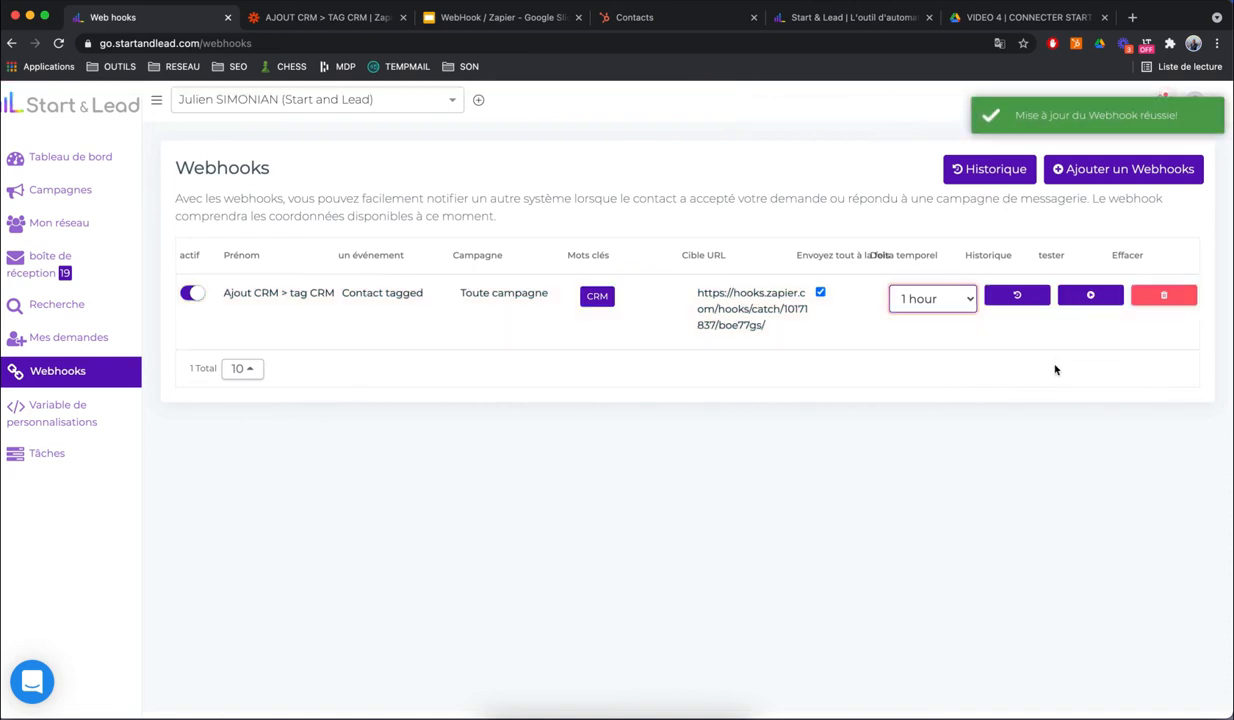
Step: Back in Zapier, finish the Catch Hook trigger setup and test the trigger
{"action": "left_click", "coordinate": [320, 18]}
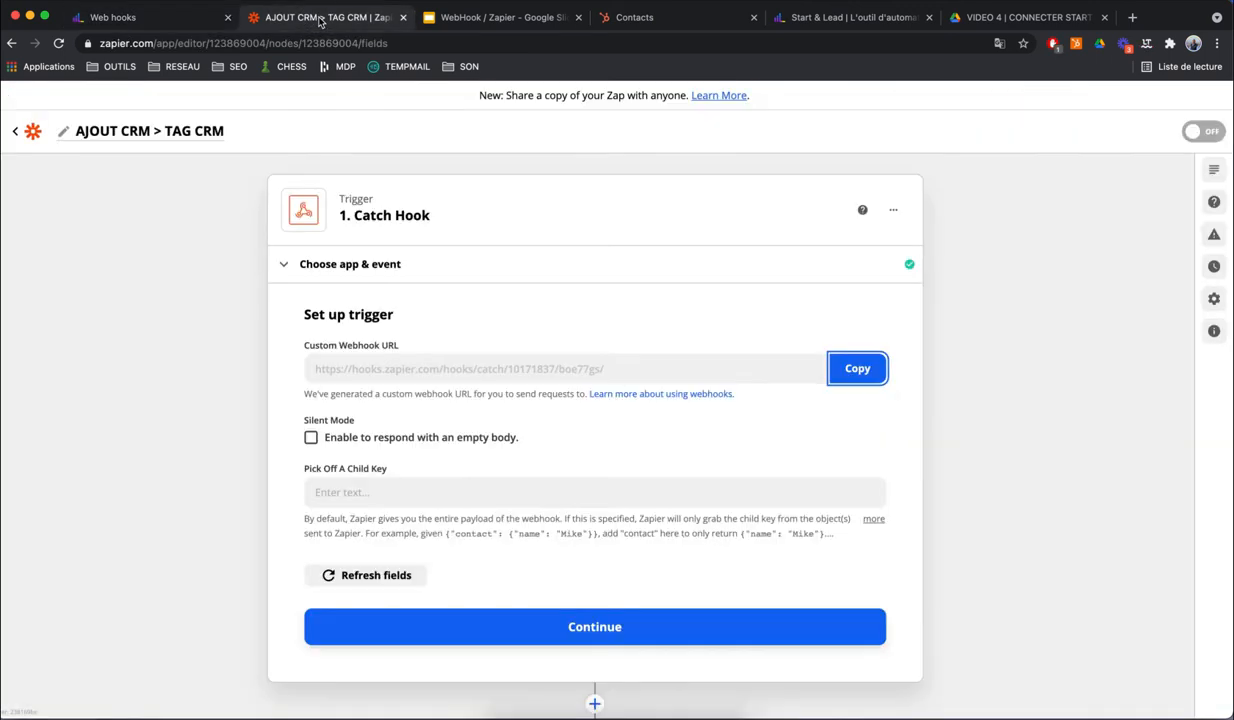
{"action": "scroll", "coordinate": [540, 404], "scroll_direction": "down", "scroll_amount": 2}
{"action": "left_click", "coordinate": [584, 526]}
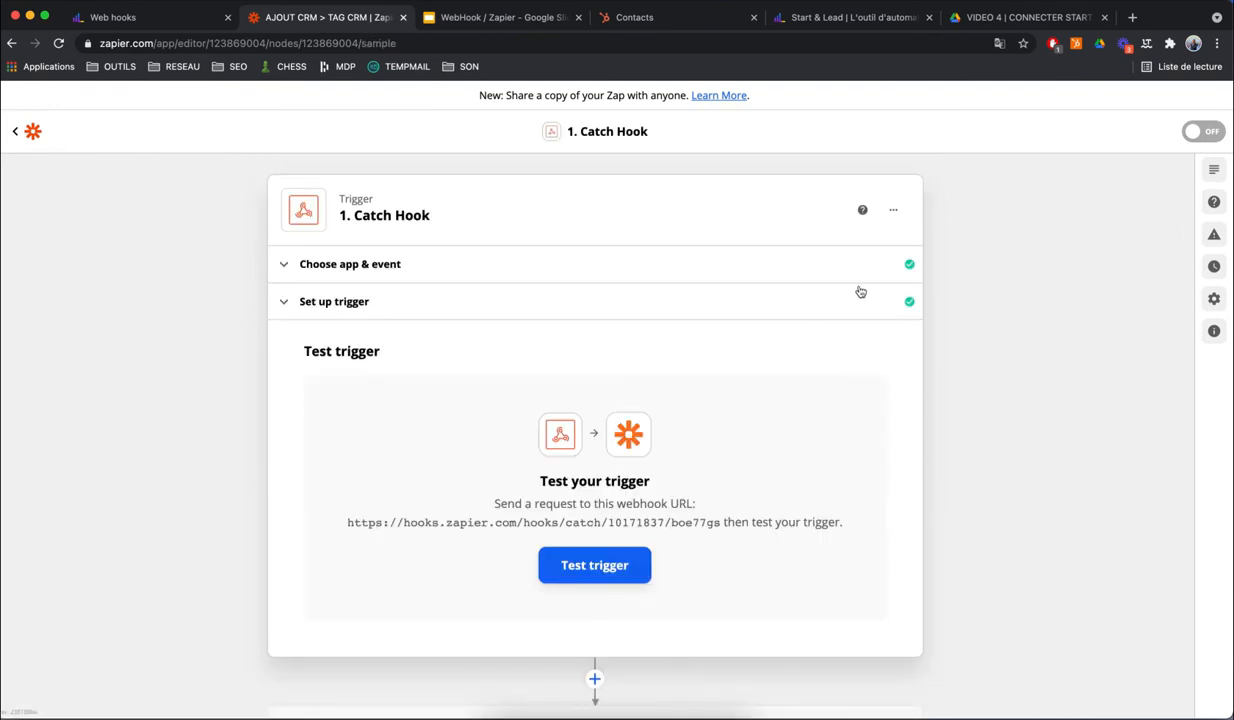
{"action": "scroll", "coordinate": [1024, 231], "scroll_direction": "down", "scroll_amount": 1}
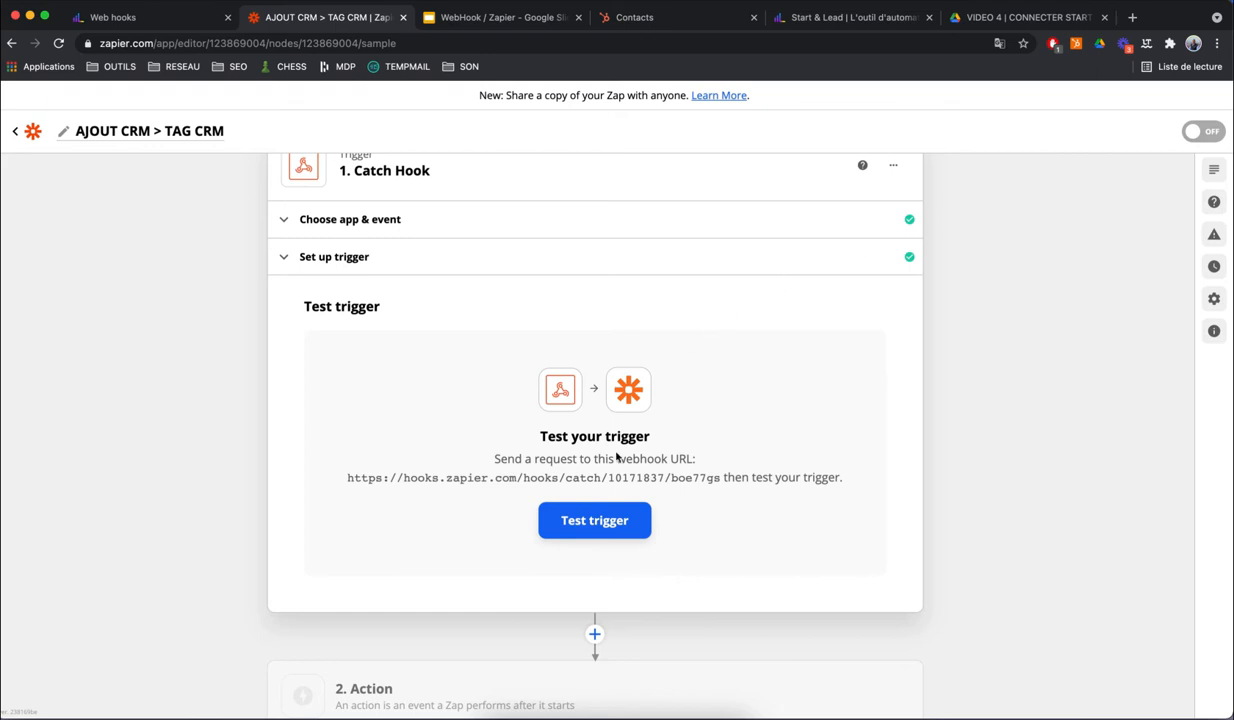
{"action": "scroll", "coordinate": [744, 392], "scroll_direction": "down", "scroll_amount": 1}
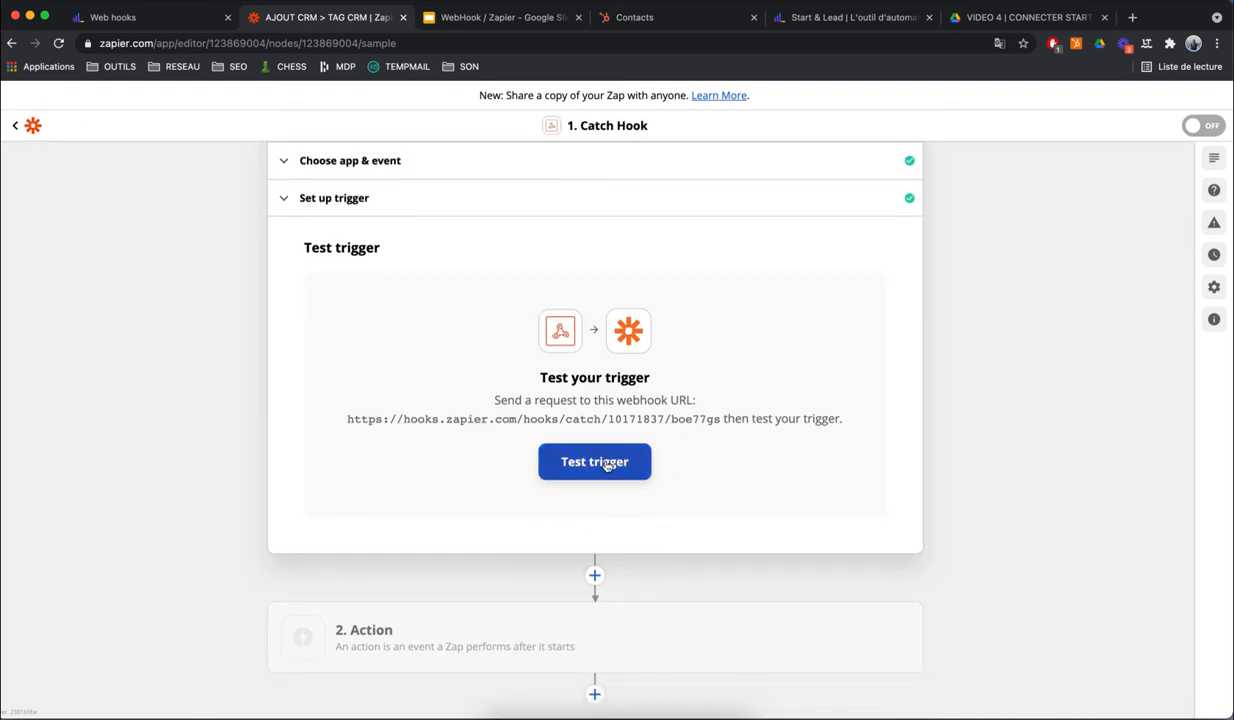
{"action": "left_click", "coordinate": [606, 465]}
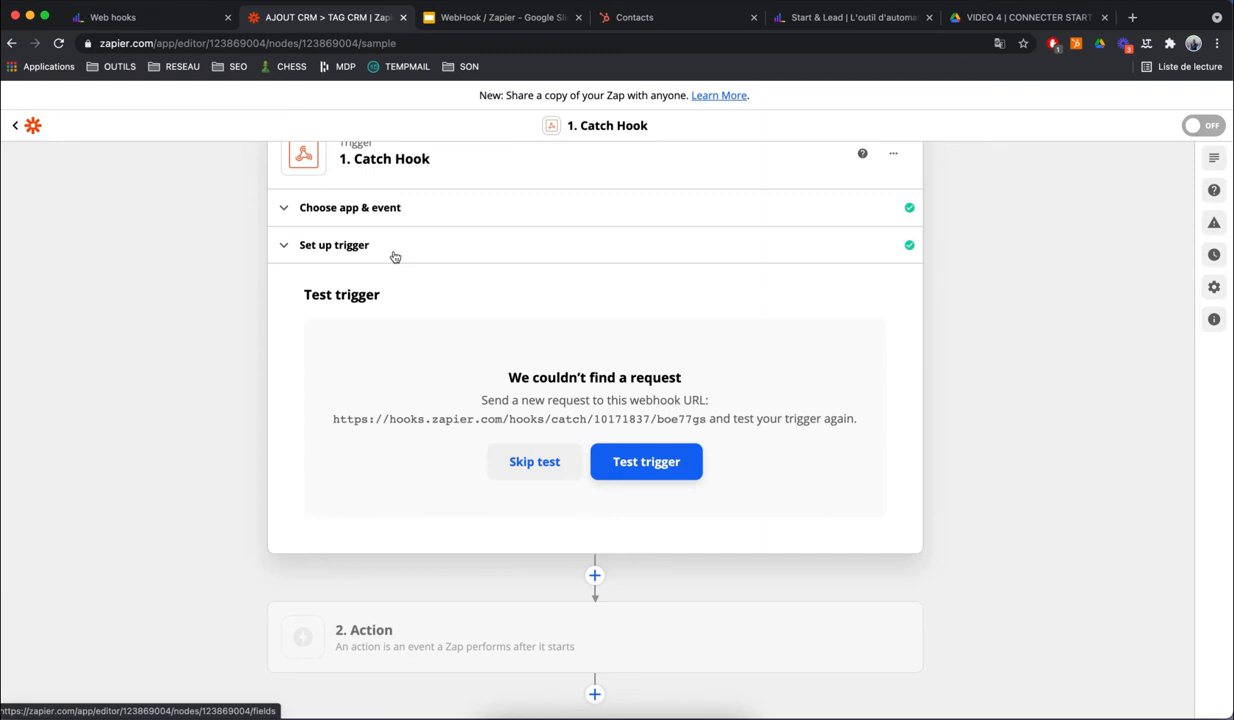
Step: Send a test request from the Start & Lead webhook and rerun the trigger test in Zapier
{"action": "left_click", "coordinate": [177, 21]}
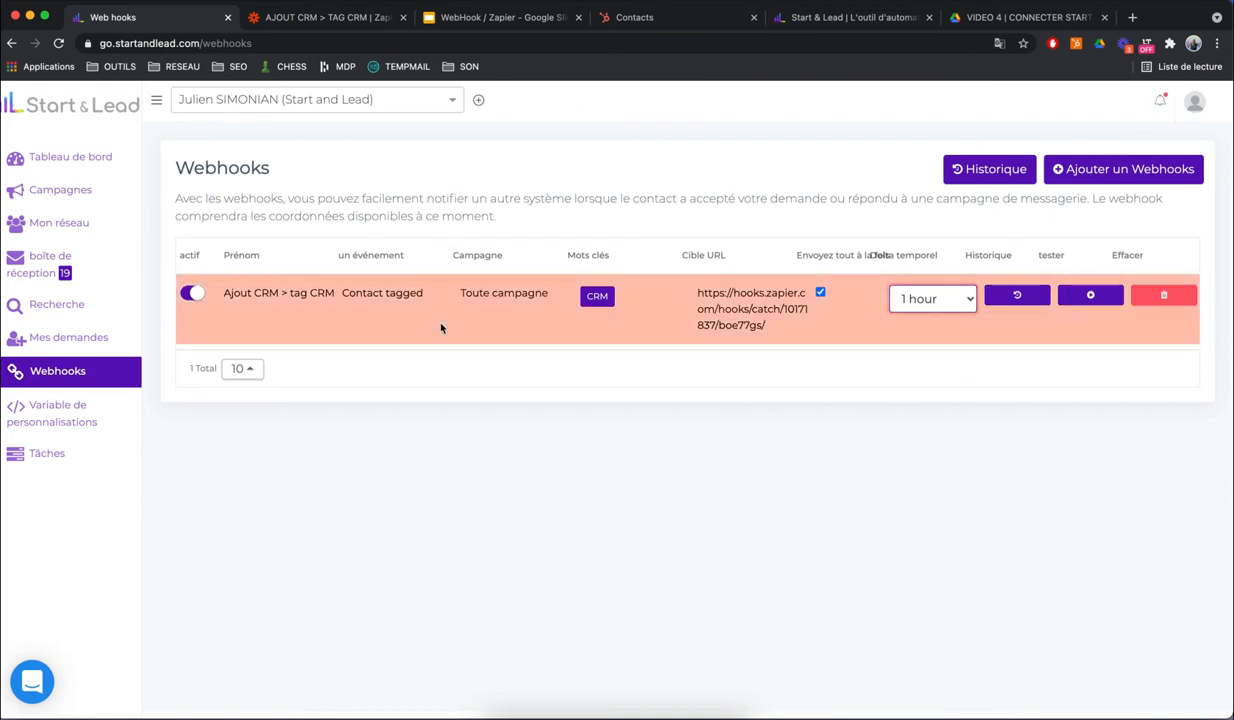
{"action": "left_click", "coordinate": [1100, 297]}
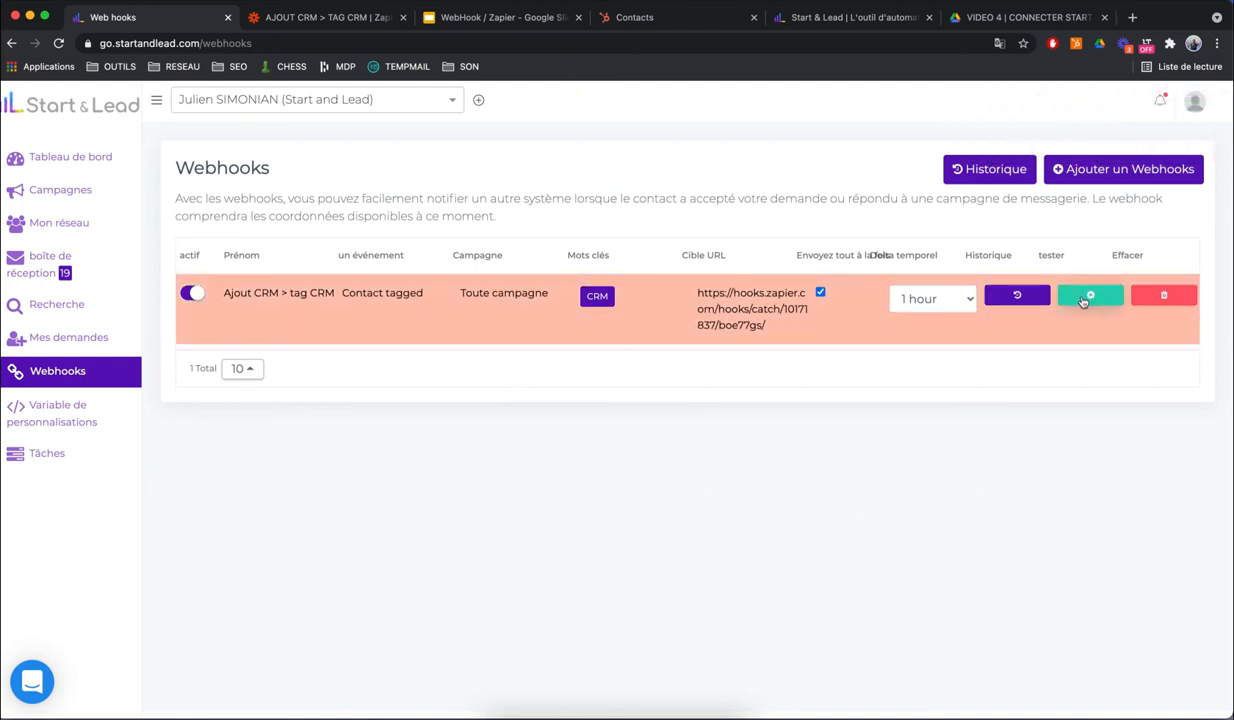
{"action": "left_click", "coordinate": [348, 19]}
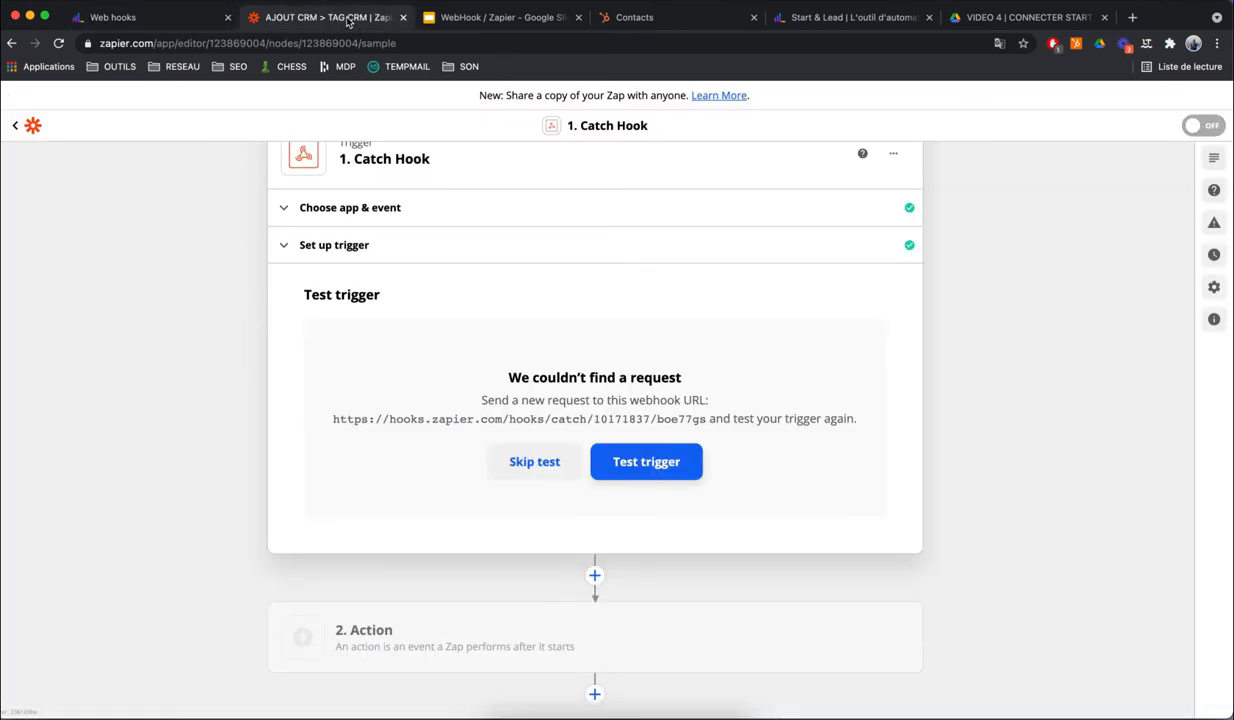
{"action": "left_click", "coordinate": [645, 465]}
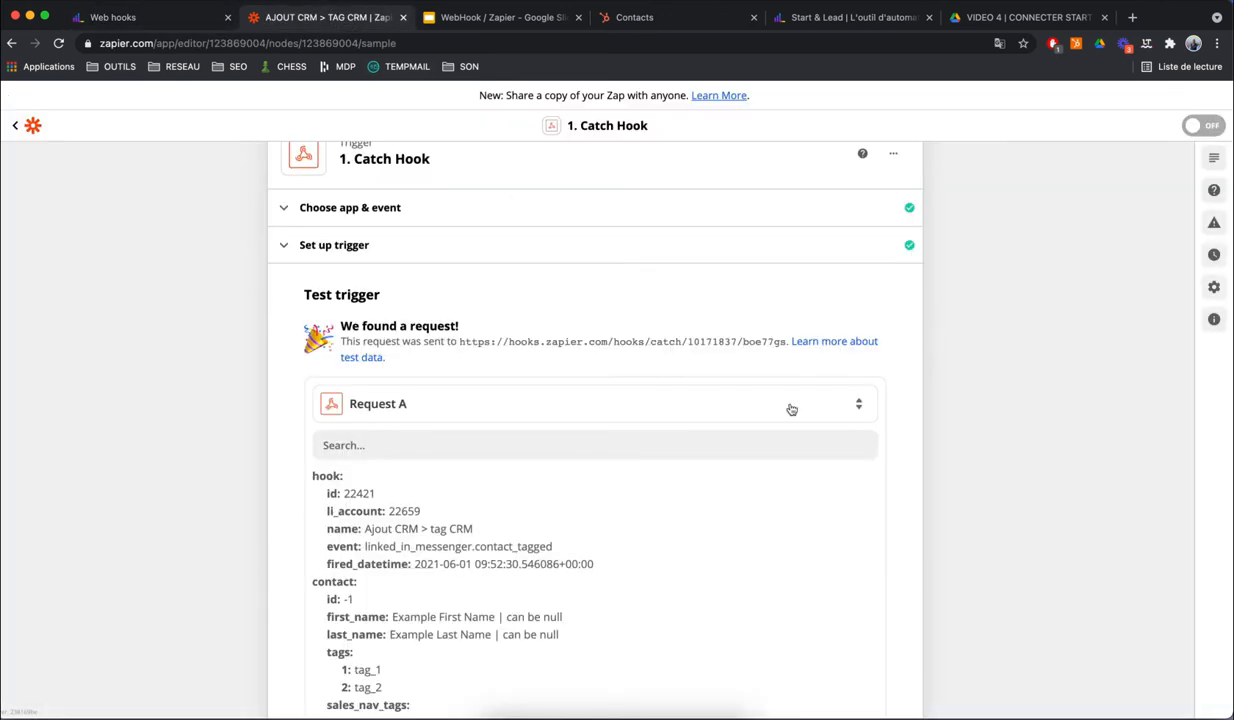
Step: Review the contact fields in Request A and accept it as the trigger's sample data
{"action": "scroll", "coordinate": [791, 409], "scroll_direction": "down", "scroll_amount": 1}
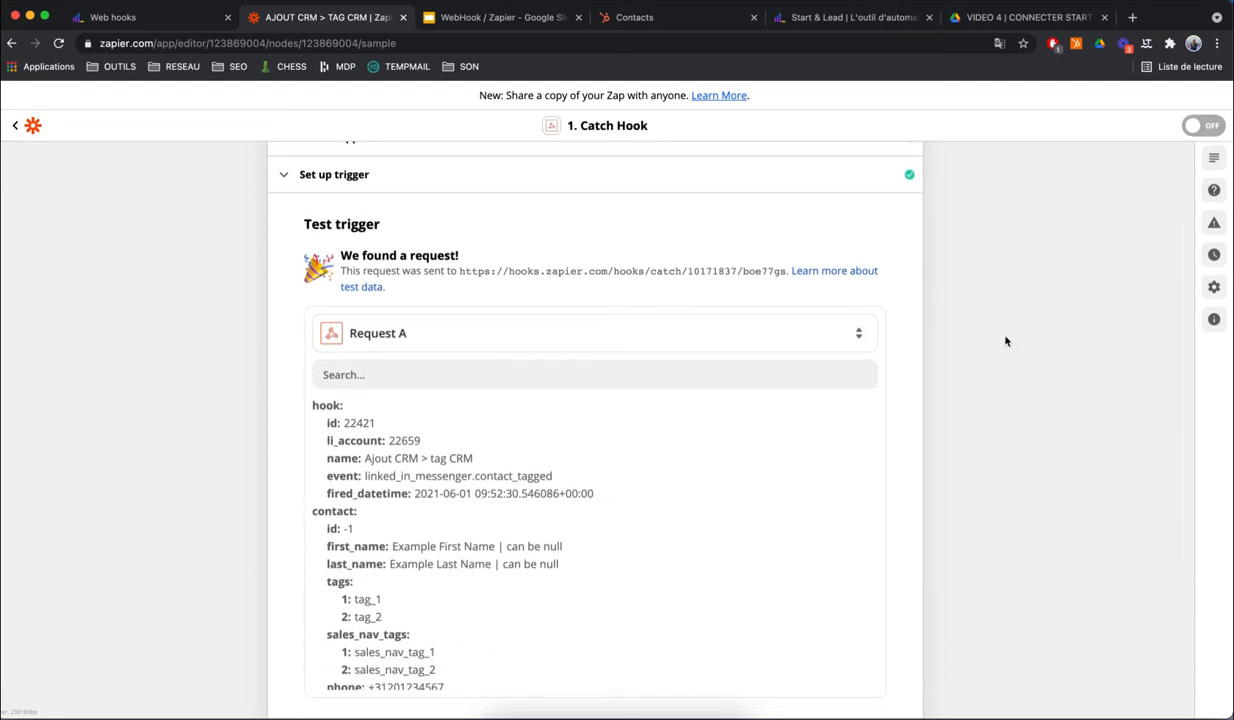
{"action": "scroll", "coordinate": [1006, 341], "scroll_direction": "down", "scroll_amount": 1}
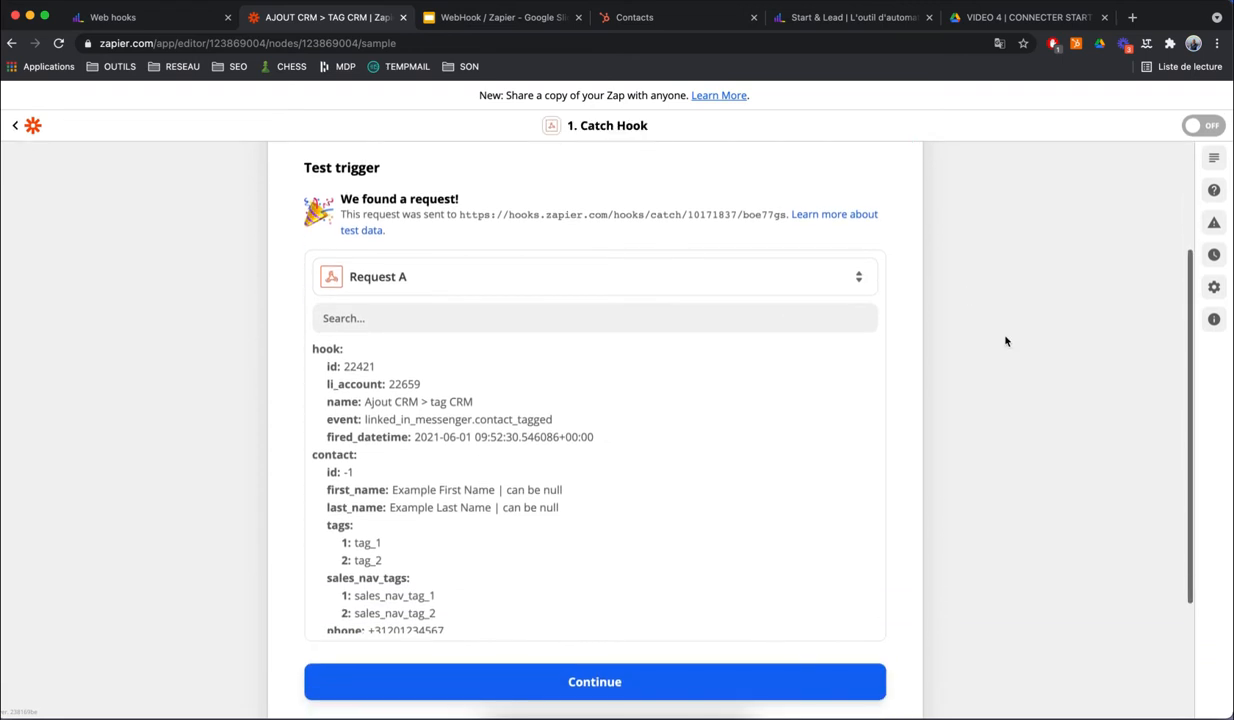
{"action": "scroll", "coordinate": [560, 452], "scroll_direction": "down", "scroll_amount": 1}
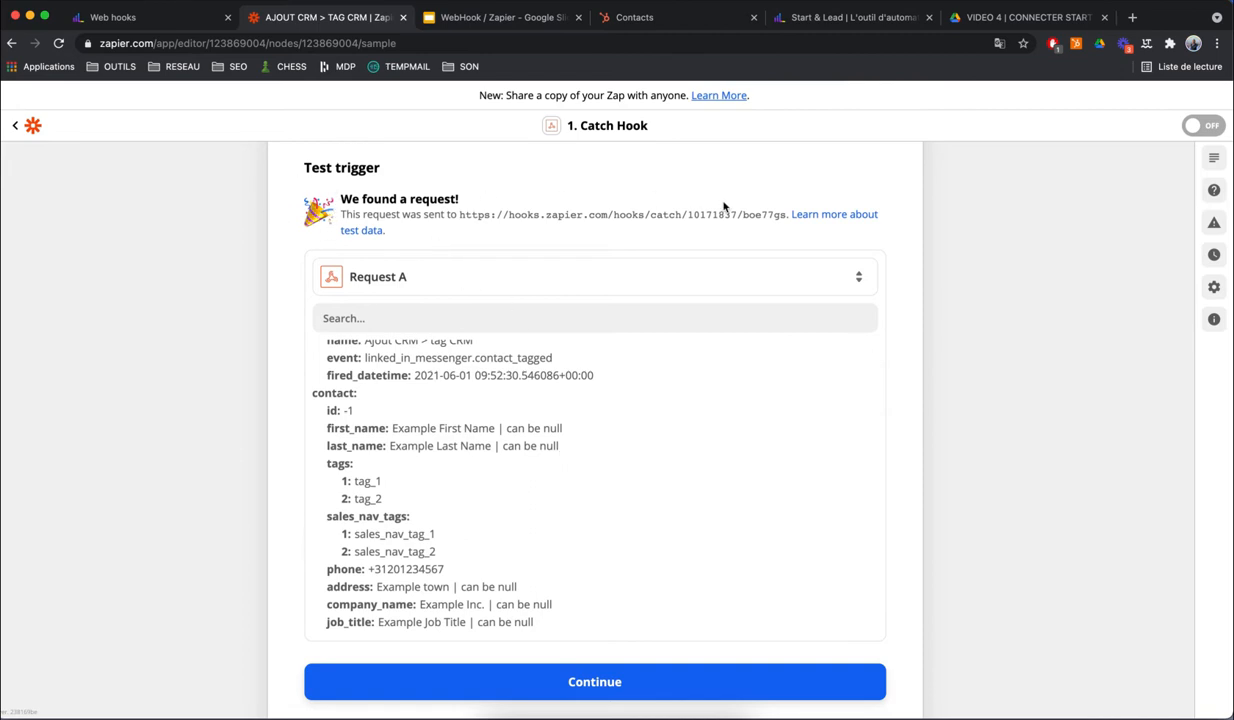
{"action": "scroll", "coordinate": [975, 207], "scroll_direction": "down", "scroll_amount": 1}
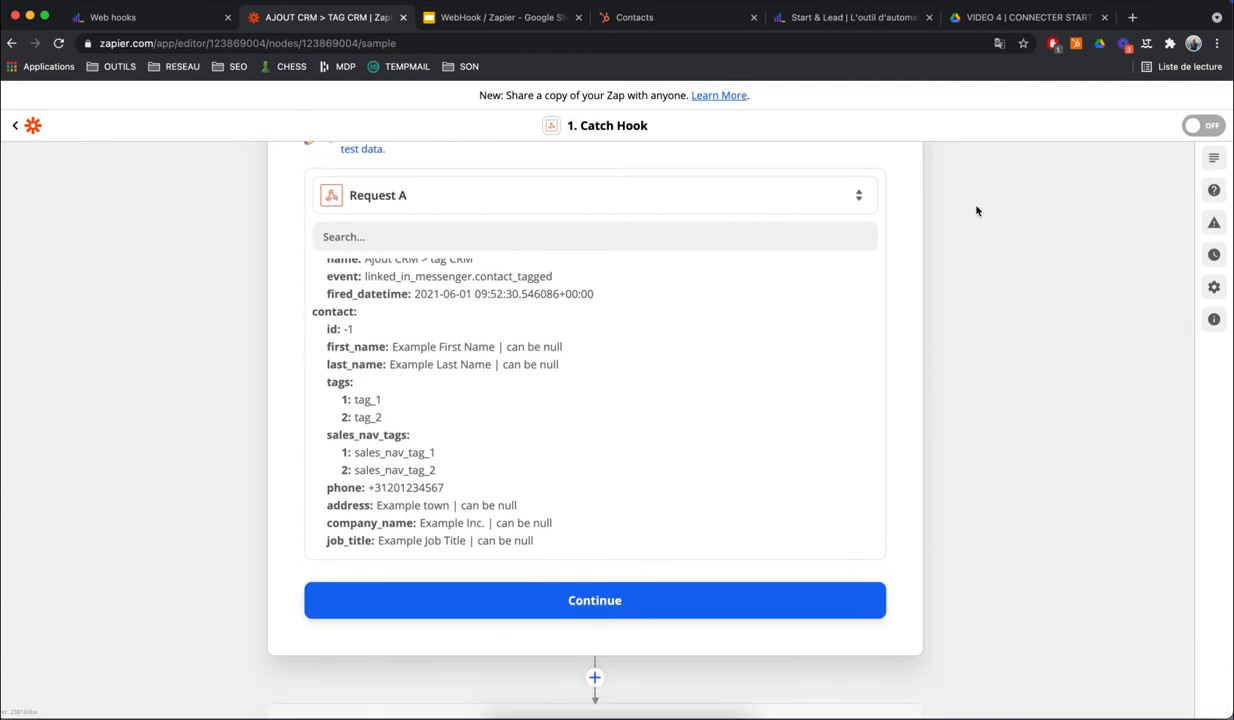
{"action": "left_click", "coordinate": [548, 580]}
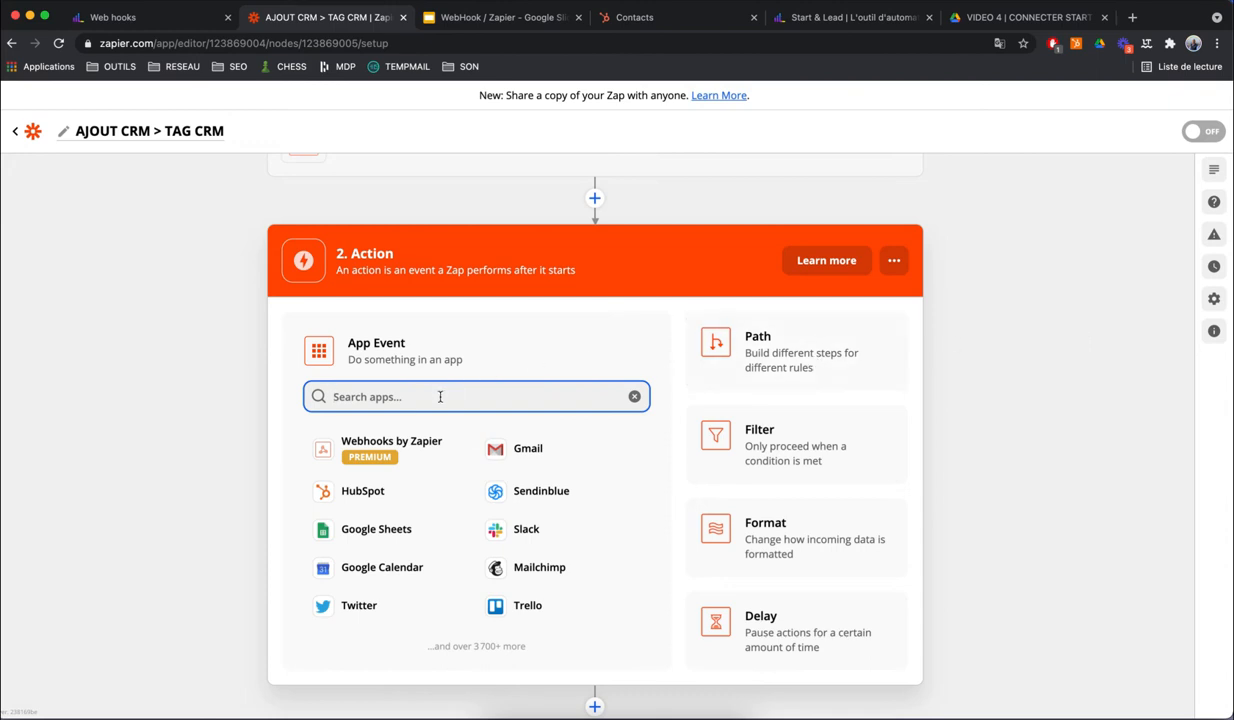
Step: Set the Zap's action app to HubSpot with the Create Contact event and proceed to the account selection
{"action": "left_click", "coordinate": [358, 488]}
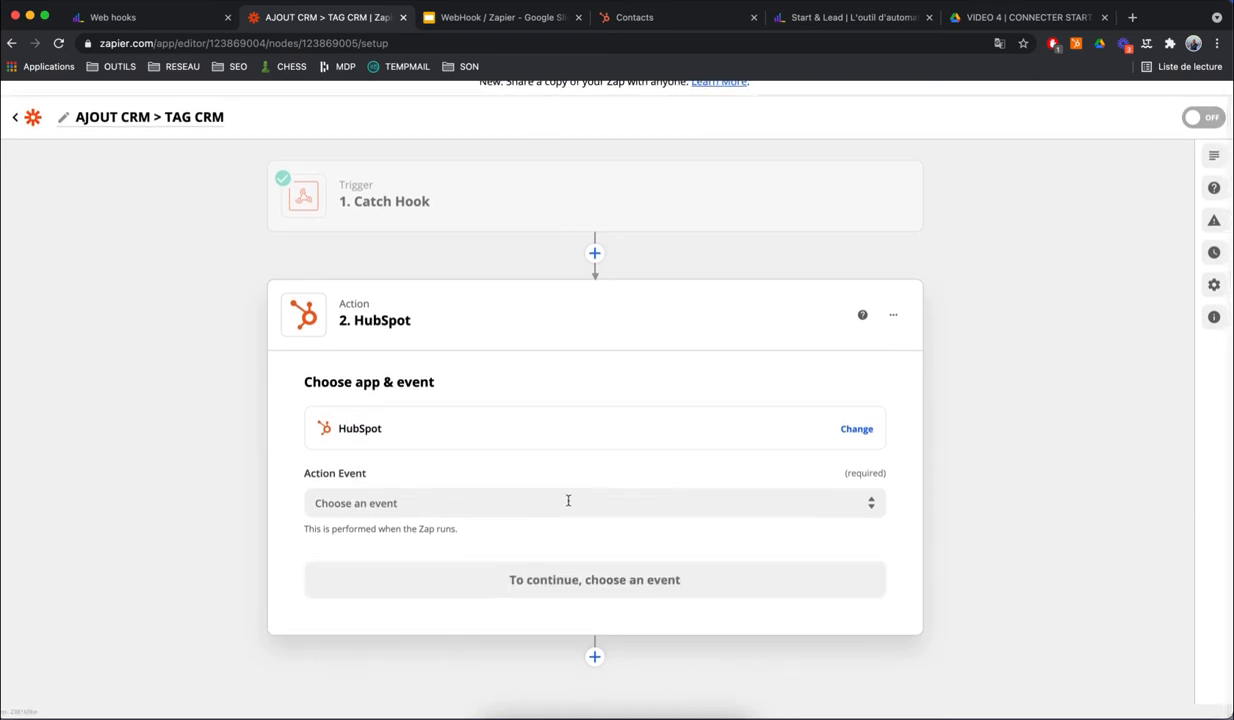
{"action": "left_click", "coordinate": [506, 504]}
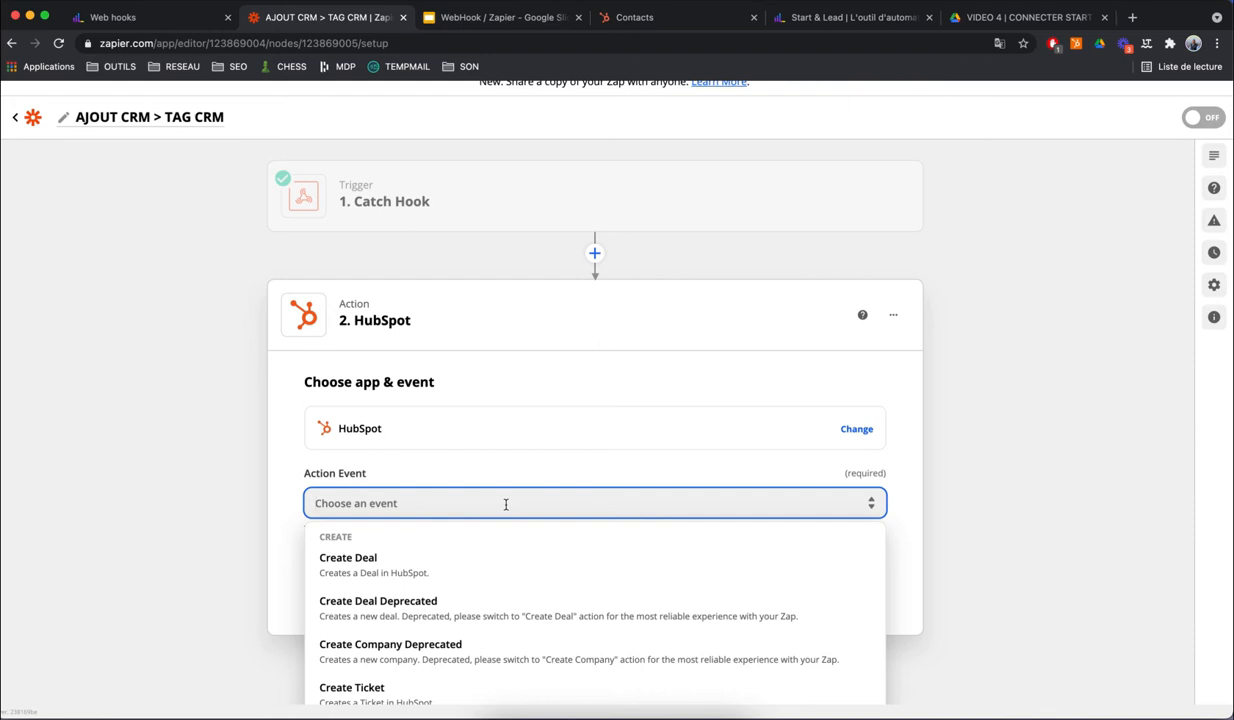
{"action": "scroll", "coordinate": [948, 414], "scroll_direction": "down", "scroll_amount": 2}
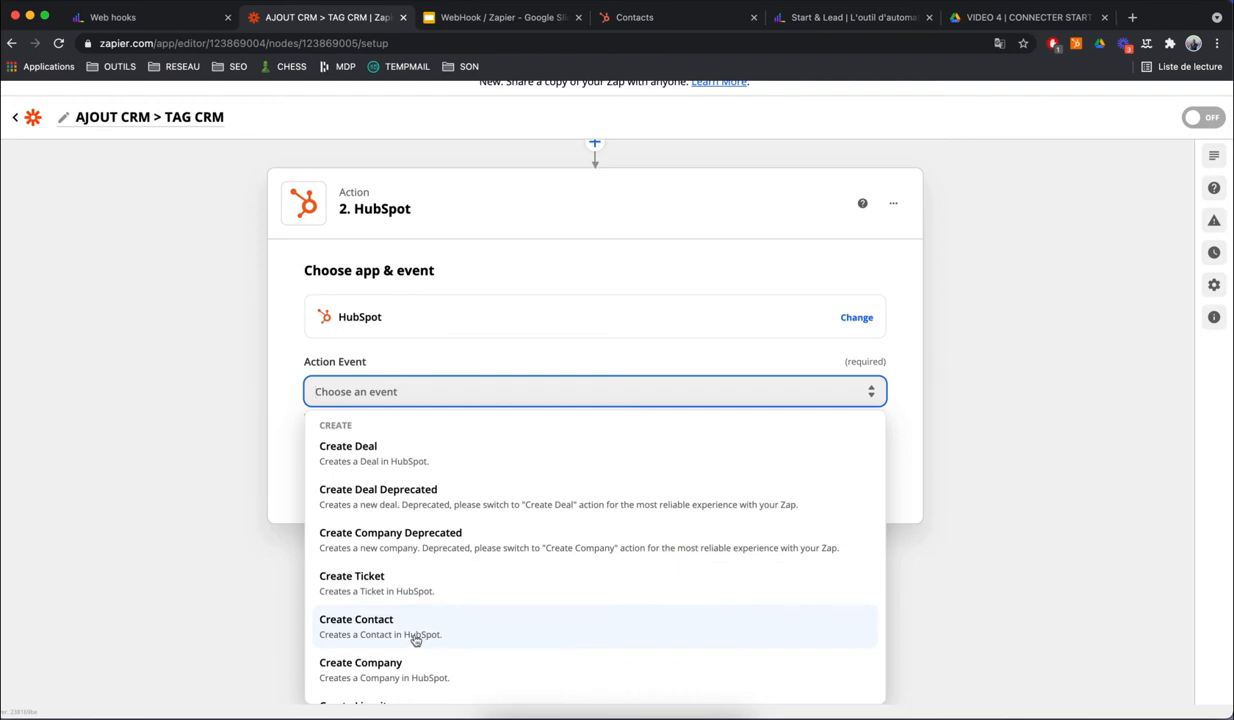
{"action": "scroll", "coordinate": [719, 626], "scroll_direction": "down", "scroll_amount": 5}
{"action": "scroll", "coordinate": [721, 627], "scroll_direction": "down", "scroll_amount": 3}
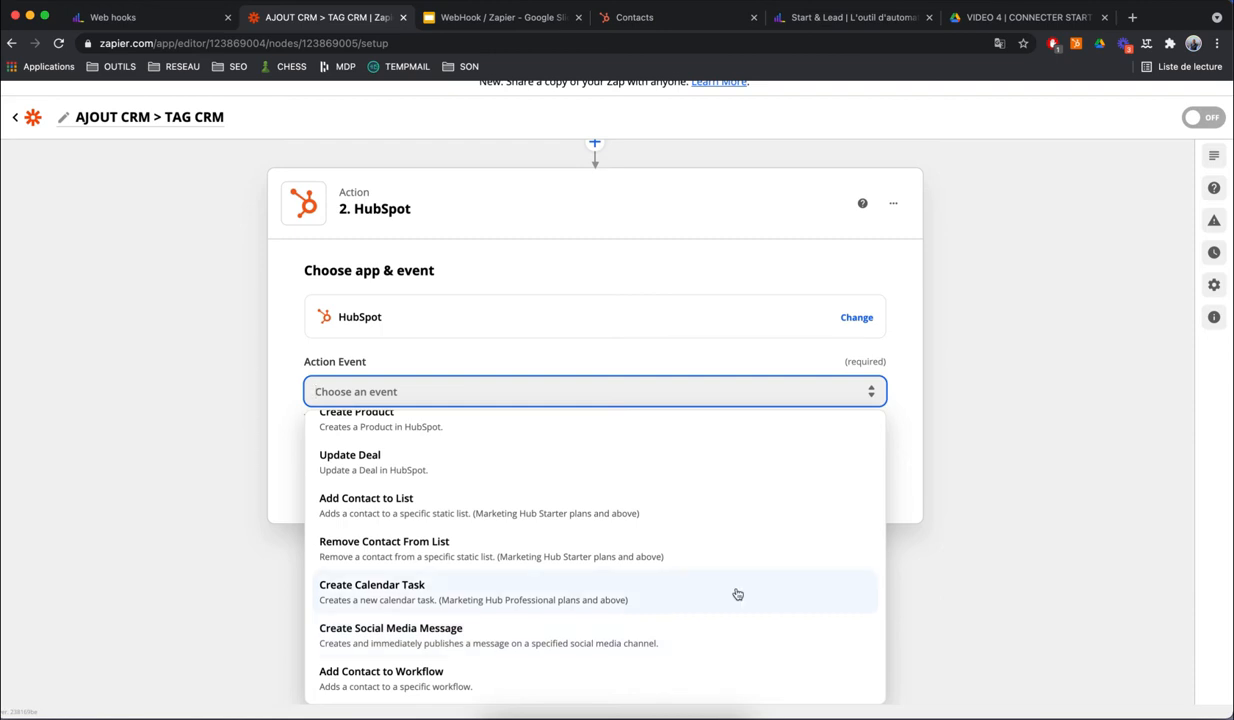
{"action": "scroll", "coordinate": [754, 535], "scroll_direction": "up", "scroll_amount": 2}
{"action": "scroll", "coordinate": [756, 535], "scroll_direction": "up", "scroll_amount": 2}
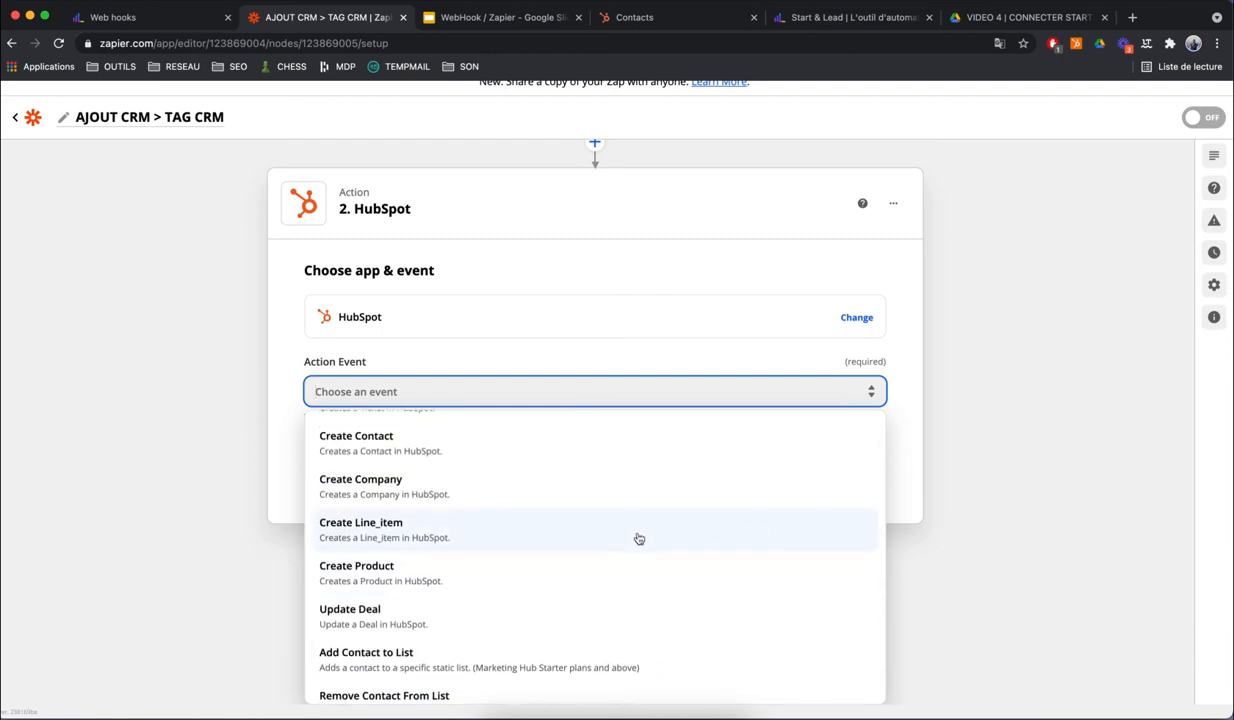
{"action": "scroll", "coordinate": [620, 545], "scroll_direction": "up", "scroll_amount": 2}
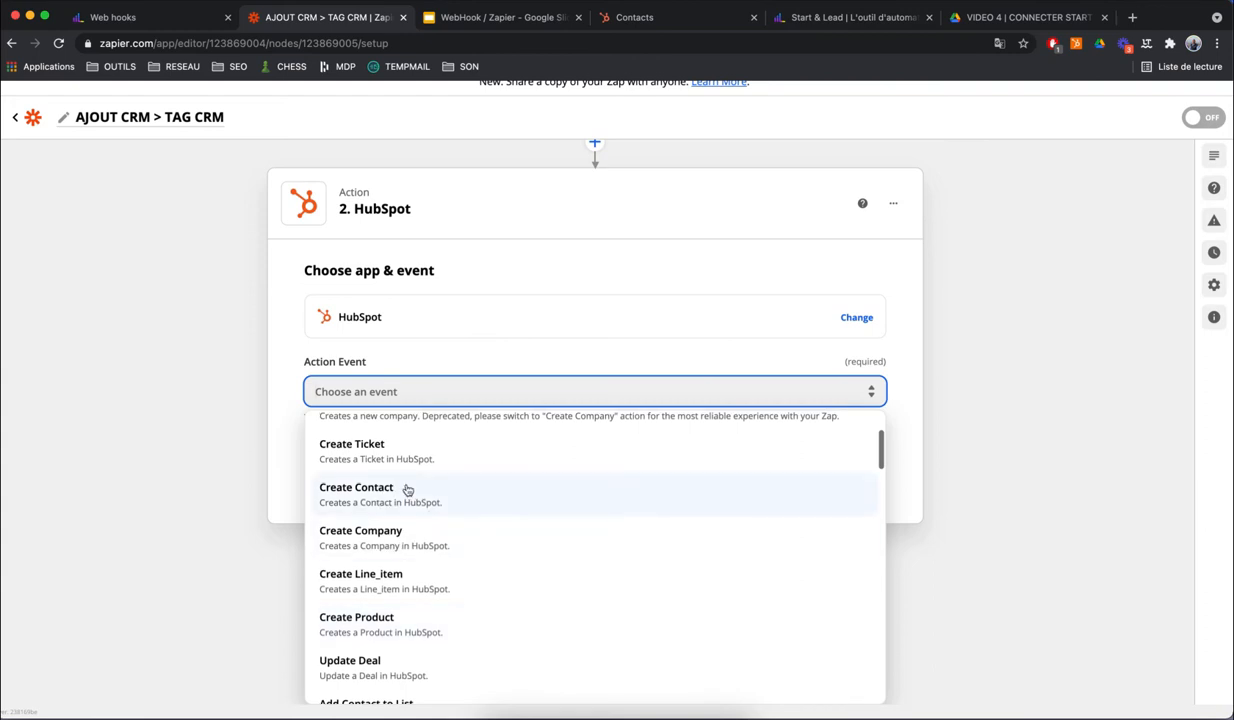
{"action": "left_click", "coordinate": [408, 490]}
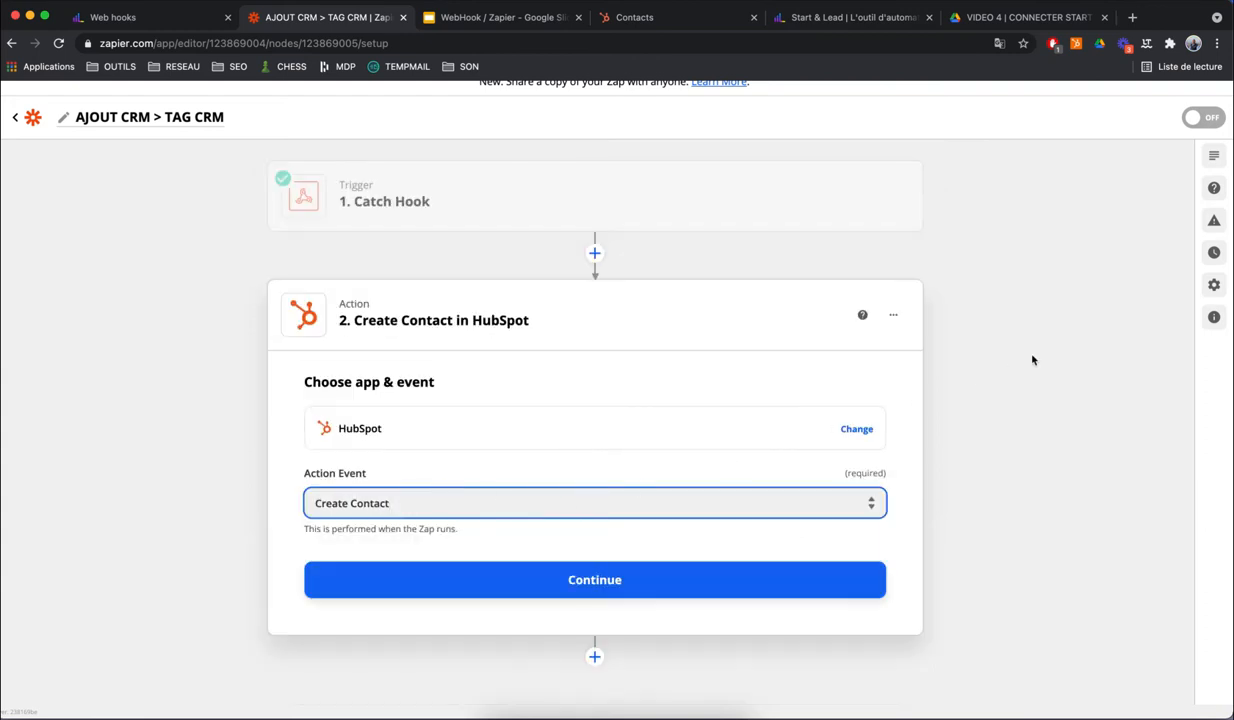
{"action": "left_click", "coordinate": [578, 579]}
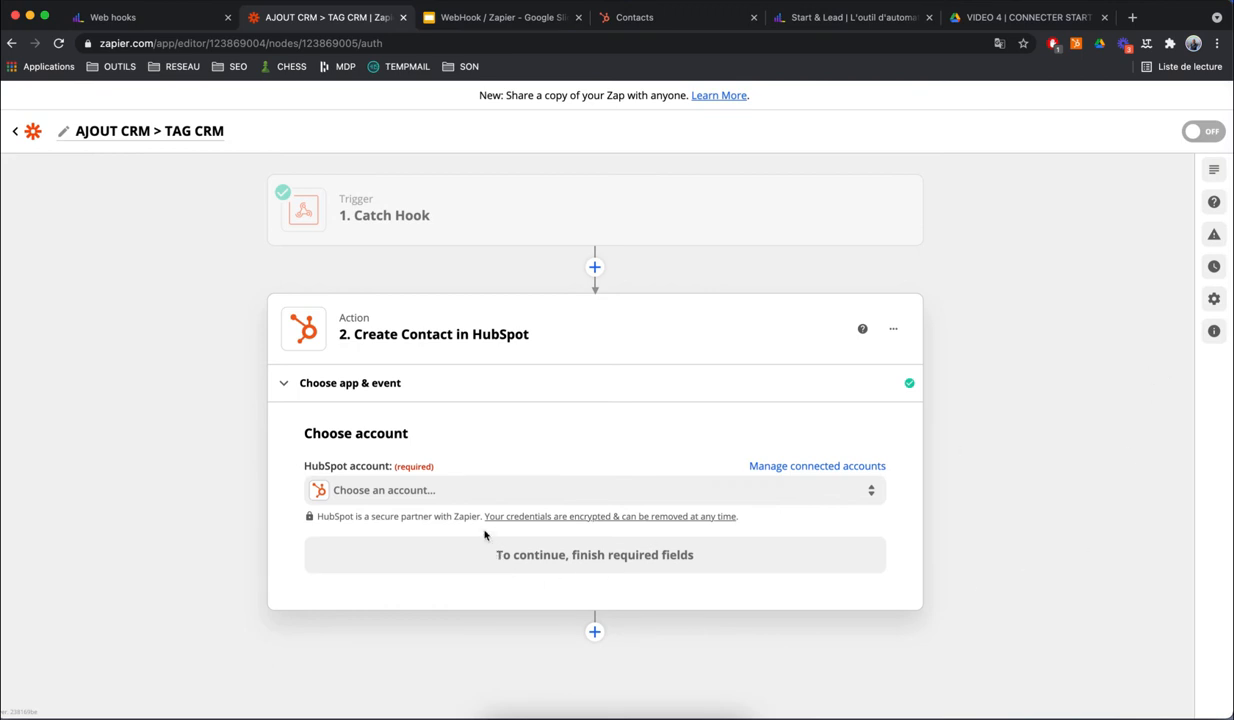
Step: Select the HubSpot CRM account for the action and proceed to the action setup
{"action": "left_click", "coordinate": [464, 490]}
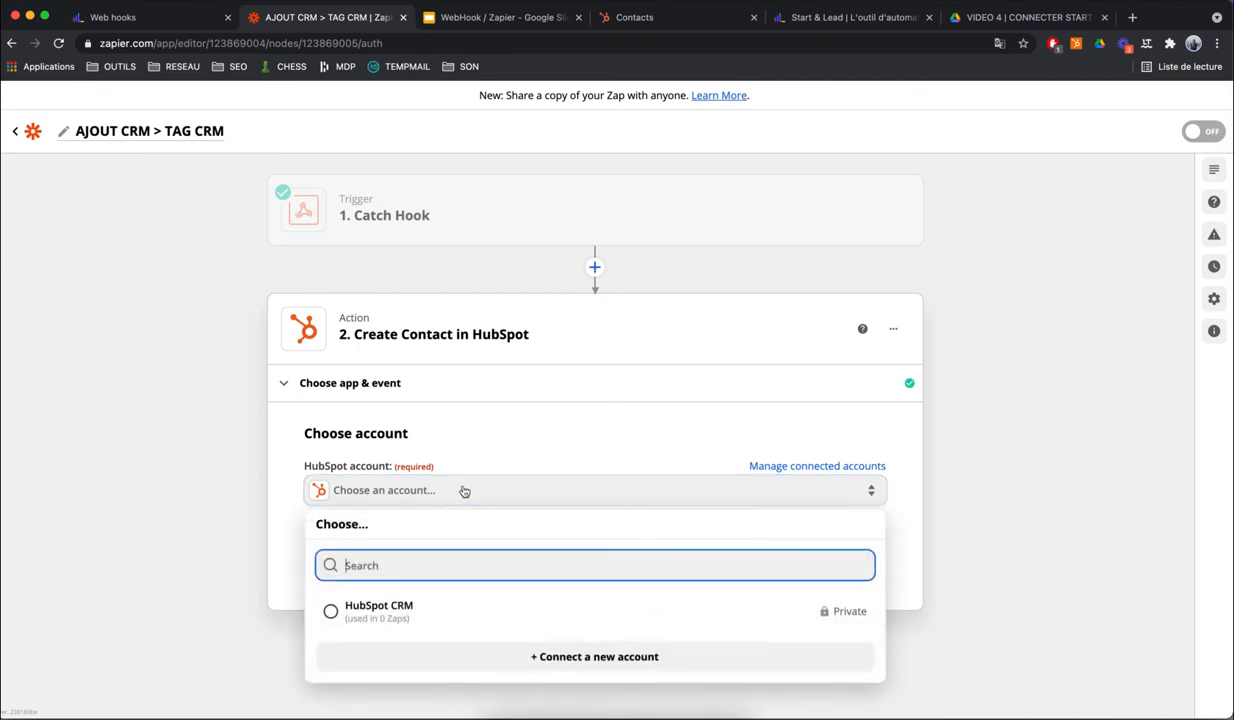
{"action": "left_click", "coordinate": [331, 612]}
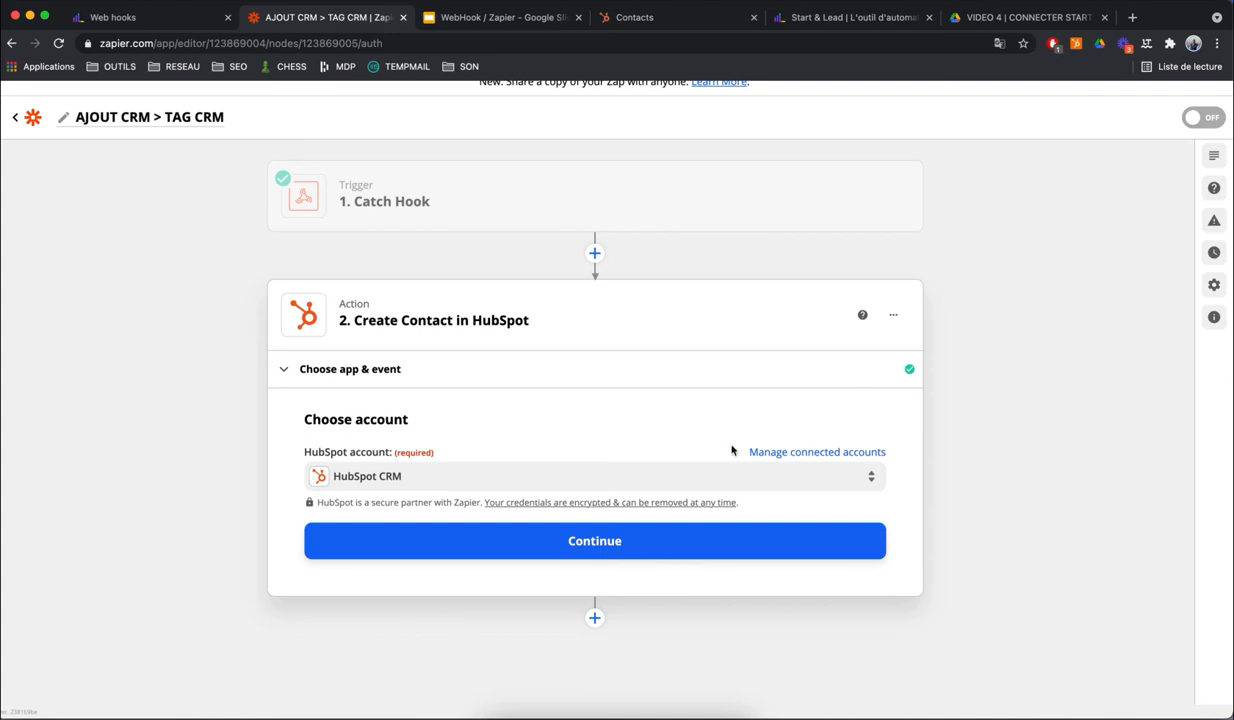
{"action": "left_click", "coordinate": [576, 547]}
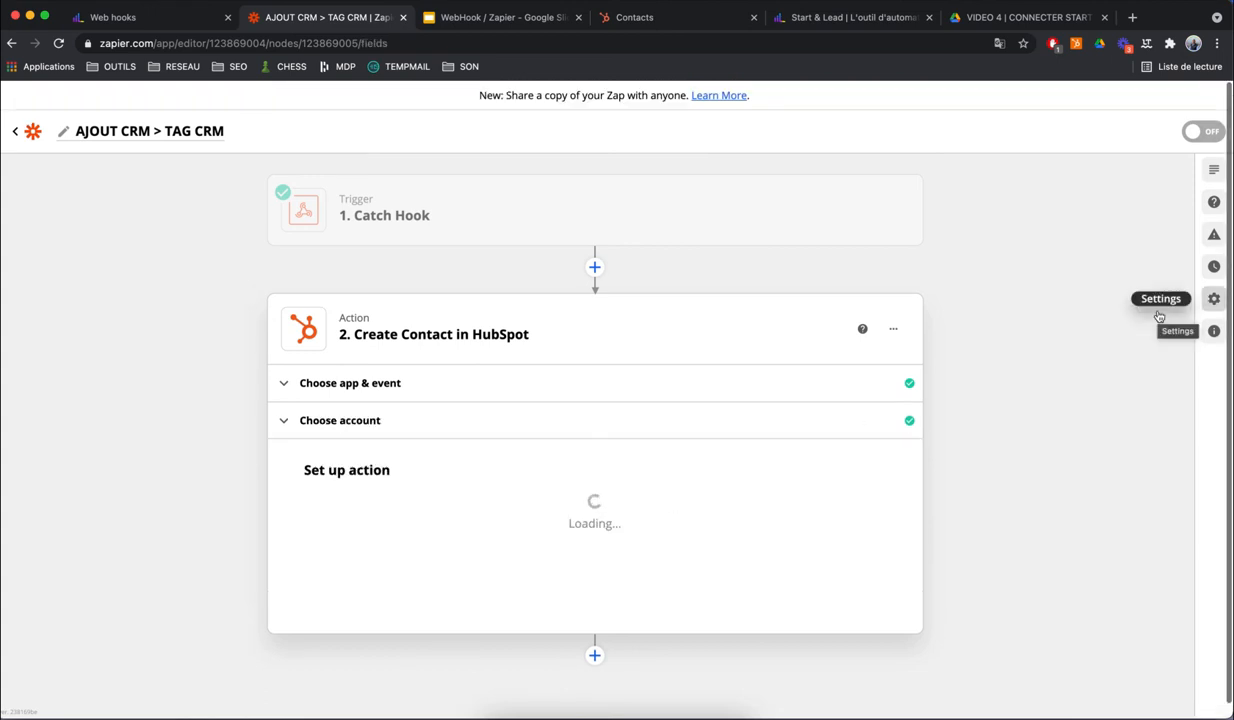
Step: Review the HubSpot contact fields in the action setup, from Company Size through Job Function, to find those worth mapping
{"action": "scroll", "coordinate": [1006, 398], "scroll_direction": "down", "scroll_amount": 4}
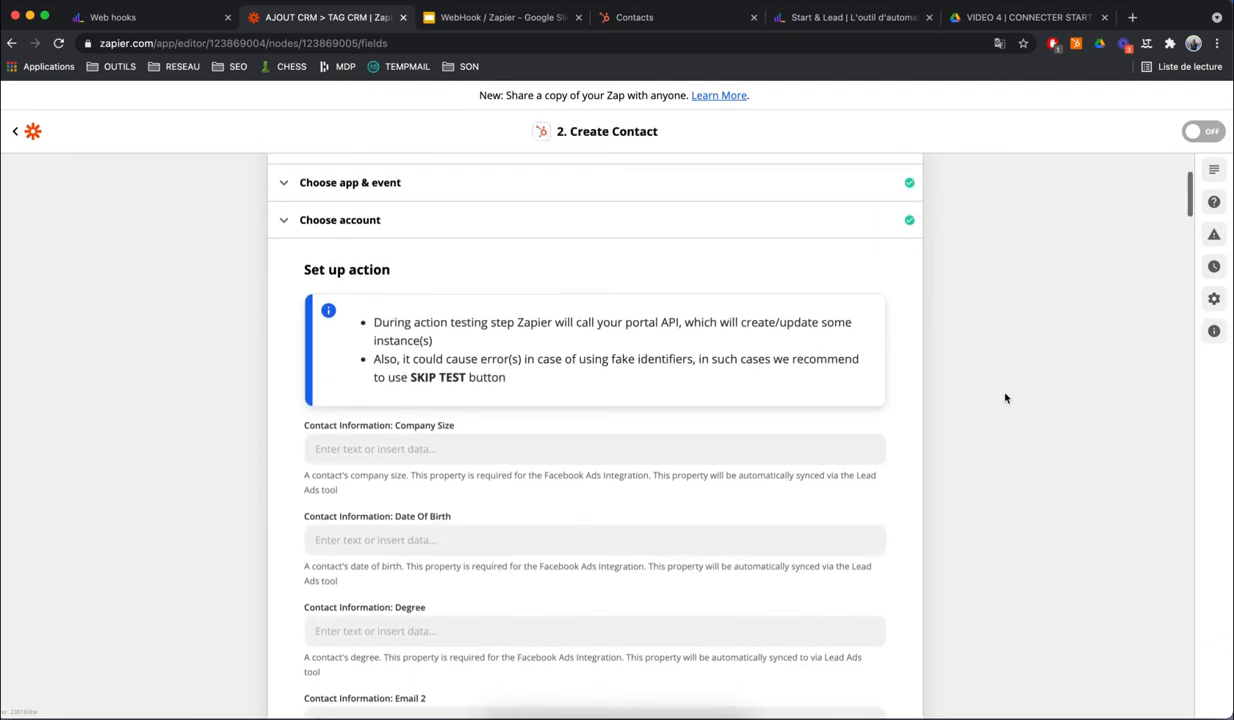
{"action": "scroll", "coordinate": [1006, 398], "scroll_direction": "down", "scroll_amount": 1}
{"action": "scroll", "coordinate": [1006, 398], "scroll_direction": "down", "scroll_amount": 3}
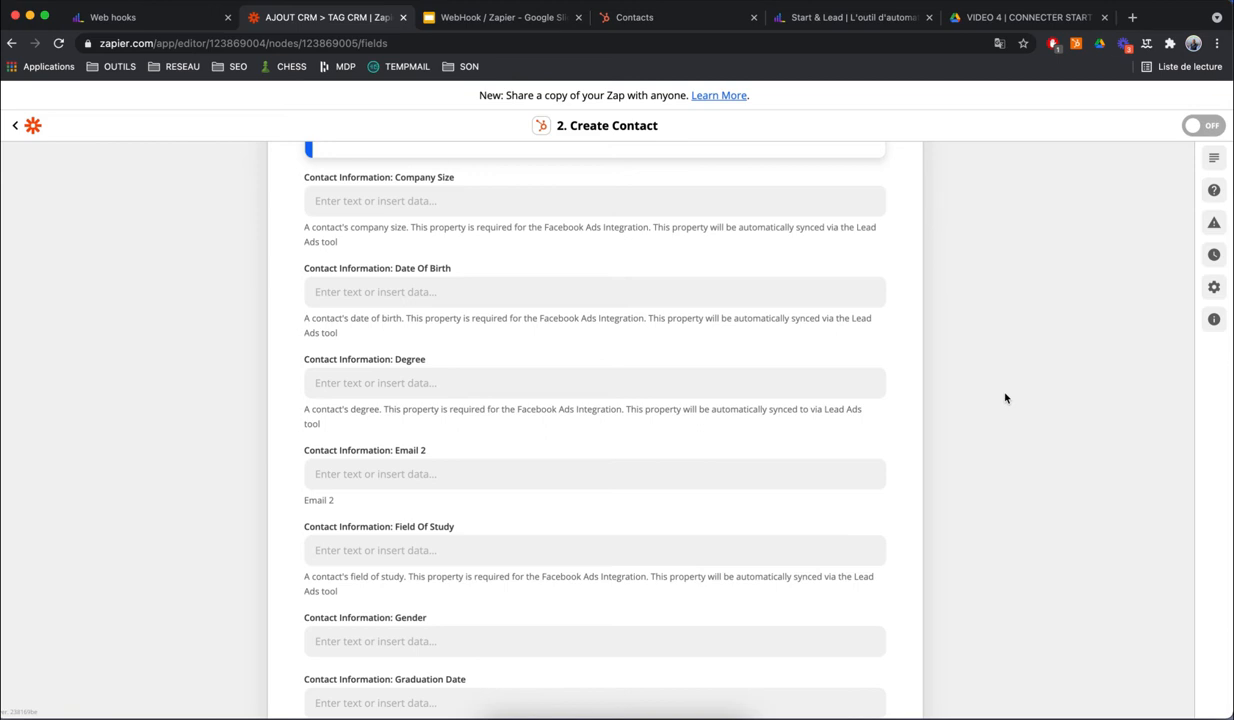
{"action": "scroll", "coordinate": [1005, 396], "scroll_direction": "down", "scroll_amount": 1}
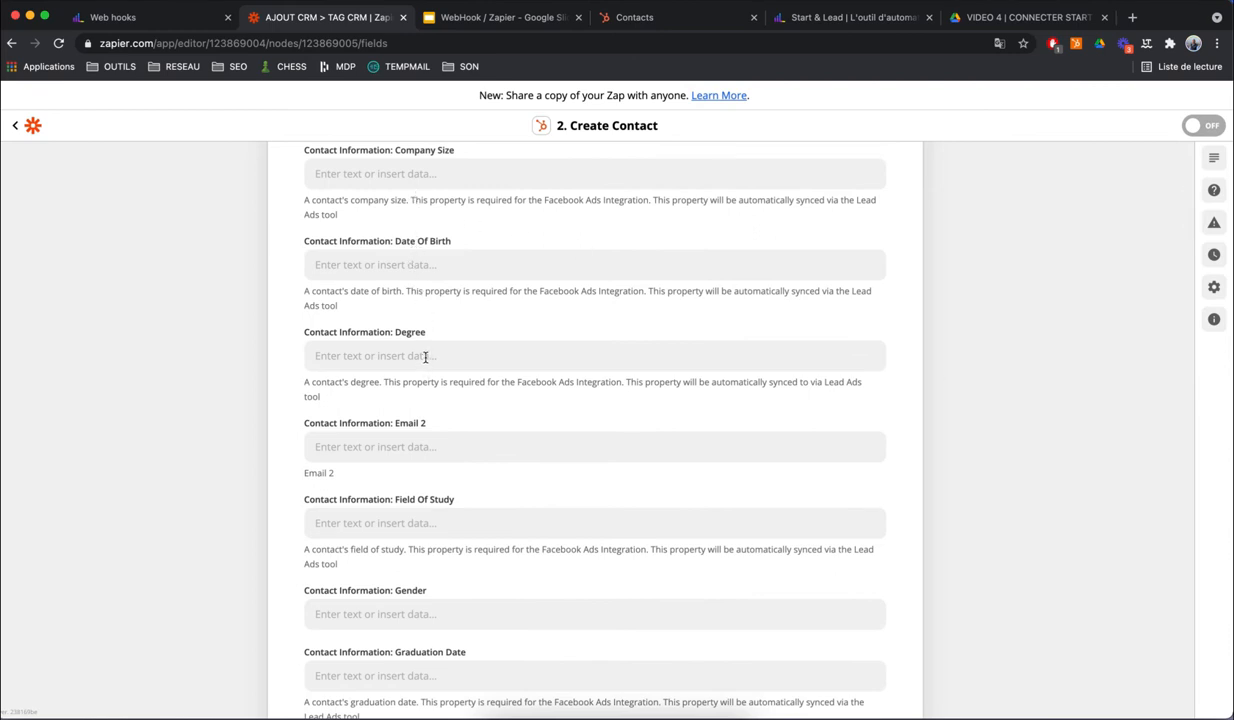
{"action": "scroll", "coordinate": [520, 455], "scroll_direction": "down", "scroll_amount": 3}
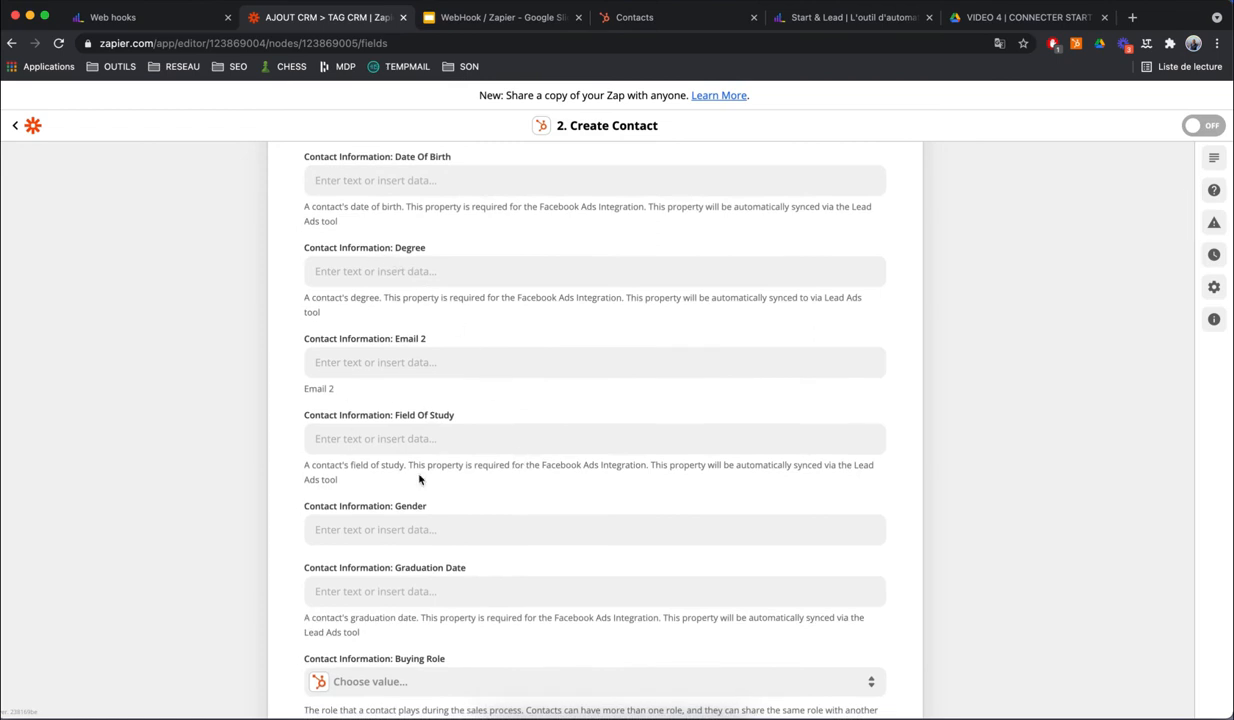
{"action": "left_click", "coordinate": [440, 266]}
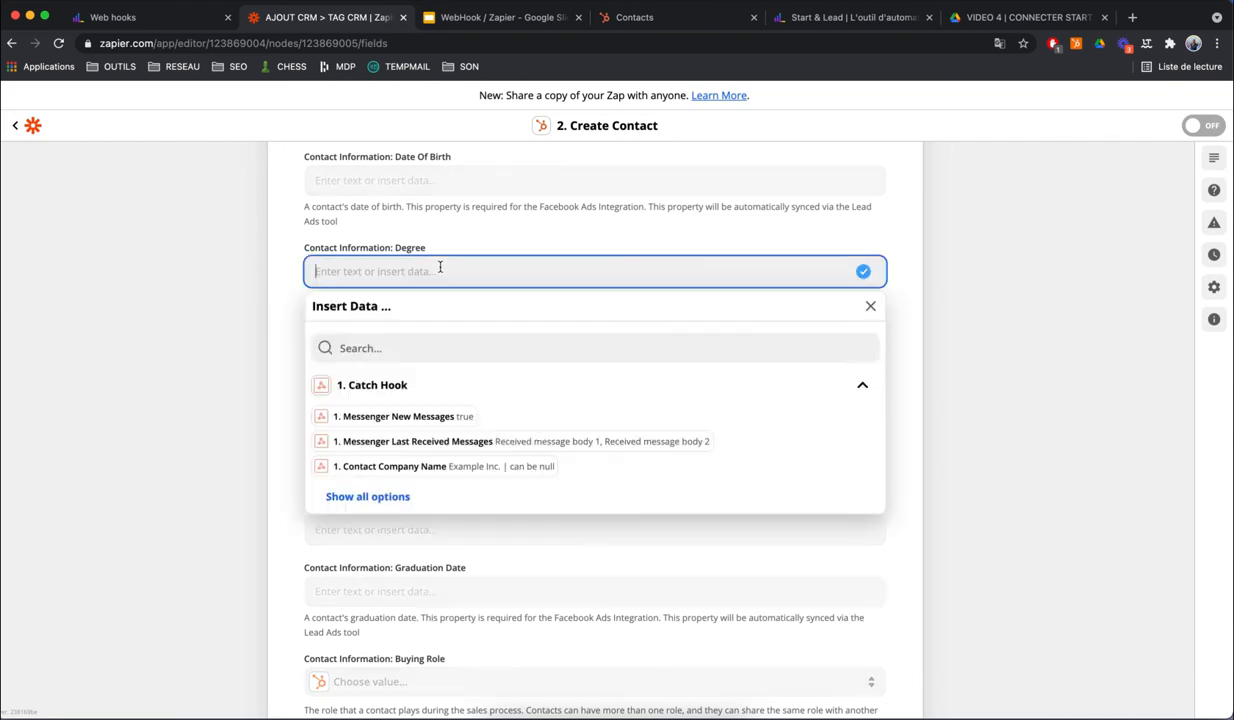
{"action": "left_click", "coordinate": [925, 209]}
{"action": "scroll", "coordinate": [926, 211], "scroll_direction": "down", "scroll_amount": 5}
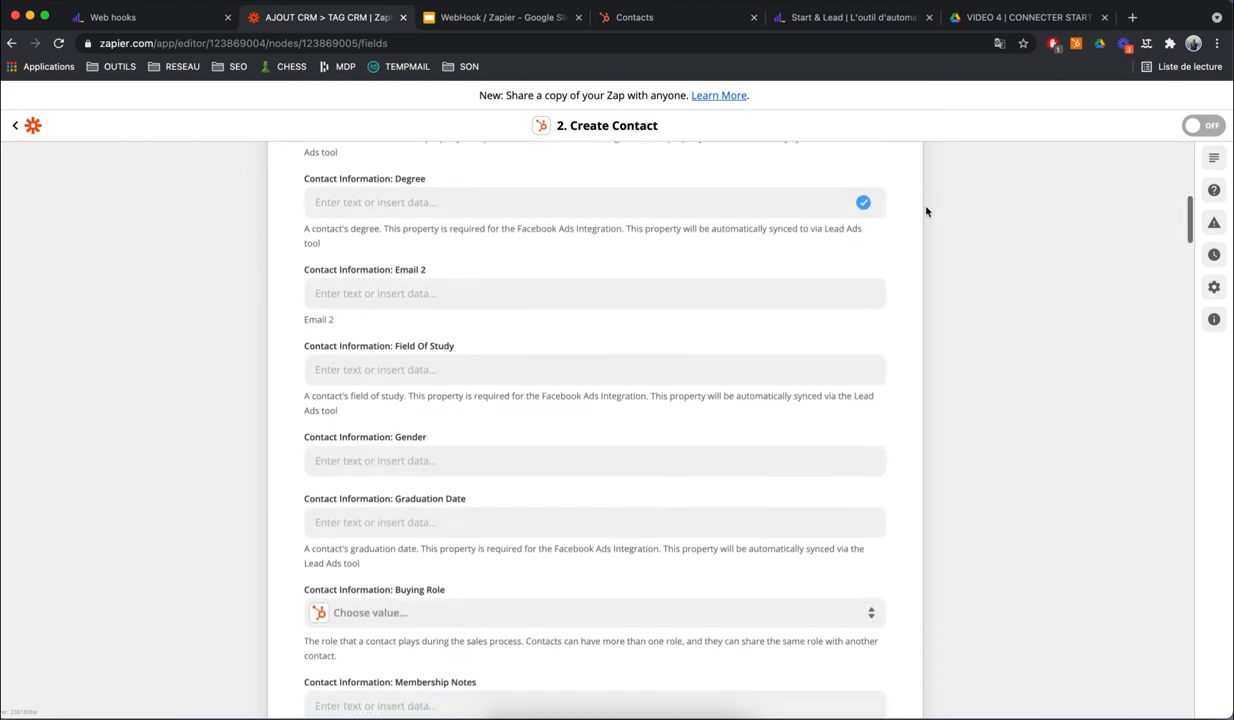
{"action": "scroll", "coordinate": [926, 211], "scroll_direction": "down", "scroll_amount": 2}
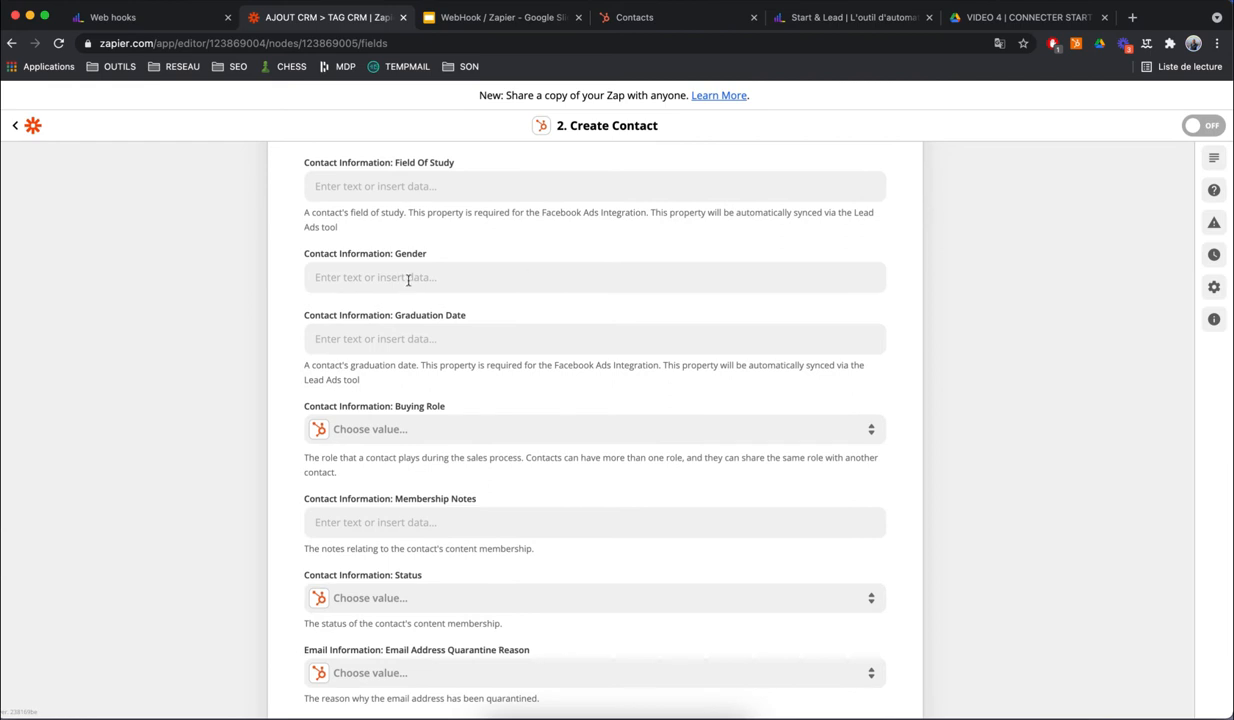
{"action": "scroll", "coordinate": [457, 347], "scroll_direction": "down", "scroll_amount": 3}
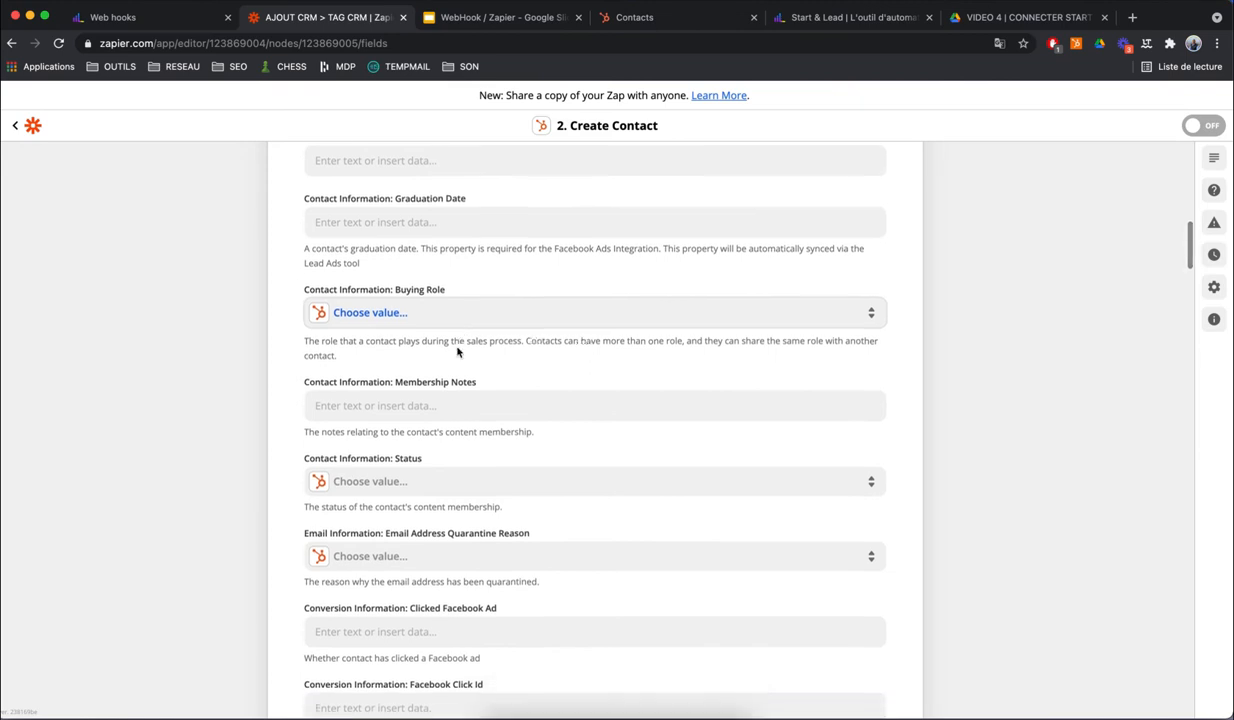
{"action": "left_click_drag", "start_coordinate": [474, 193], "coordinate": [404, 195]}
{"action": "scroll", "coordinate": [642, 286], "scroll_direction": "down", "scroll_amount": 10}
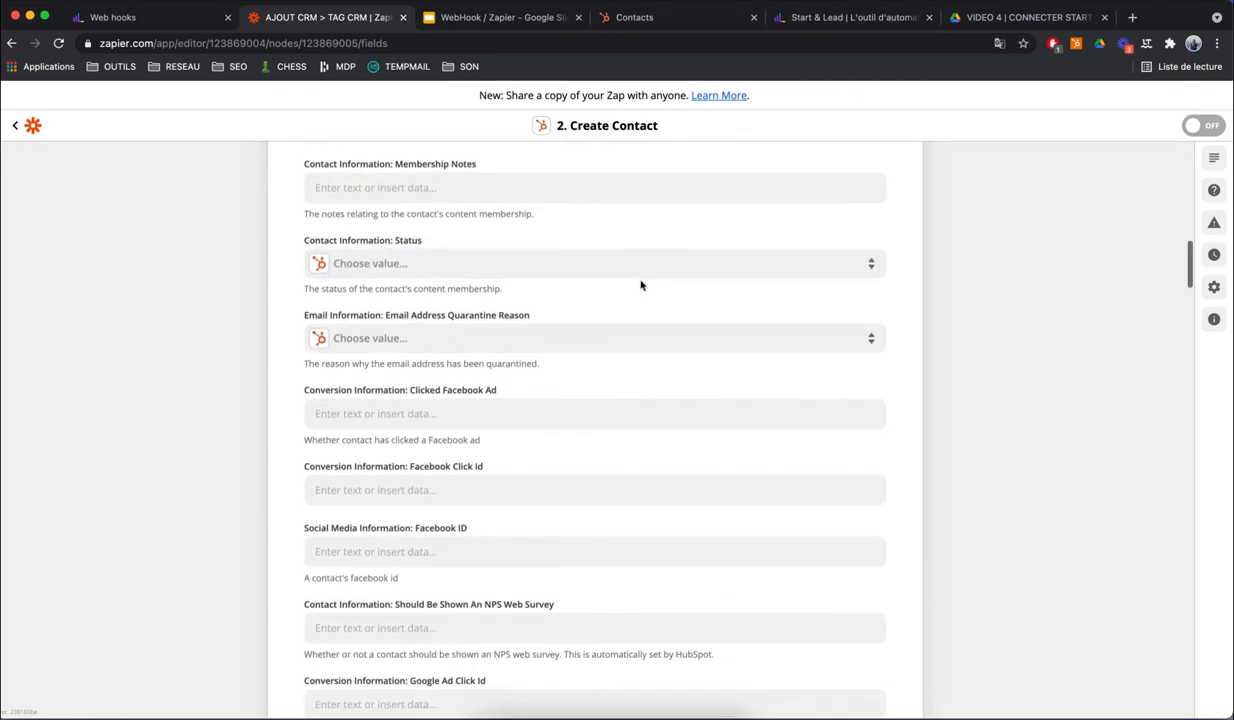
{"action": "scroll", "coordinate": [640, 281], "scroll_direction": "down", "scroll_amount": 6}
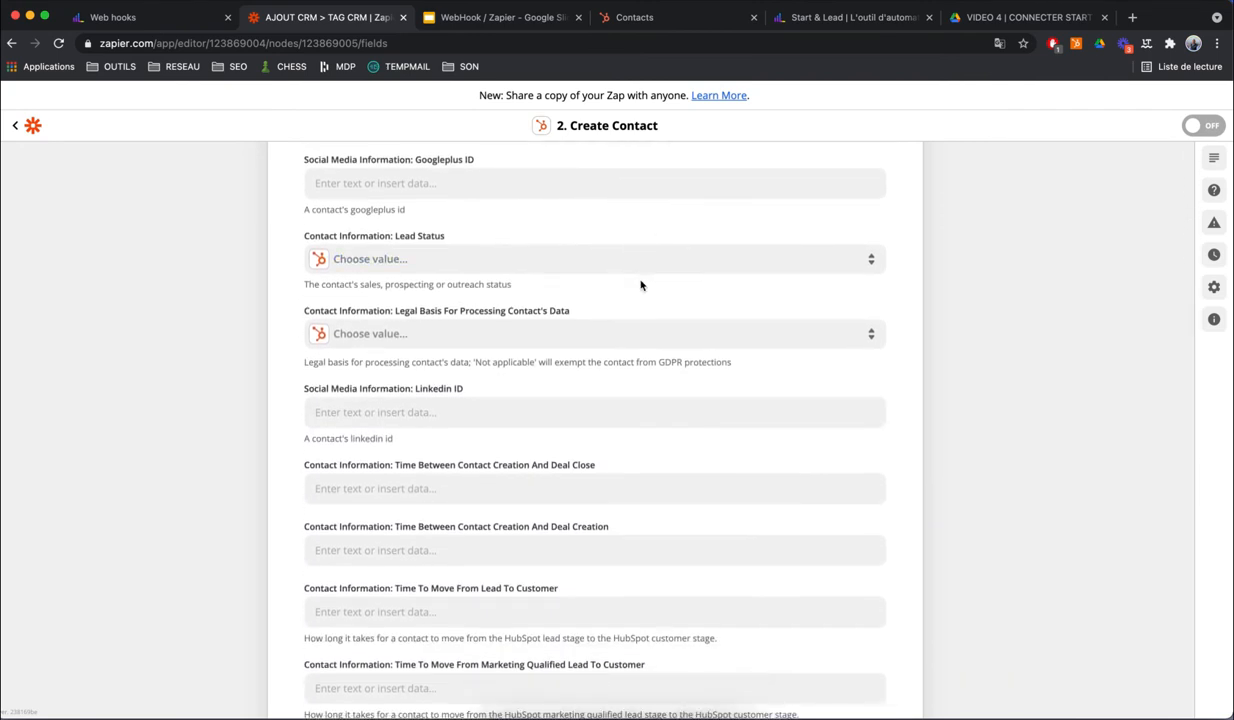
{"action": "scroll", "coordinate": [641, 285], "scroll_direction": "down", "scroll_amount": 5}
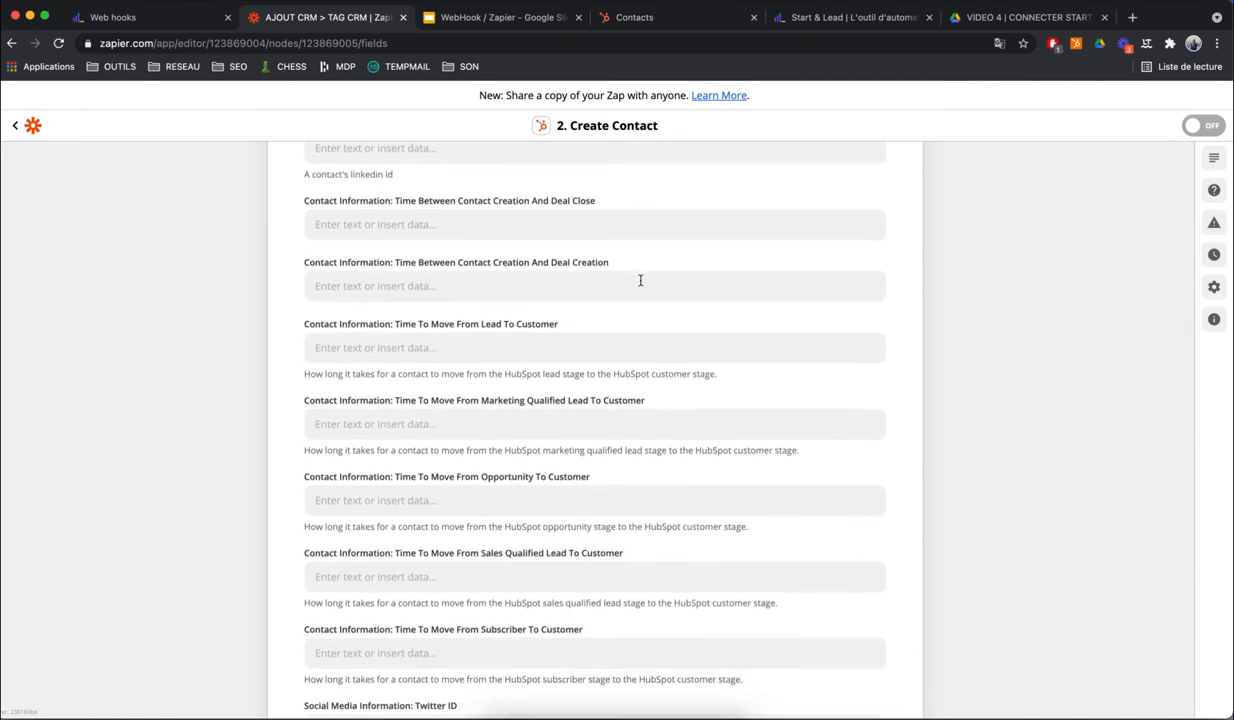
{"action": "scroll", "coordinate": [641, 281], "scroll_direction": "down", "scroll_amount": 2}
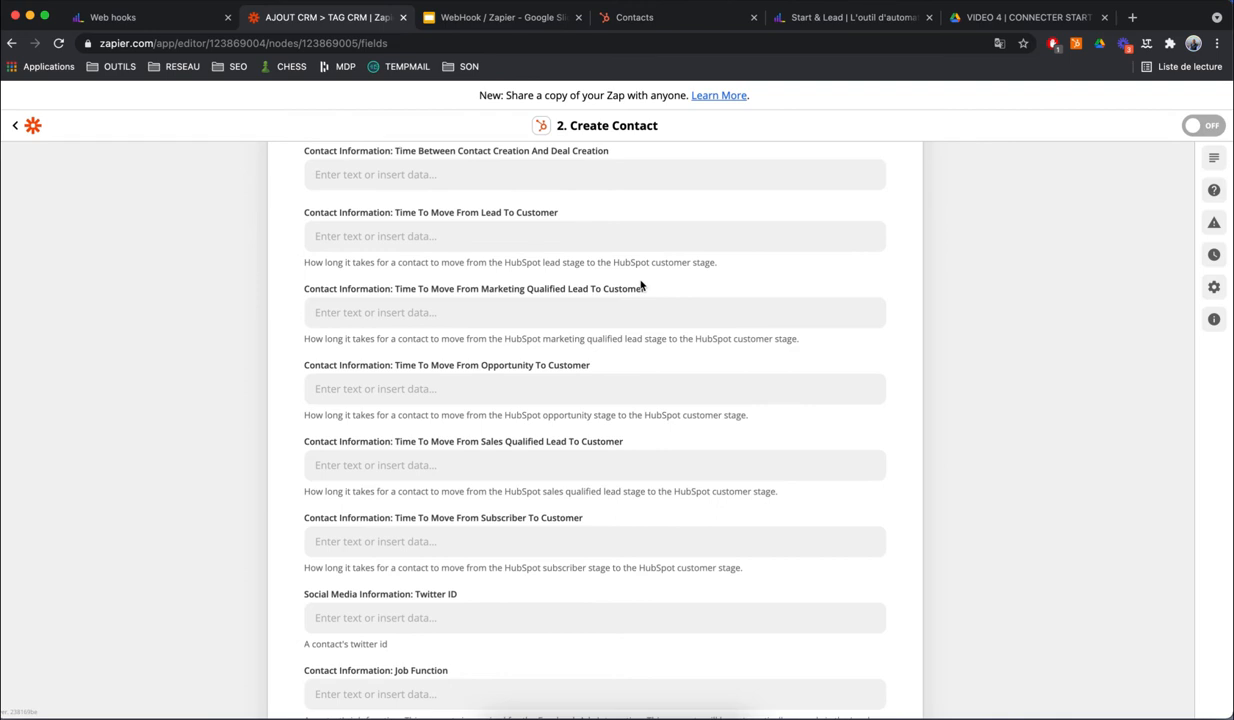
{"action": "scroll", "coordinate": [641, 286], "scroll_direction": "down", "scroll_amount": 2}
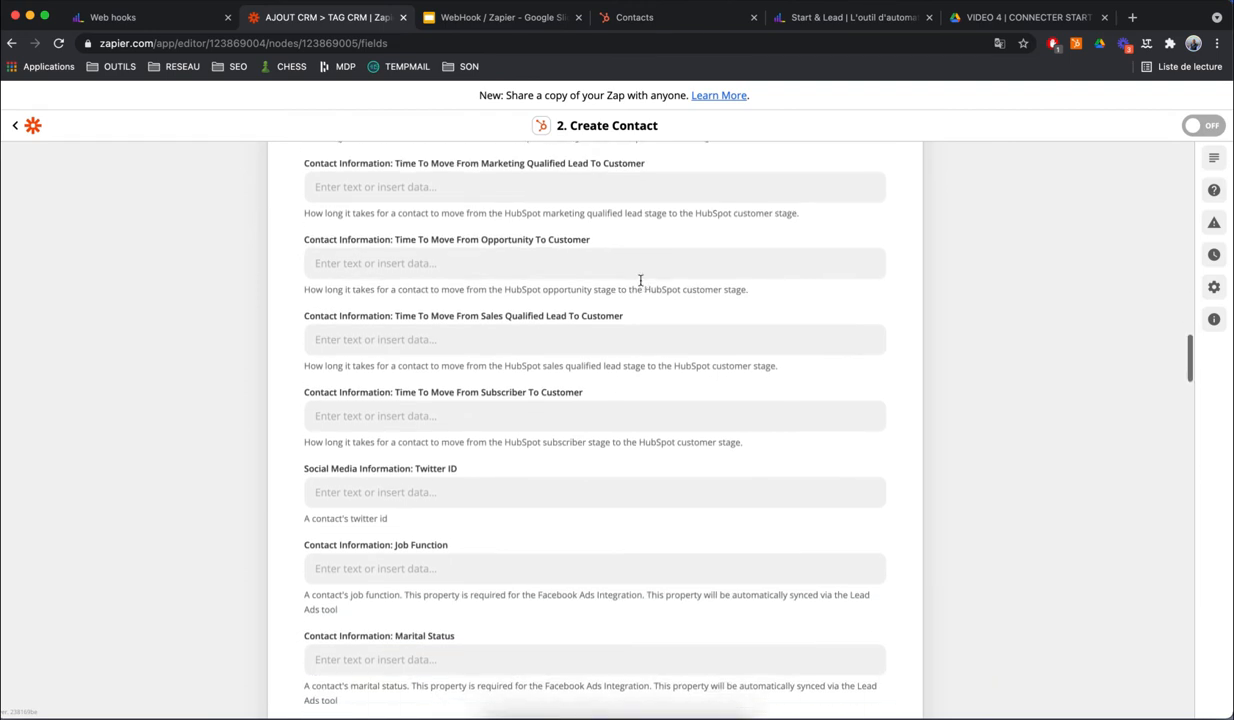
{"action": "scroll", "coordinate": [641, 286], "scroll_direction": "down", "scroll_amount": 1}
{"action": "scroll", "coordinate": [641, 286], "scroll_direction": "down", "scroll_amount": 1}
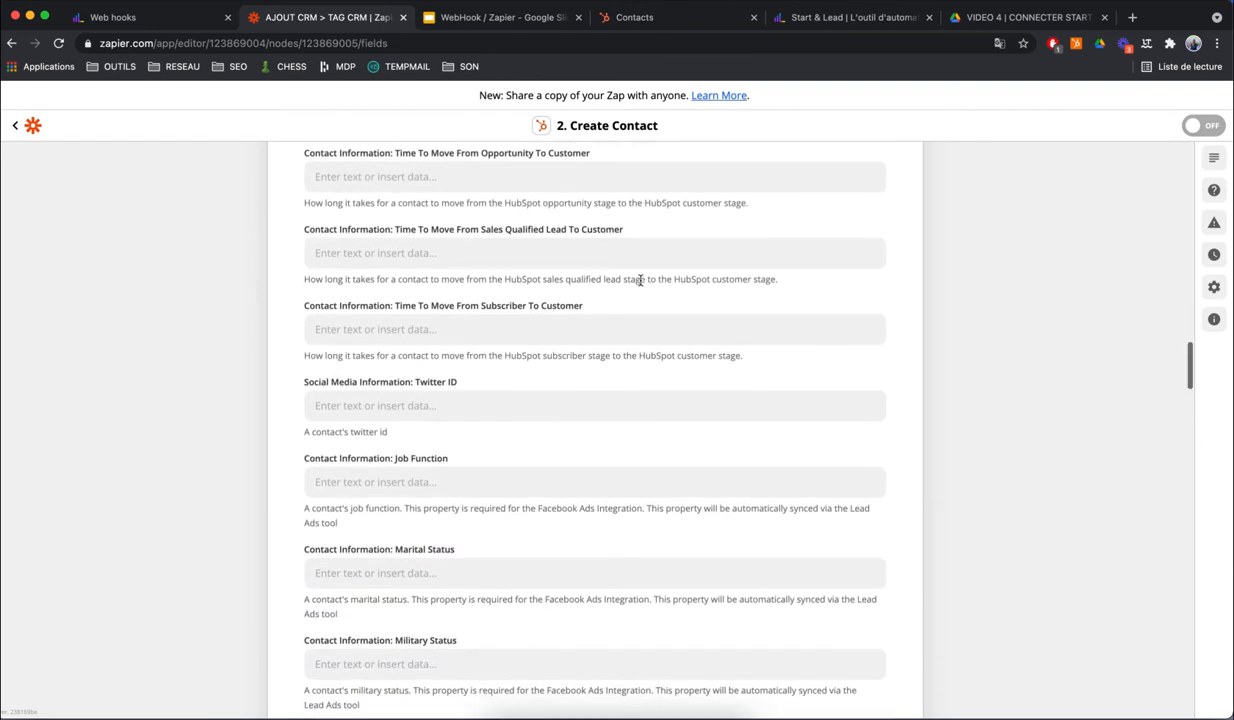
{"action": "scroll", "coordinate": [641, 286], "scroll_direction": "down", "scroll_amount": 1}
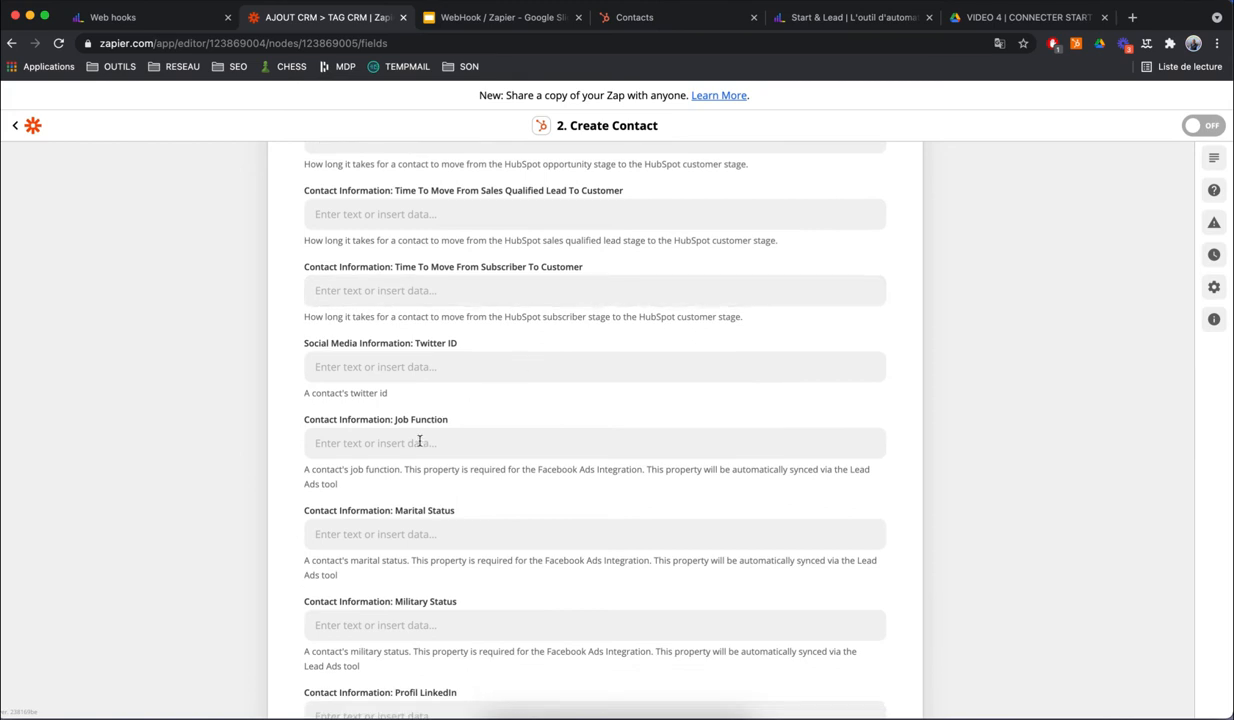
Step: Map the Job Function field to the webhook's Contact Job Title value, searching the insertable data for "job"
{"action": "left_click", "coordinate": [446, 414]}
{"action": "left_click", "coordinate": [438, 442]}
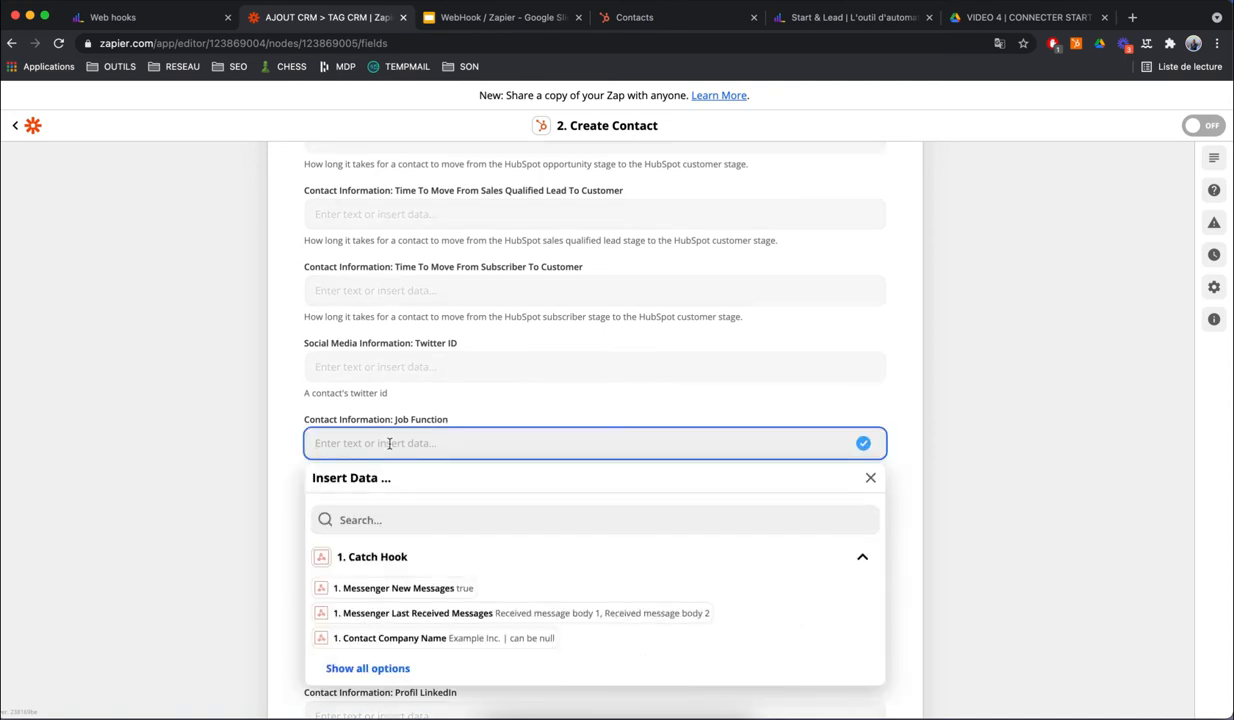
{"action": "left_click", "coordinate": [355, 522]}
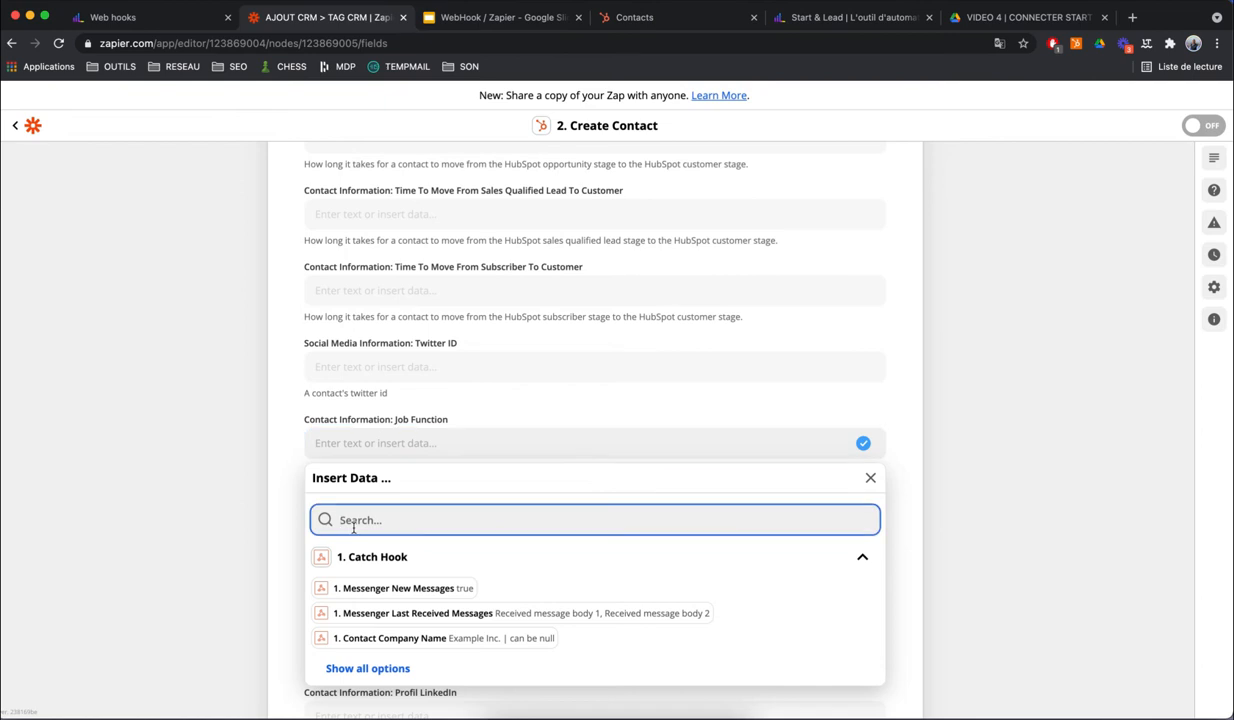
{"action": "type", "text": "job"}
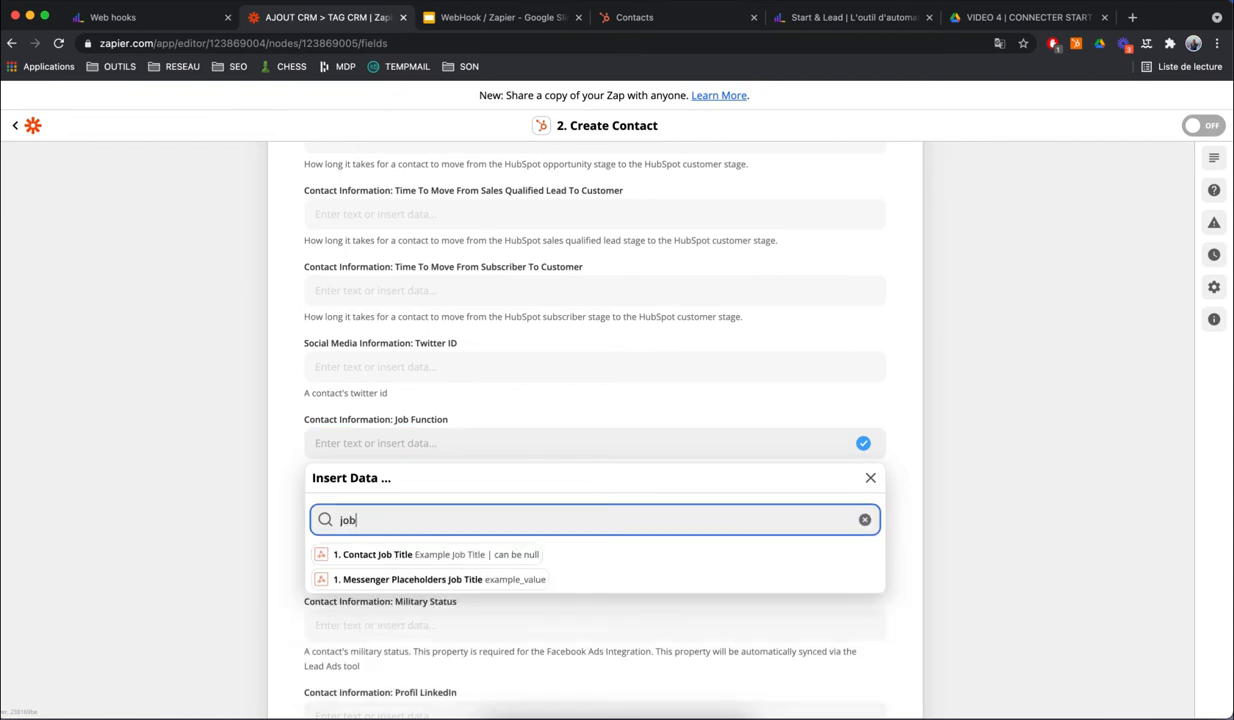
{"action": "left_click", "coordinate": [379, 556]}
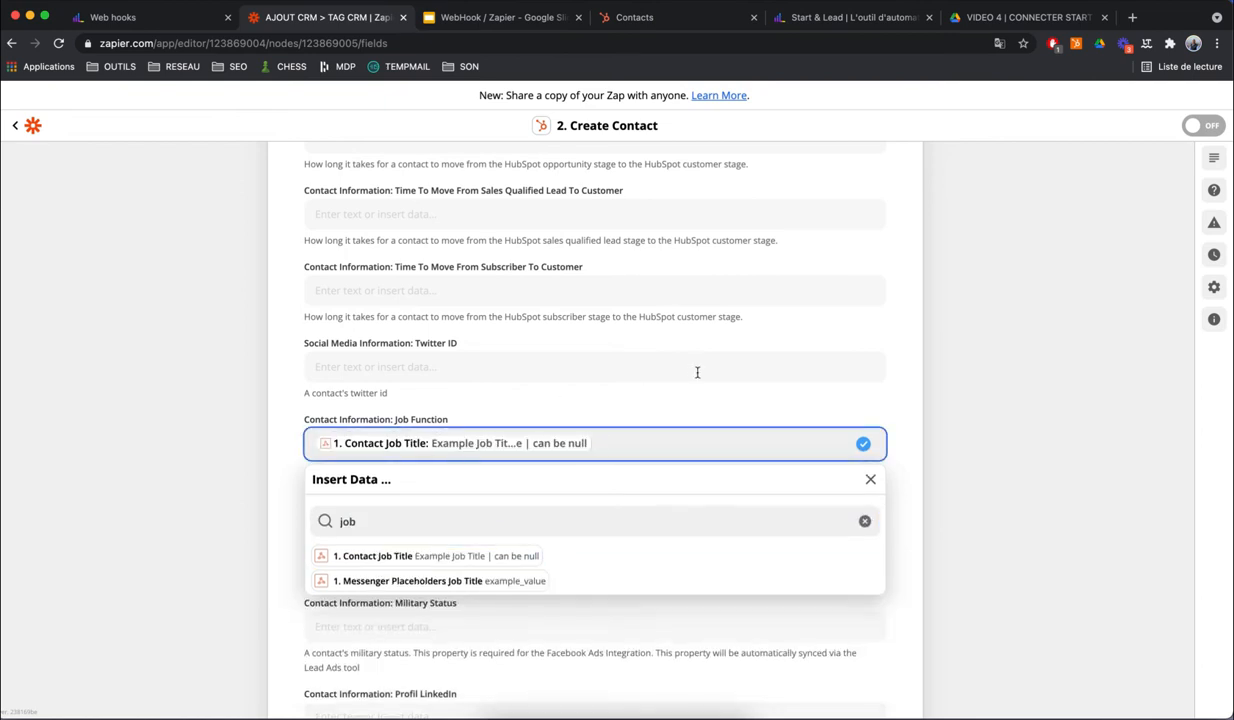
{"action": "left_click", "coordinate": [991, 410]}
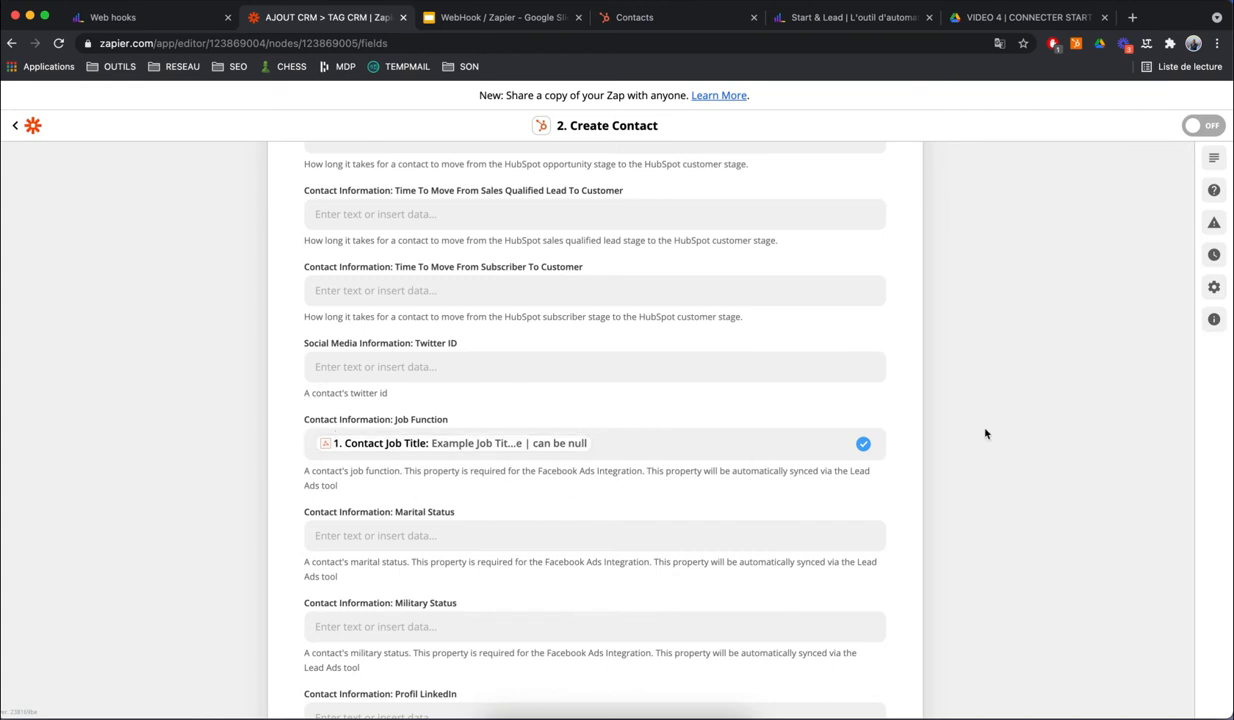
Step: Map the Profil LinkedIn field to Contact Profile Link Public Identifier, searching the webhook data for "linkedin"
{"action": "scroll", "coordinate": [1036, 428], "scroll_direction": "down", "scroll_amount": 5}
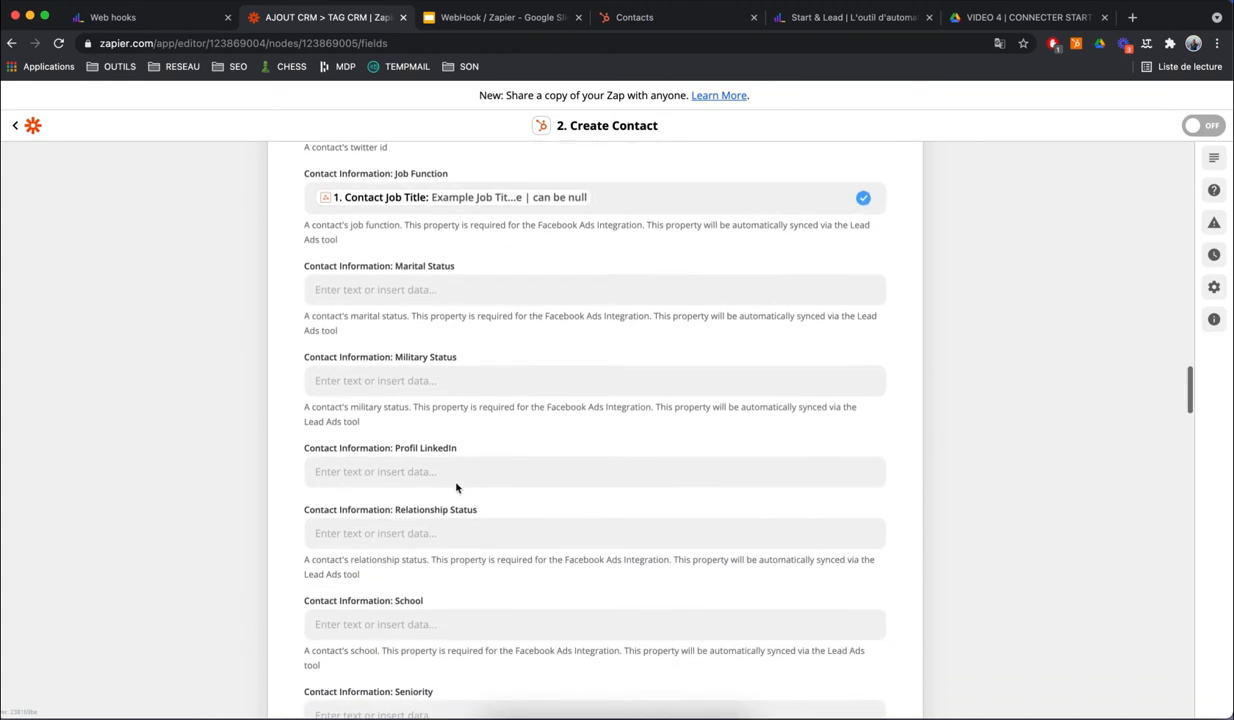
{"action": "left_click", "coordinate": [444, 476]}
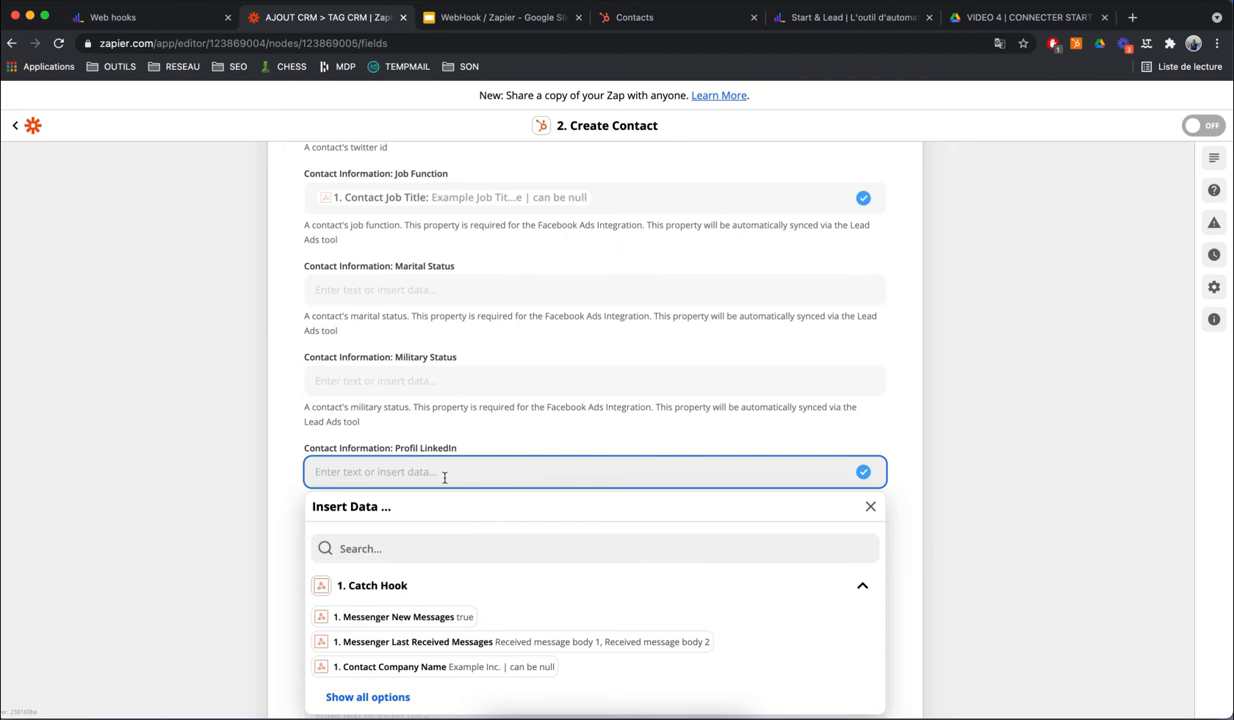
{"action": "left_click", "coordinate": [356, 549]}
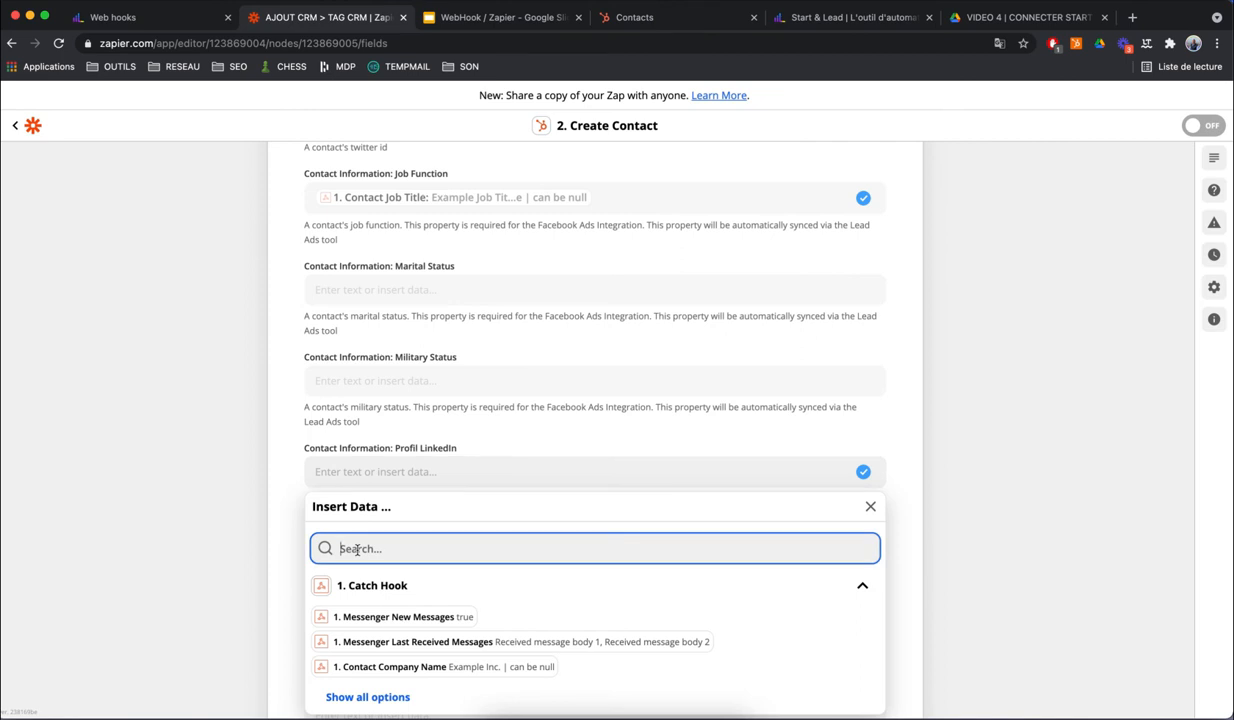
{"action": "type", "text": "l"}
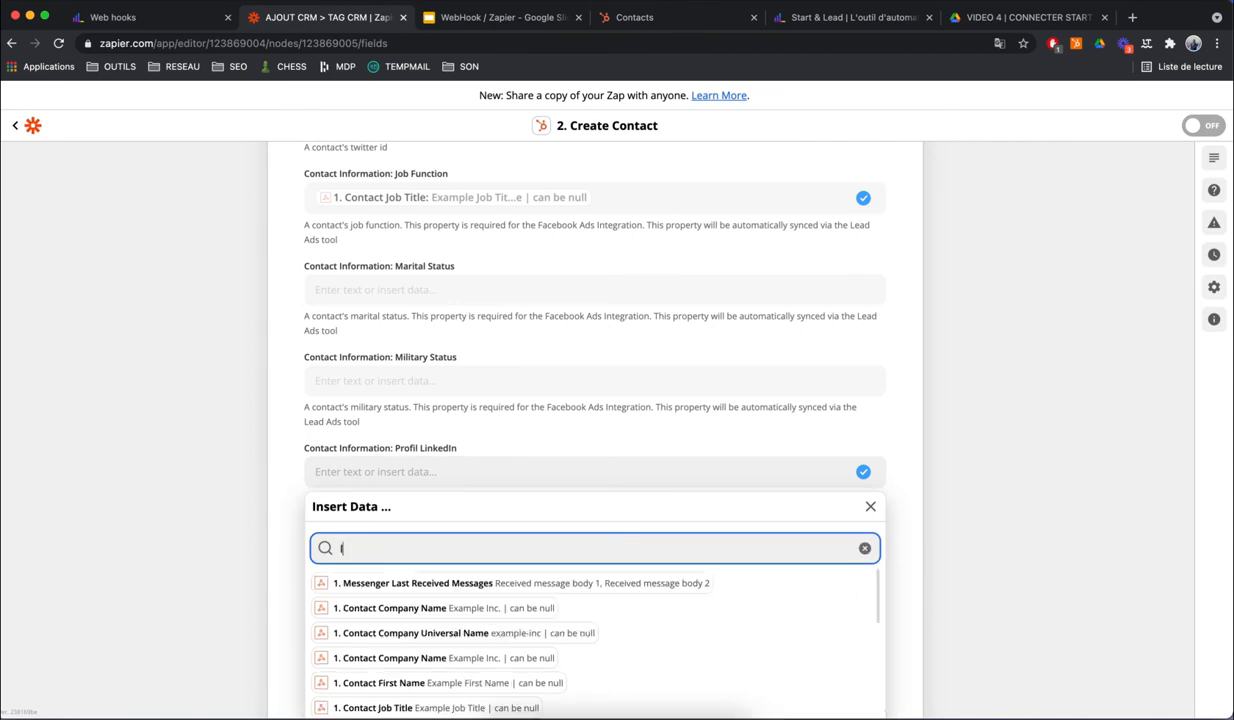
{"action": "type", "text": "inke"}
{"action": "key", "text": "BackSpace"}
{"action": "type", "text": "din"}
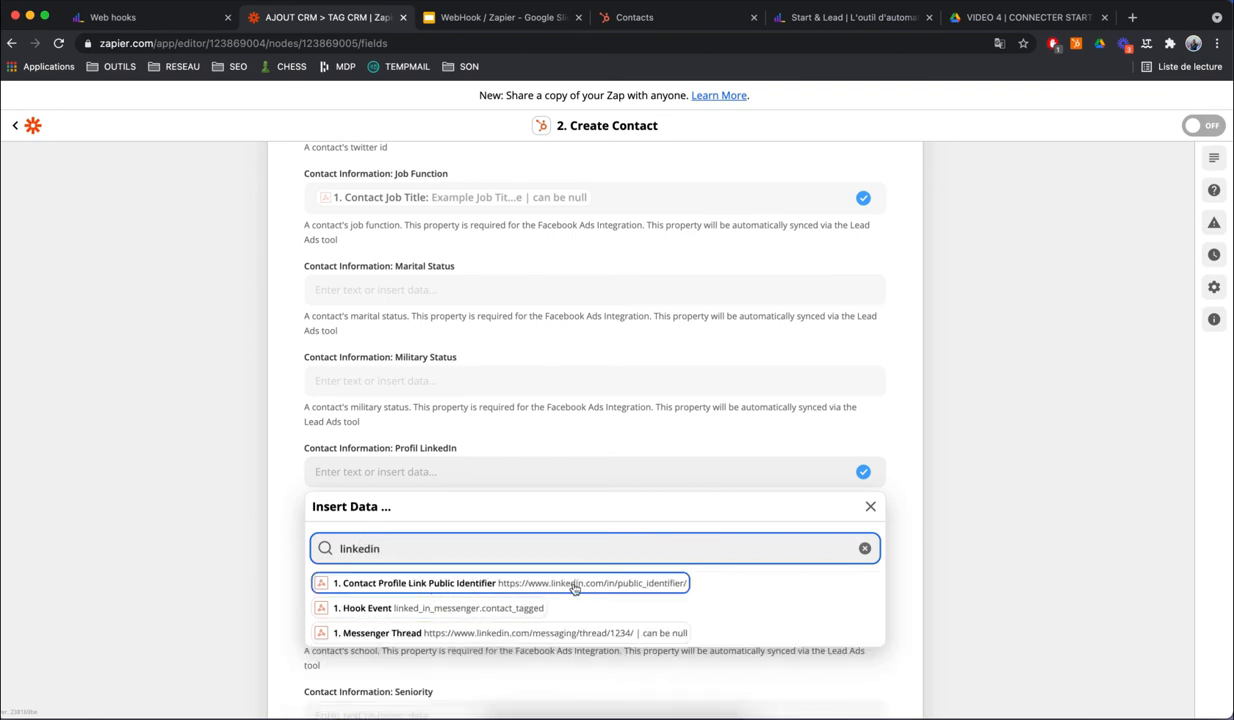
{"action": "left_click", "coordinate": [603, 588]}
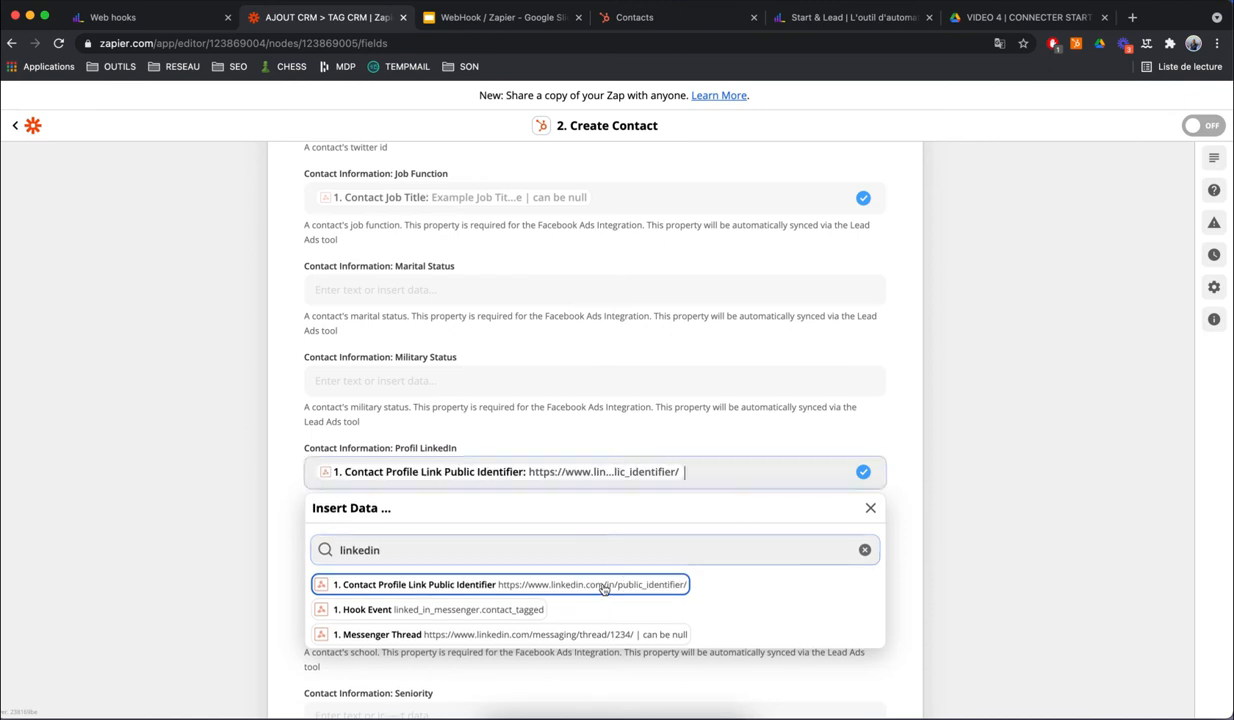
{"action": "left_click", "coordinate": [1002, 483]}
Step: Map the Téléphone 2 field to the webhook's Contact Phone value, searching the insertable data for "phone"
{"action": "scroll", "coordinate": [1010, 481], "scroll_direction": "down", "scroll_amount": 1}
{"action": "scroll", "coordinate": [1010, 481], "scroll_direction": "down", "scroll_amount": 7}
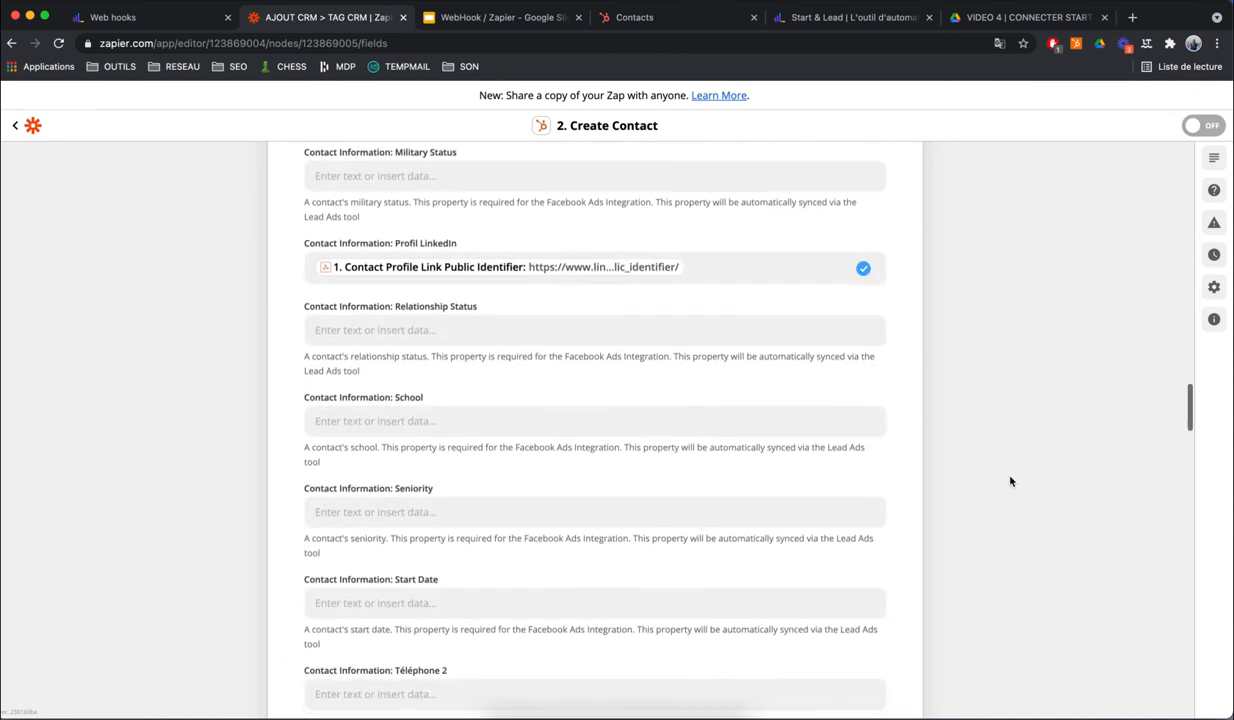
{"action": "scroll", "coordinate": [1010, 481], "scroll_direction": "down", "scroll_amount": 3}
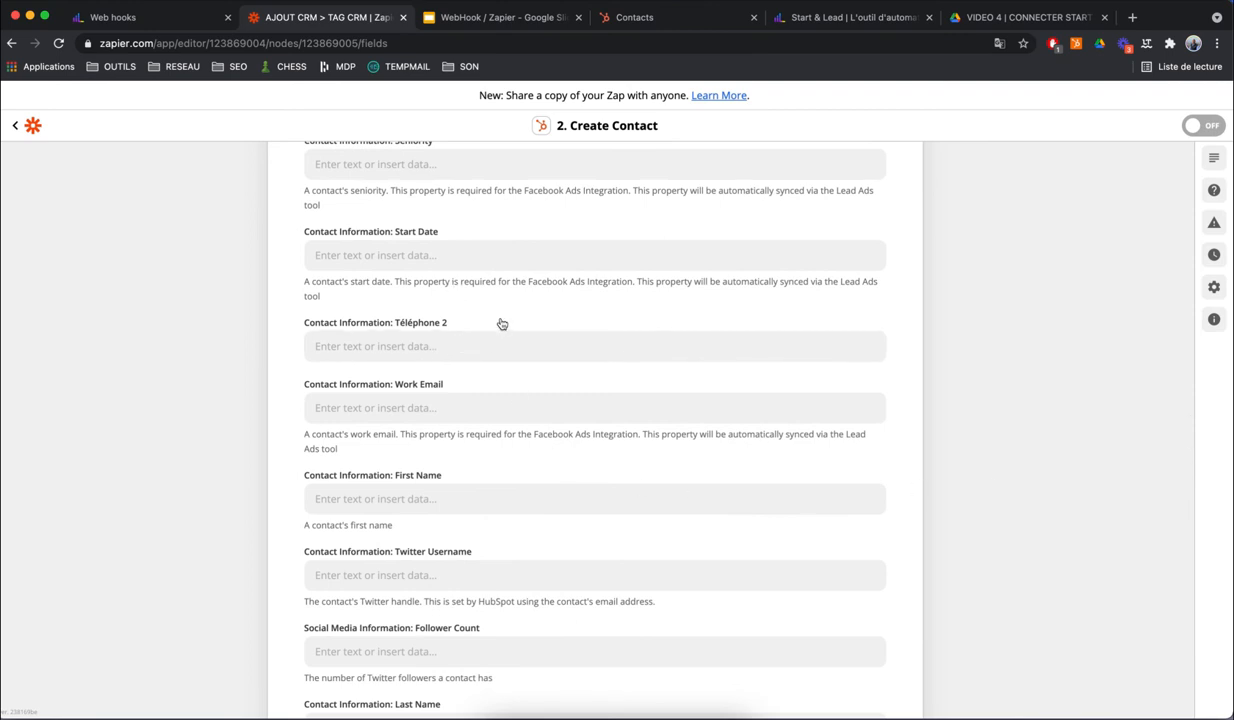
{"action": "left_click", "coordinate": [449, 347]}
{"action": "left_click", "coordinate": [362, 424]}
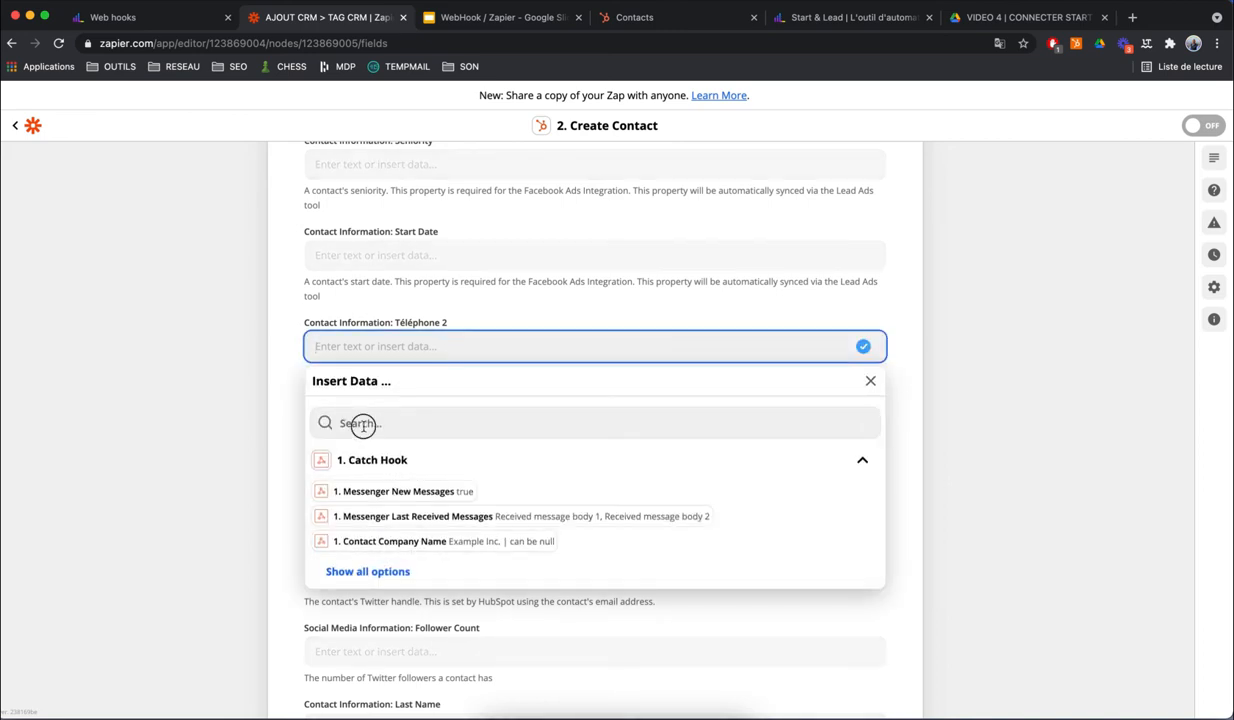
{"action": "type", "text": "phone"}
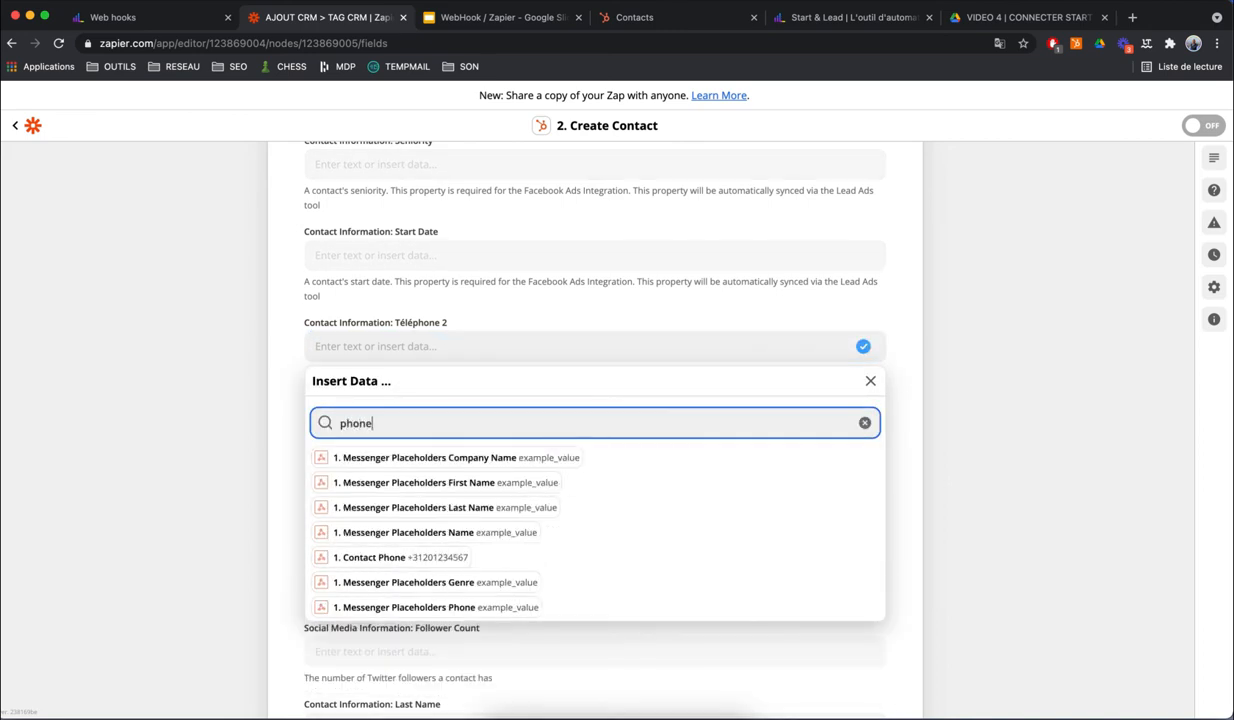
{"action": "left_click", "coordinate": [378, 557]}
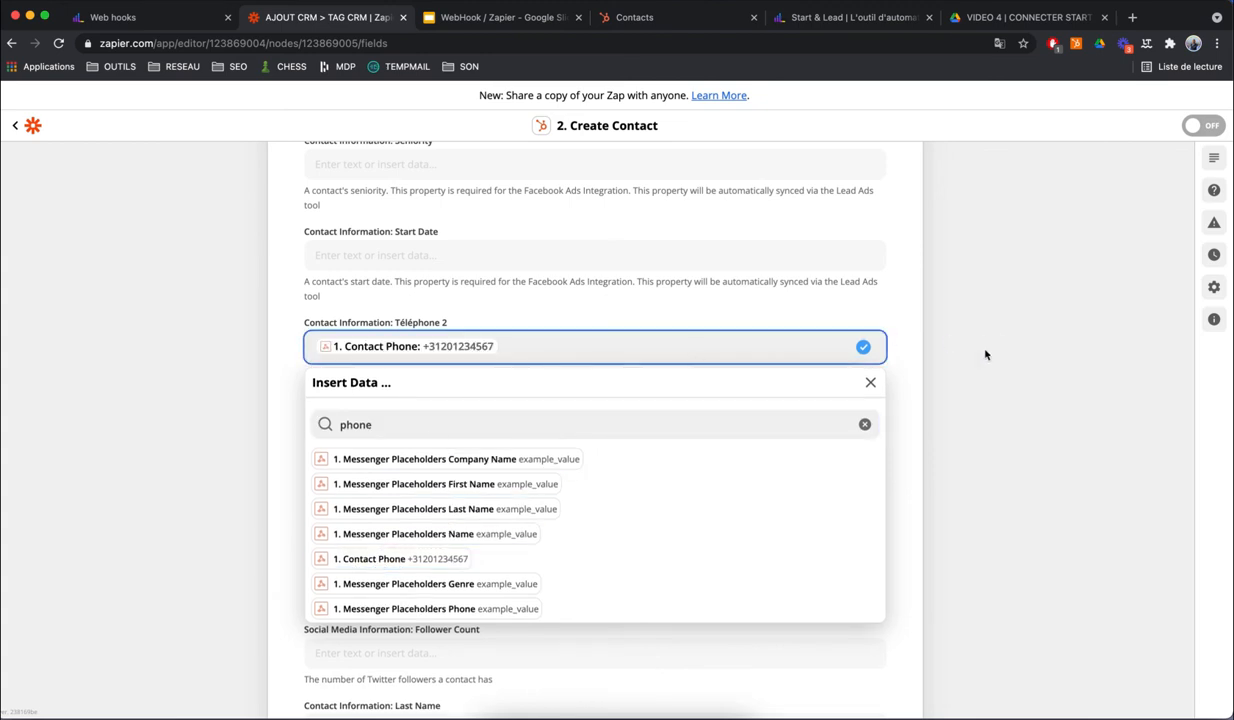
{"action": "left_click", "coordinate": [925, 355]}
Step: Map the Work Email field to the webhook's Contact Email value, searching the insertable data for "mail"
{"action": "left_click", "coordinate": [412, 406]}
{"action": "left_click", "coordinate": [400, 486]}
{"action": "type", "text": "mail"}
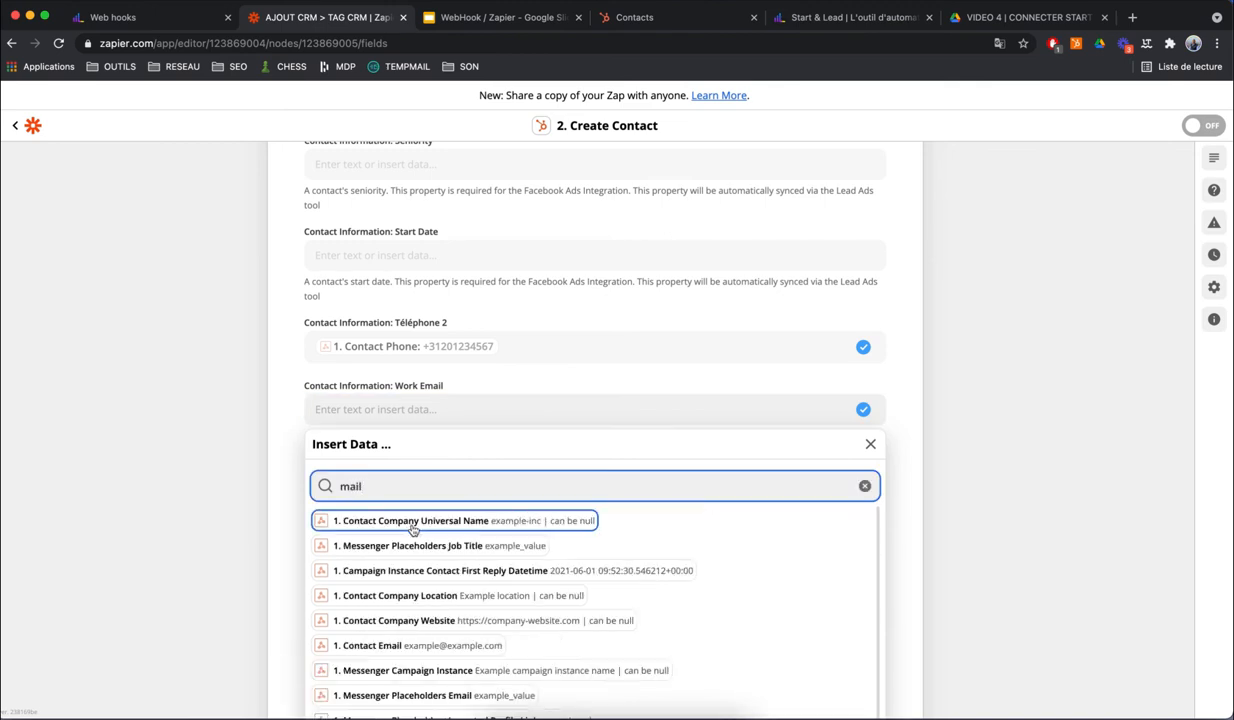
{"action": "left_click", "coordinate": [405, 647]}
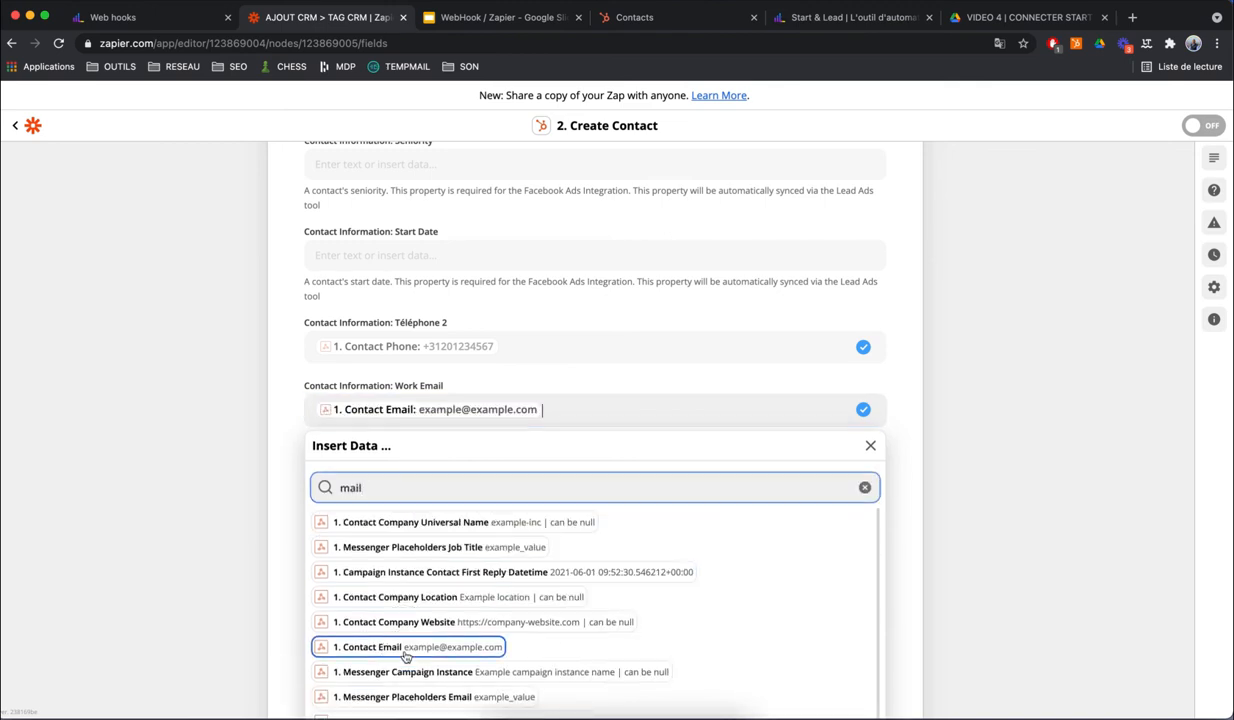
{"action": "left_click", "coordinate": [249, 608]}
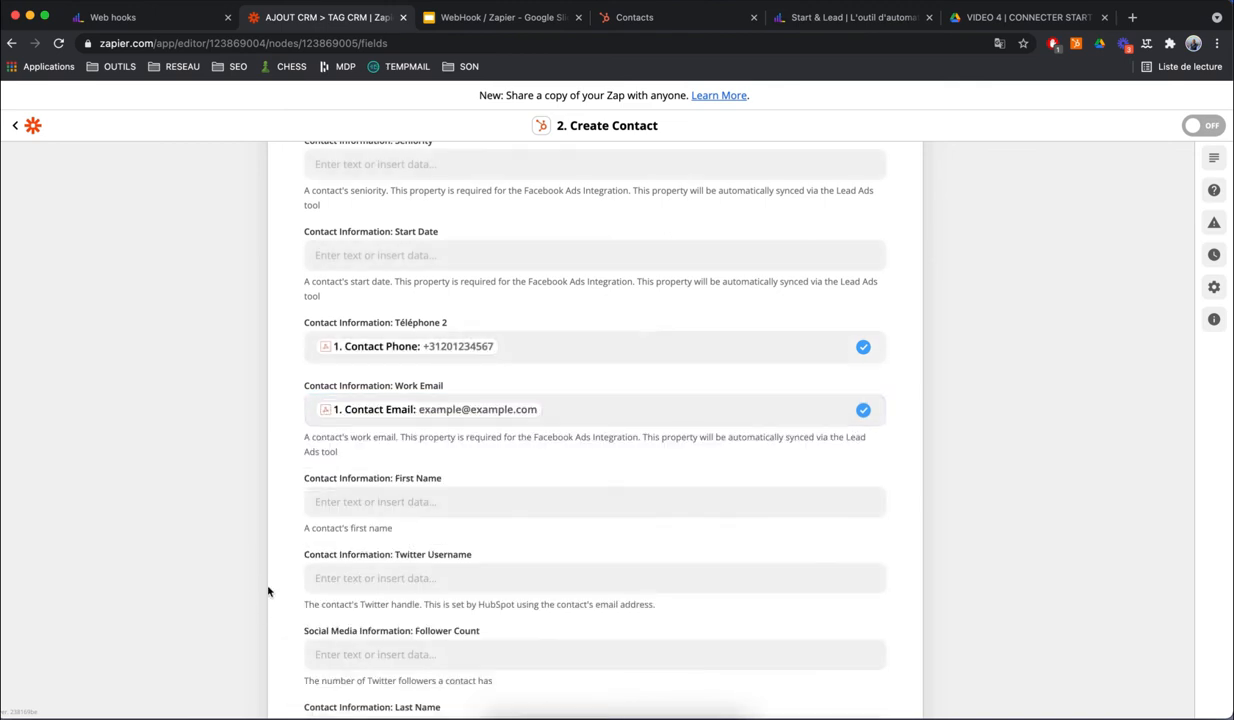
Step: Map the First Name field to the webhook's Contact First Name value, searching the insertable data for "first"
{"action": "left_click", "coordinate": [365, 504]}
{"action": "left_click", "coordinate": [350, 577]}
{"action": "type", "text": "first"}
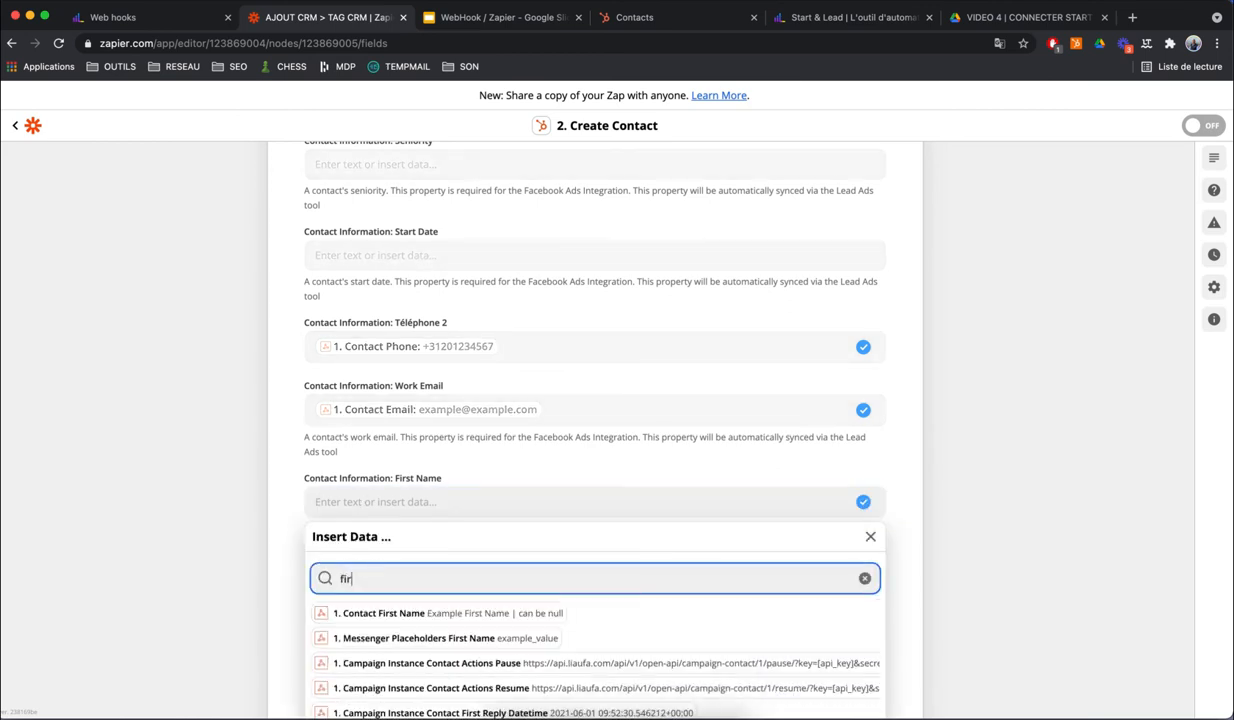
{"action": "left_click", "coordinate": [390, 612]}
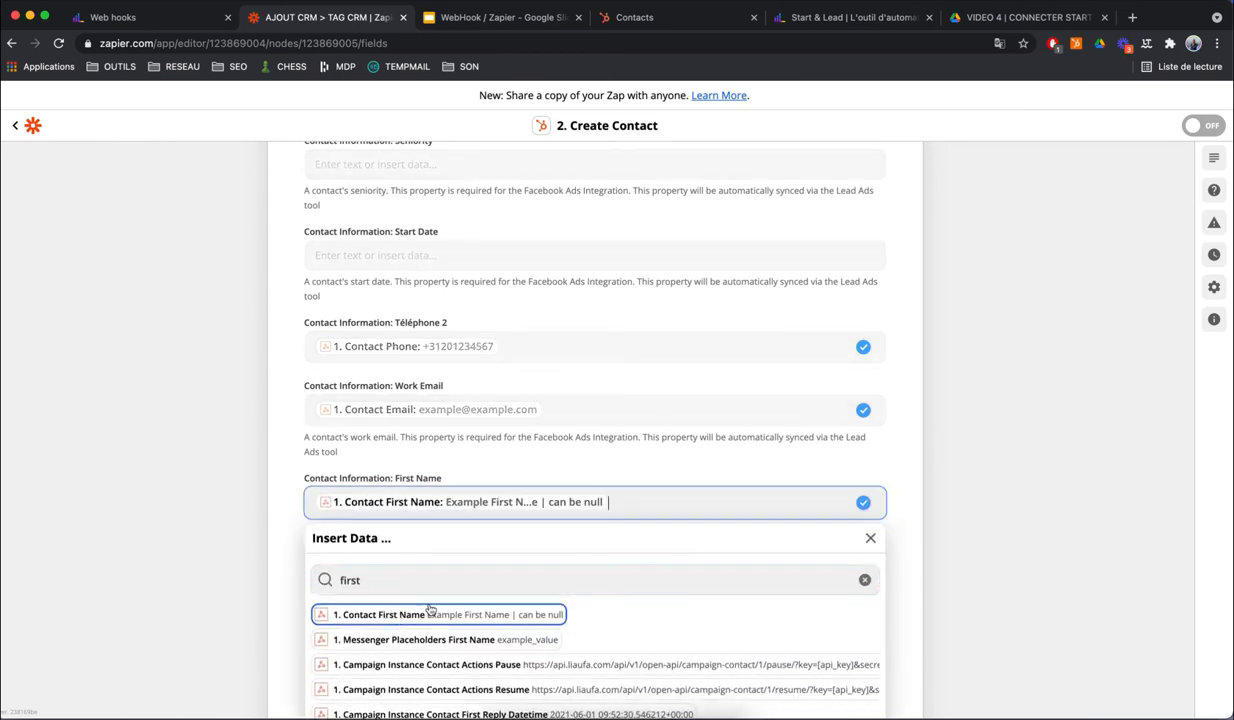
{"action": "left_click", "coordinate": [1085, 419]}
Step: Map the Last Name field to the webhook's Contact Last Name value, searching the insertable data for "Last"
{"action": "scroll", "coordinate": [1084, 422], "scroll_direction": "down", "scroll_amount": 2}
{"action": "scroll", "coordinate": [1085, 422], "scroll_direction": "down", "scroll_amount": 3}
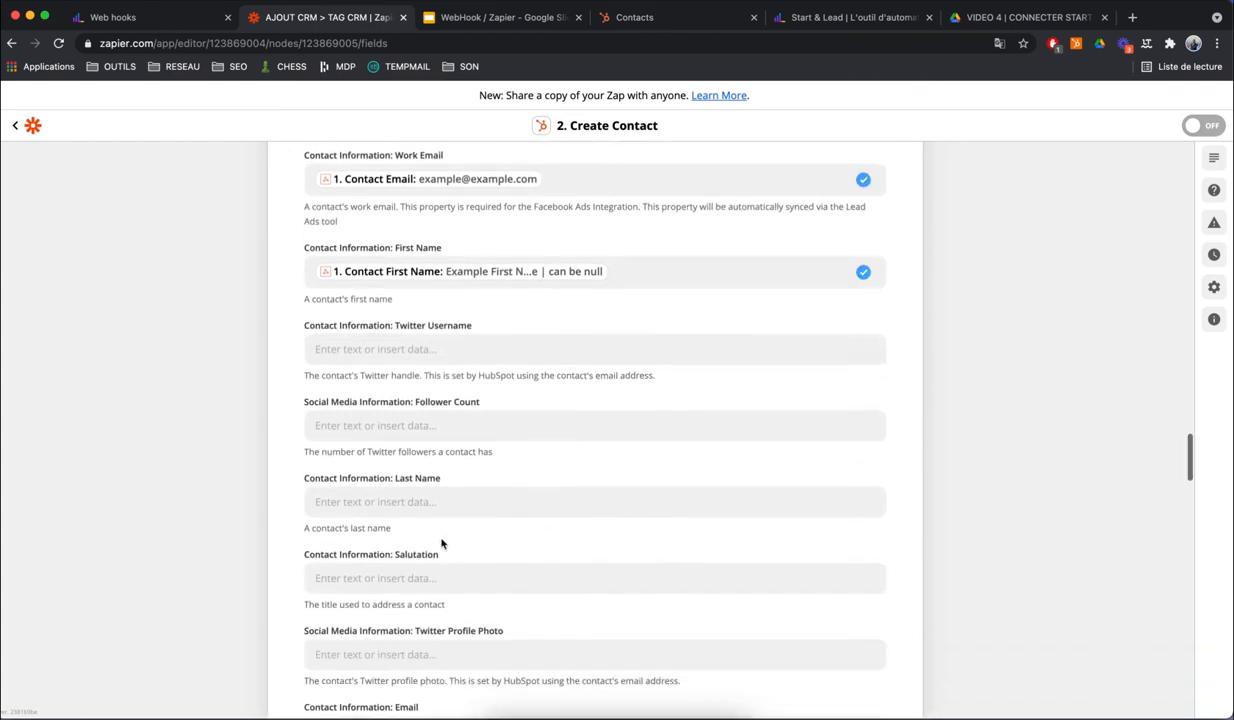
{"action": "left_click", "coordinate": [408, 503]}
{"action": "left_click", "coordinate": [374, 580]}
{"action": "type", "text": "Ls"}
{"action": "key", "text": "BackSpace"}
{"action": "type", "text": "ast"}
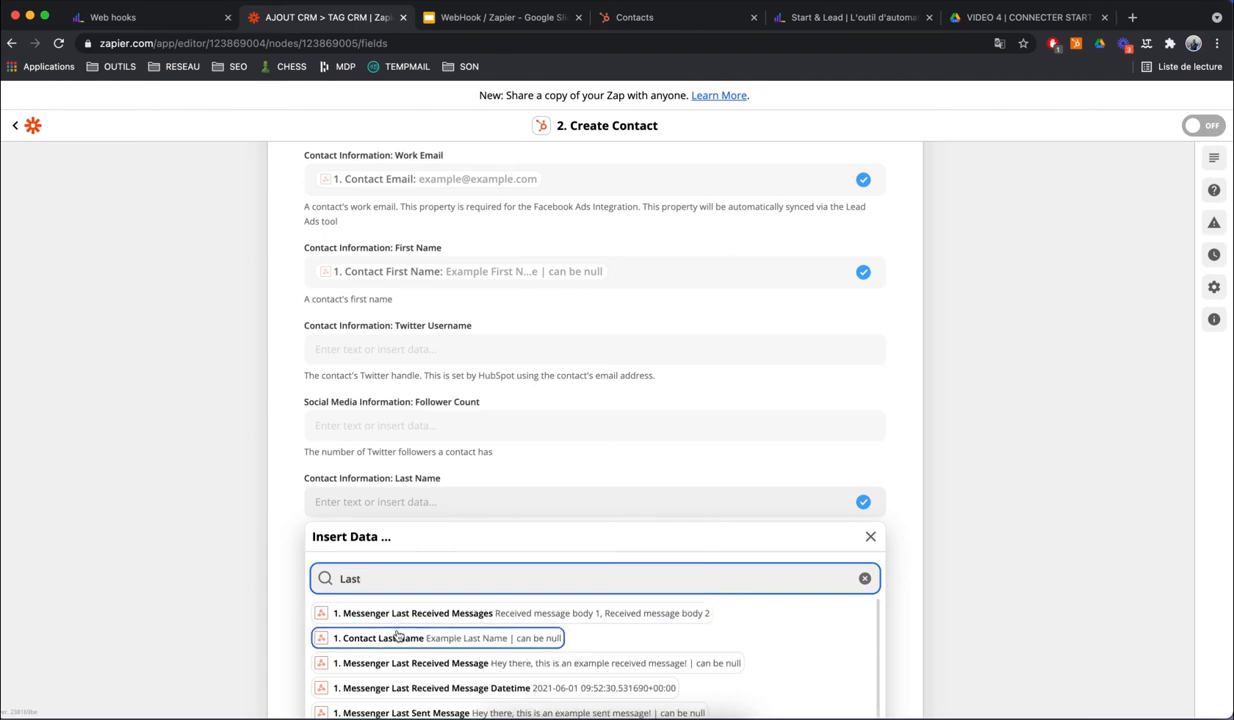
{"action": "left_click", "coordinate": [397, 635]}
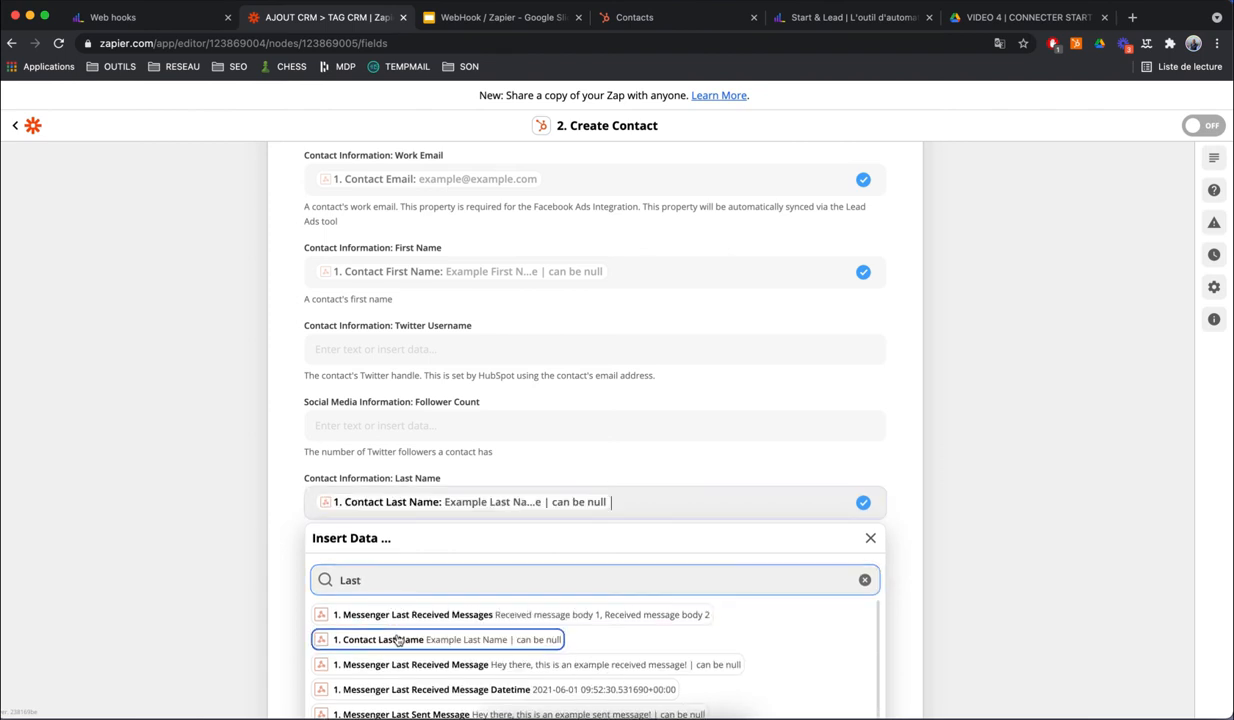
{"action": "left_click", "coordinate": [989, 412]}
Step: Map the Contact Information Email field to the webhook's Contact Email value, searching the insertable data for "mail"
{"action": "scroll", "coordinate": [989, 414], "scroll_direction": "down", "scroll_amount": 3}
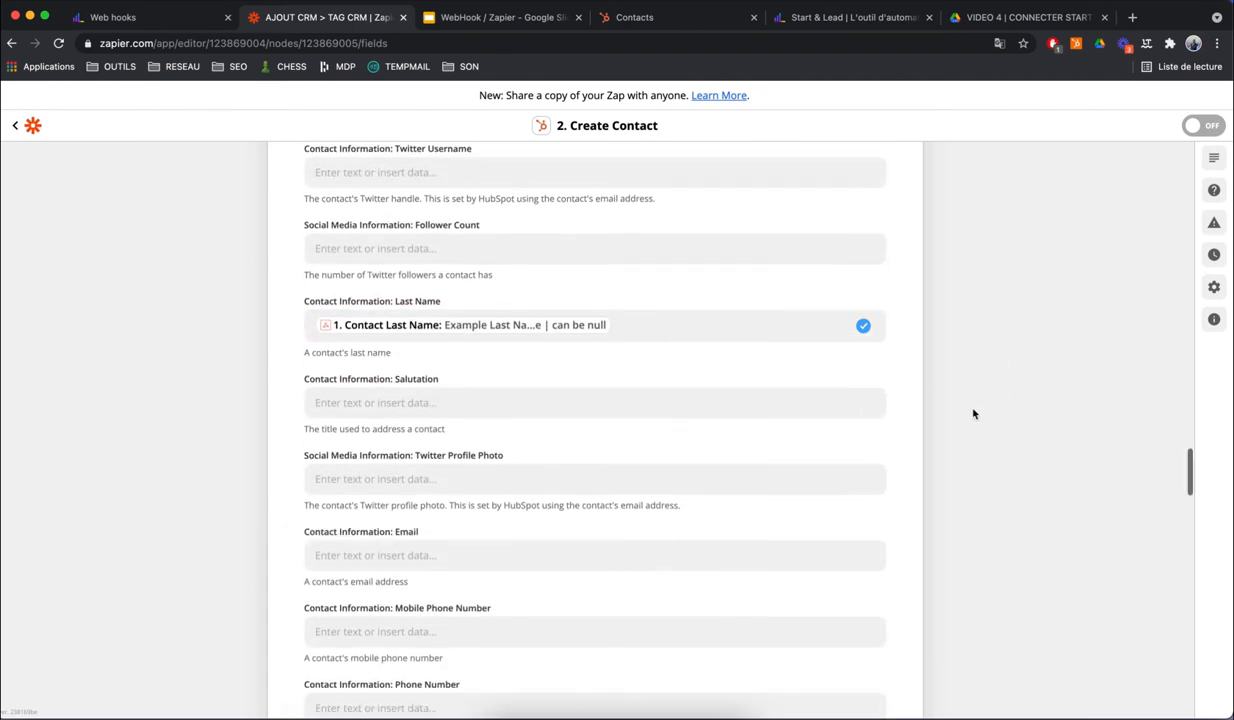
{"action": "left_click", "coordinate": [390, 555]}
{"action": "left_click", "coordinate": [345, 628]}
{"action": "type", "text": "mail"}
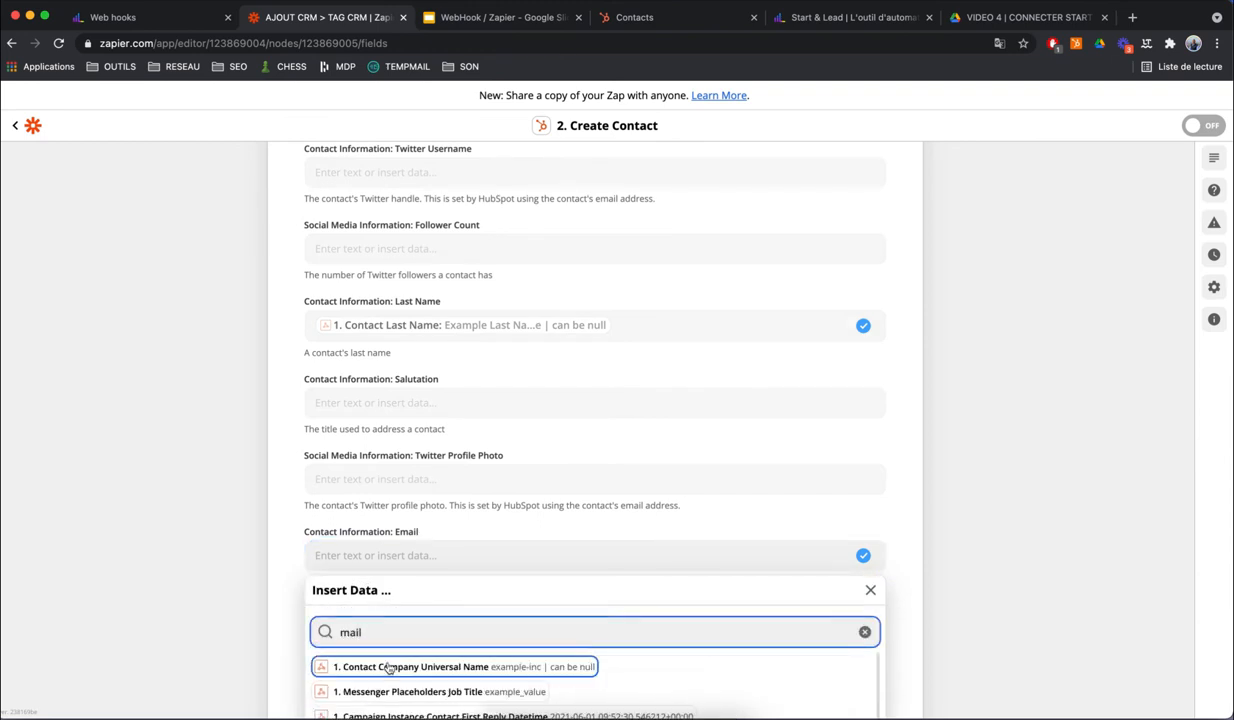
{"action": "scroll", "coordinate": [983, 554], "scroll_direction": "down", "scroll_amount": 3}
{"action": "left_click", "coordinate": [365, 616]}
{"action": "left_click", "coordinate": [1147, 303]}
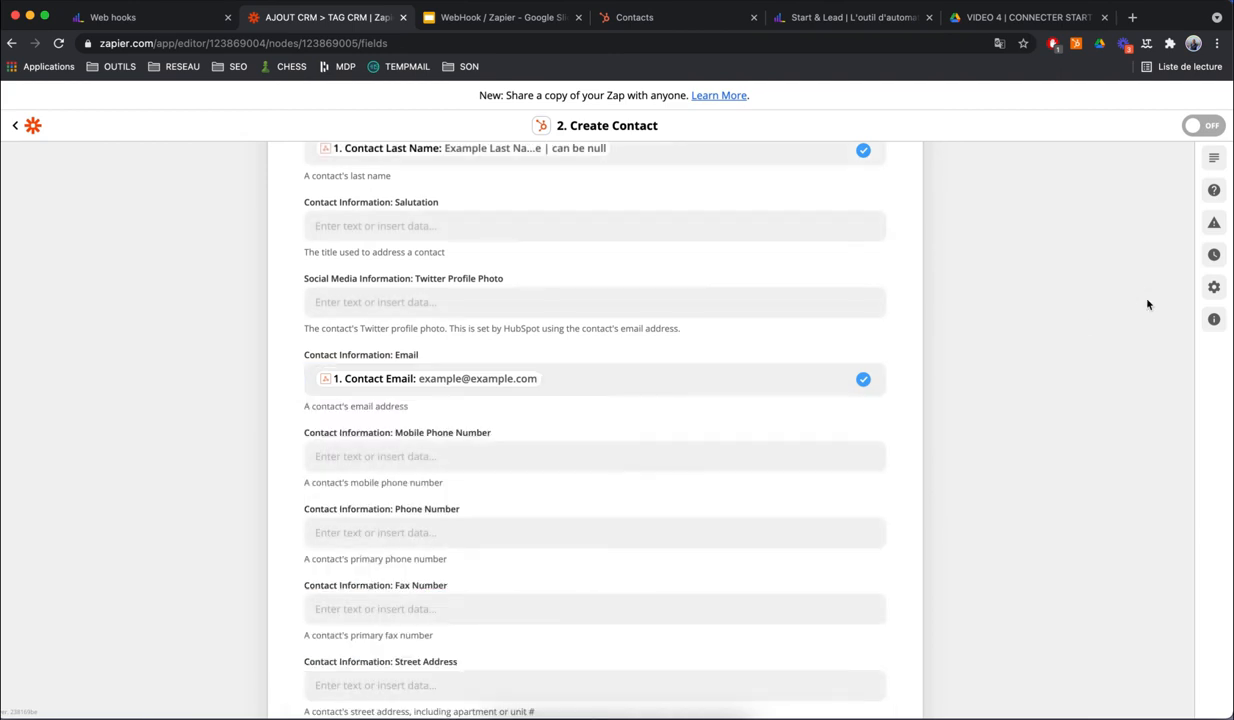
Step: Map the Phone Number field to the webhook's Contact Phone value, searching the insertable data for "phone"
{"action": "left_click", "coordinate": [414, 528]}
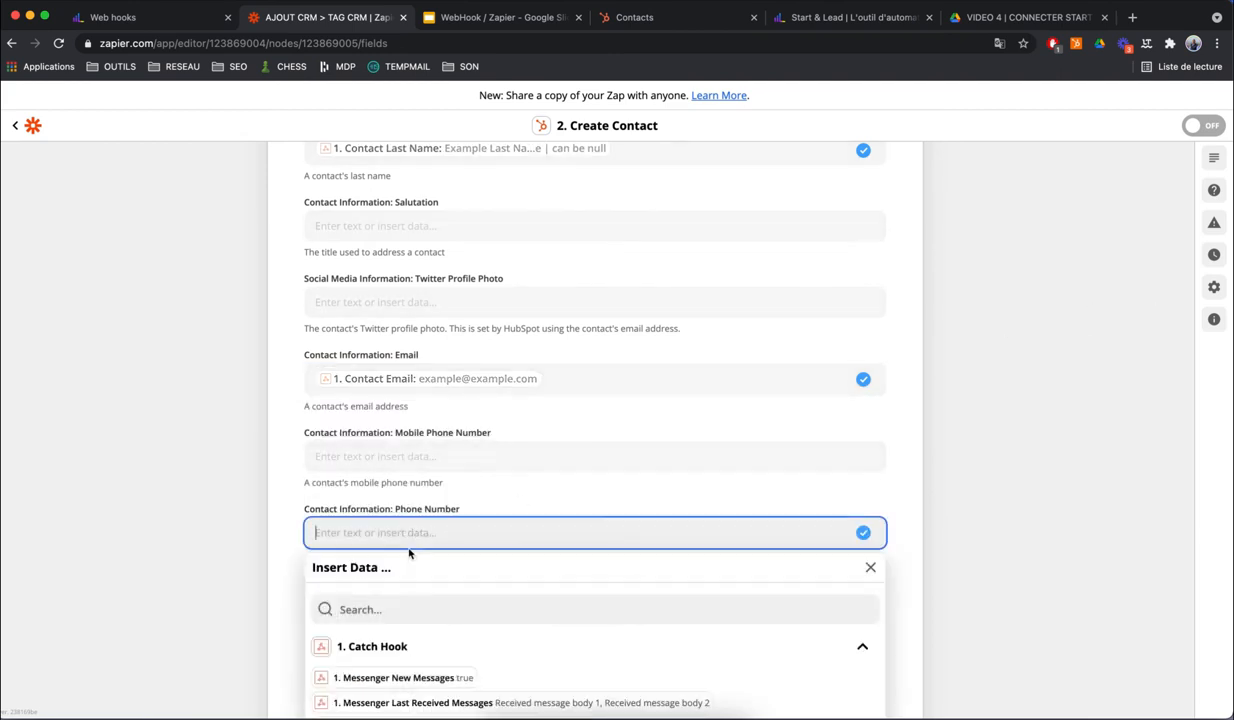
{"action": "left_click", "coordinate": [354, 606]}
{"action": "type", "text": "phone"}
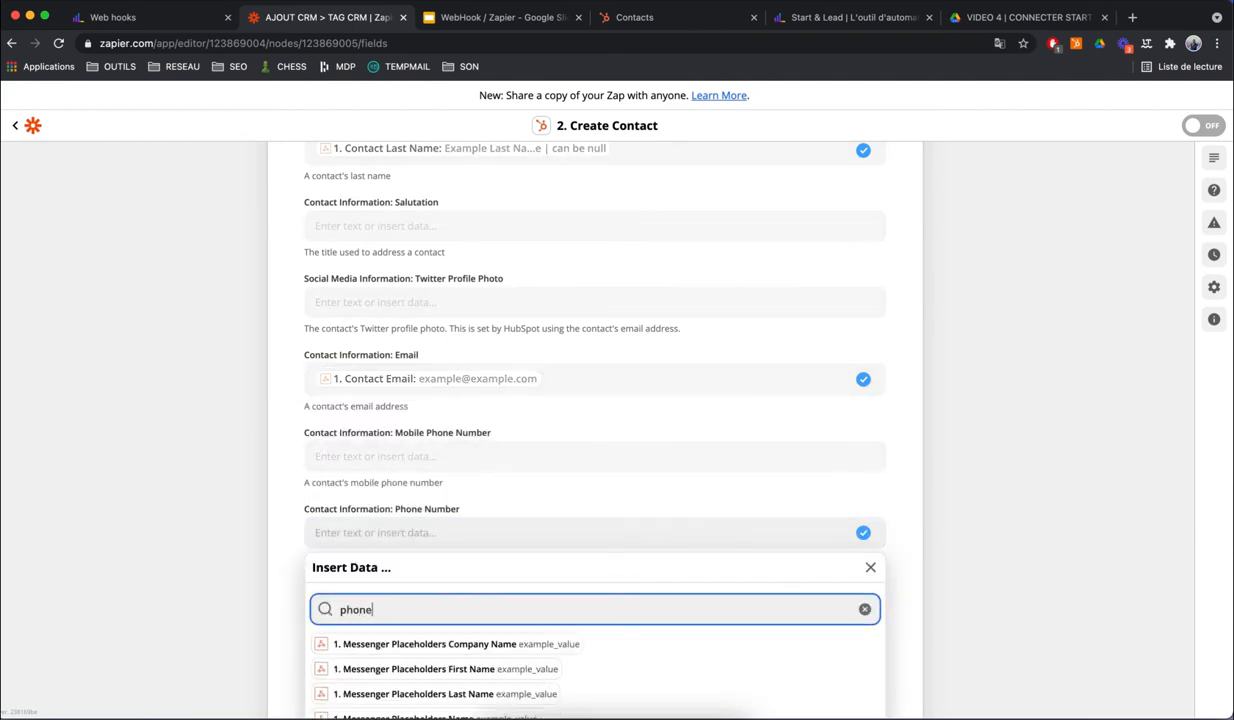
{"action": "scroll", "coordinate": [415, 650], "scroll_direction": "down", "scroll_amount": 2}
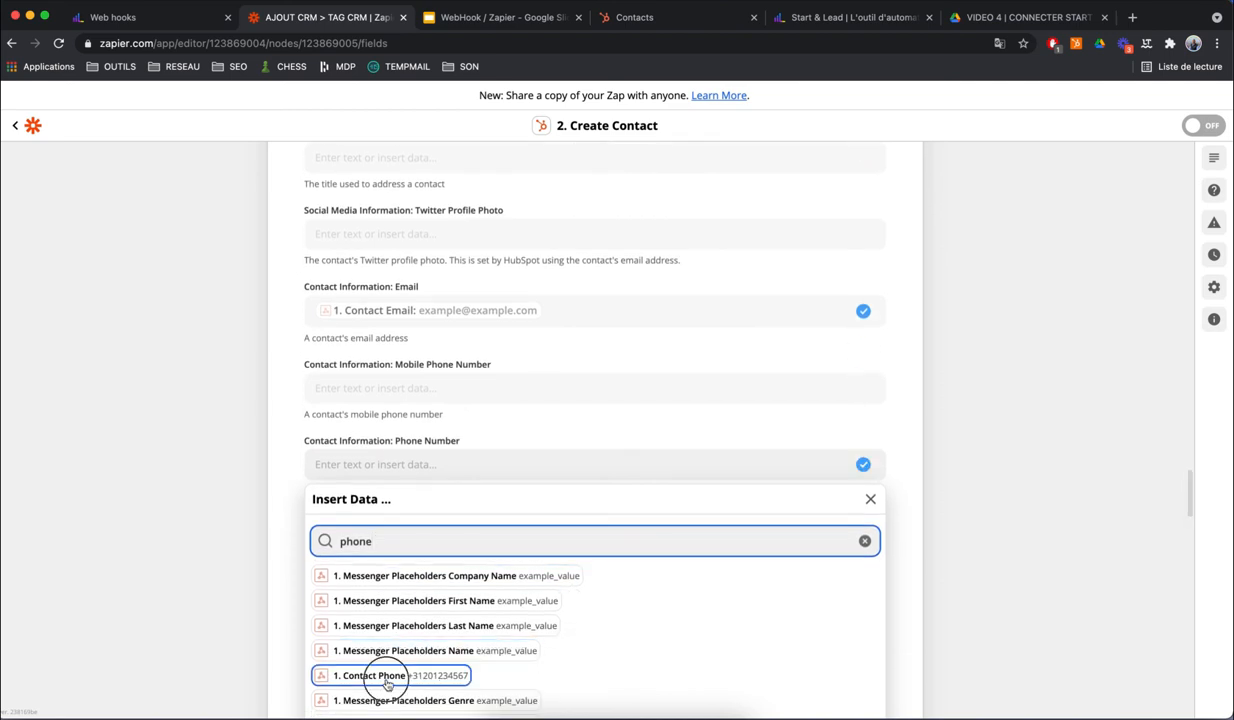
{"action": "left_click", "coordinate": [380, 676]}
{"action": "left_click", "coordinate": [992, 392]}
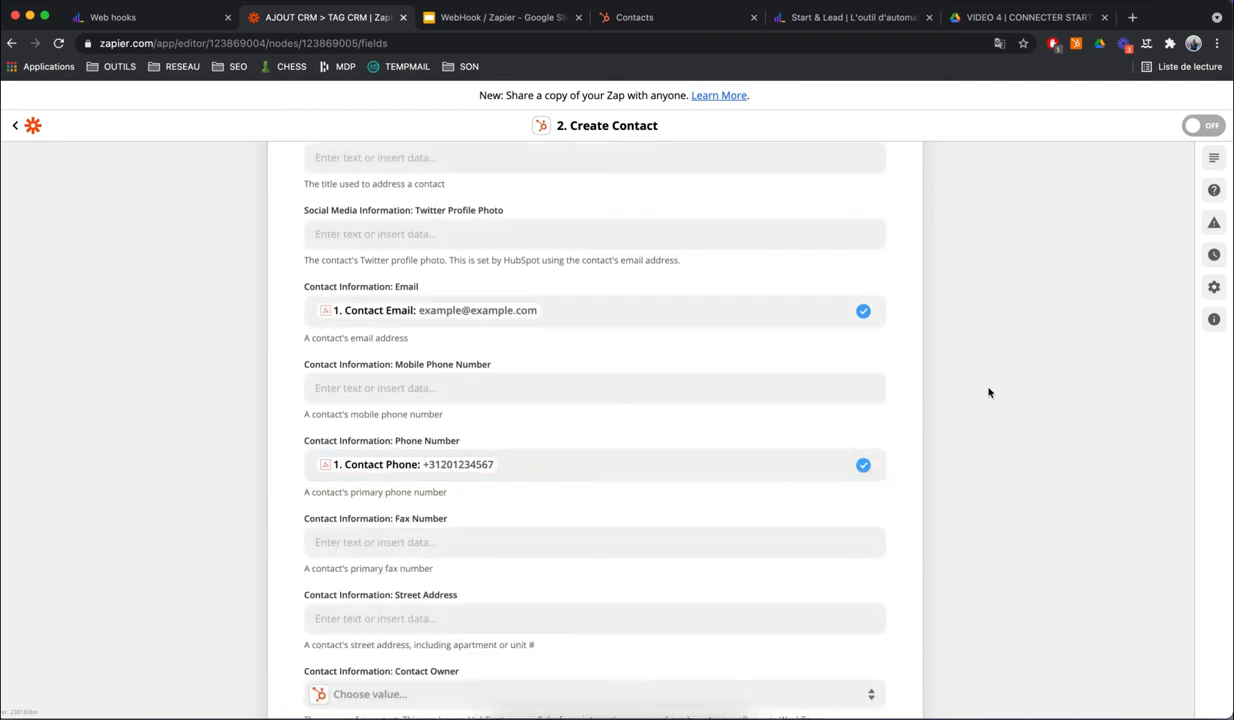
Step: Set the Contact Owner field to the third HubSpot user in the owner choices
{"action": "scroll", "coordinate": [988, 392], "scroll_direction": "down", "scroll_amount": 6}
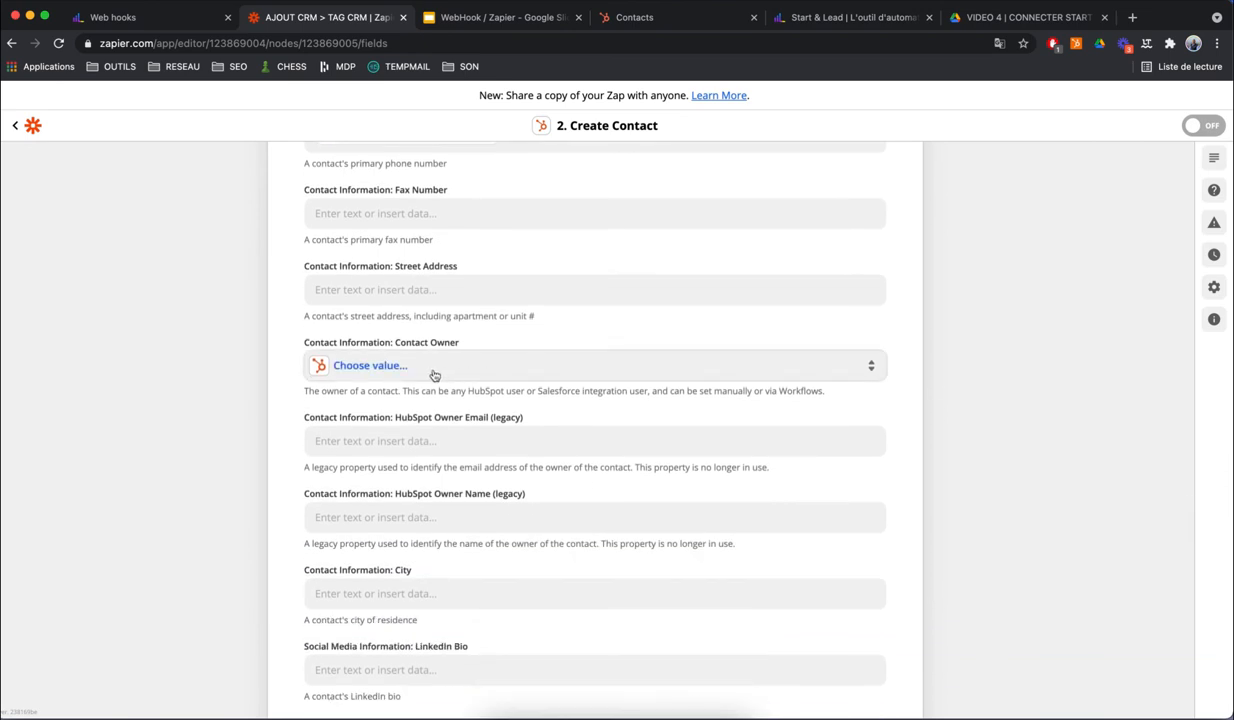
{"action": "left_click", "coordinate": [434, 374]}
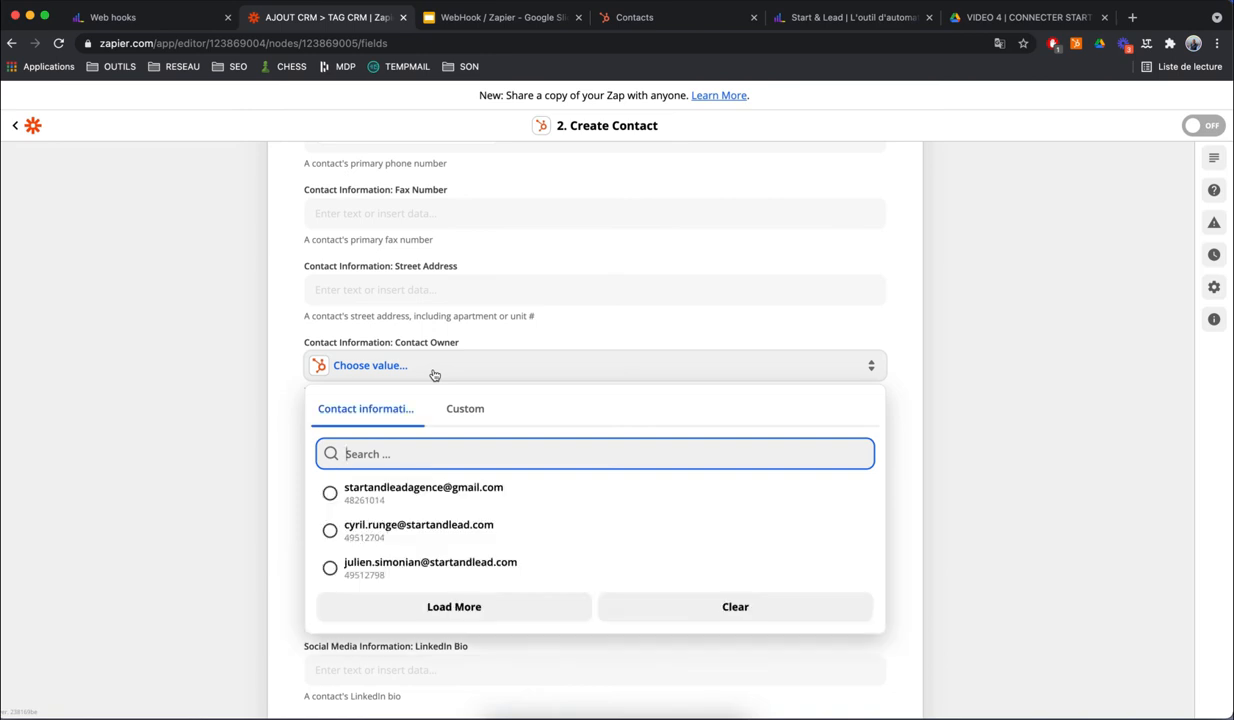
{"action": "left_click", "coordinate": [331, 567]}
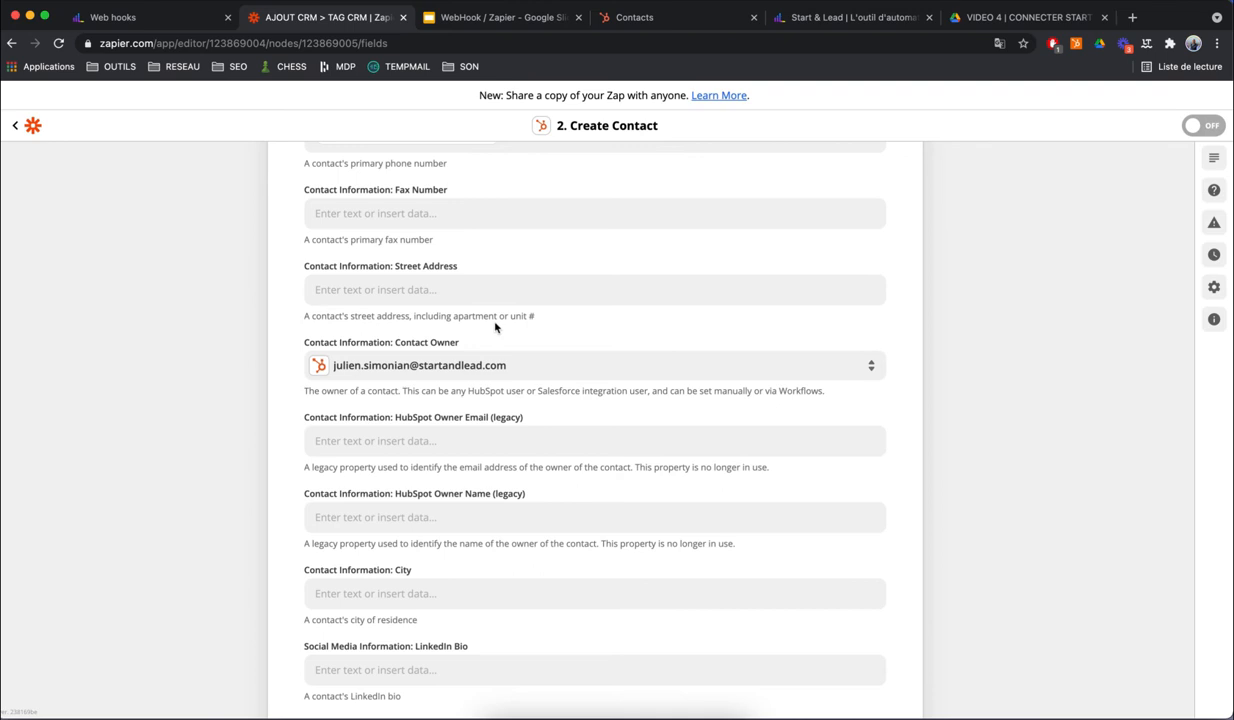
Step: Leave the remaining HubSpot contact fields empty and continue from the action setup to the test stage
{"action": "scroll", "coordinate": [983, 248], "scroll_direction": "down", "scroll_amount": 2}
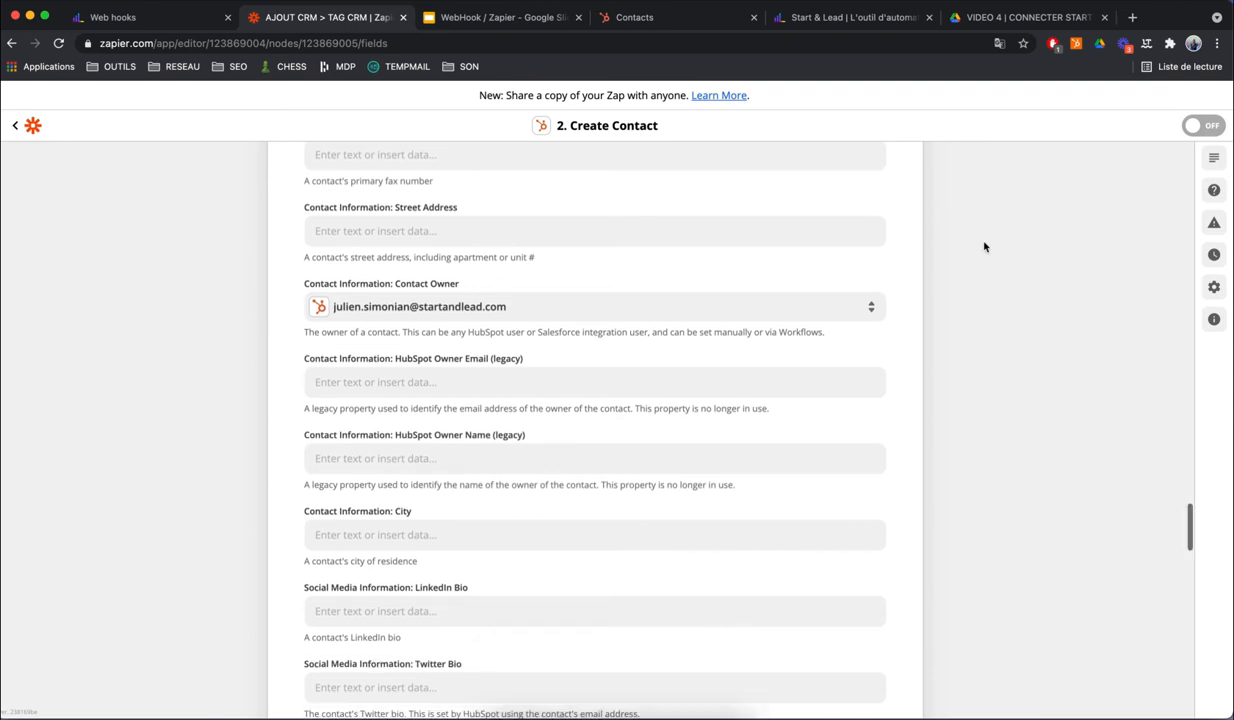
{"action": "scroll", "coordinate": [983, 248], "scroll_direction": "down", "scroll_amount": 5}
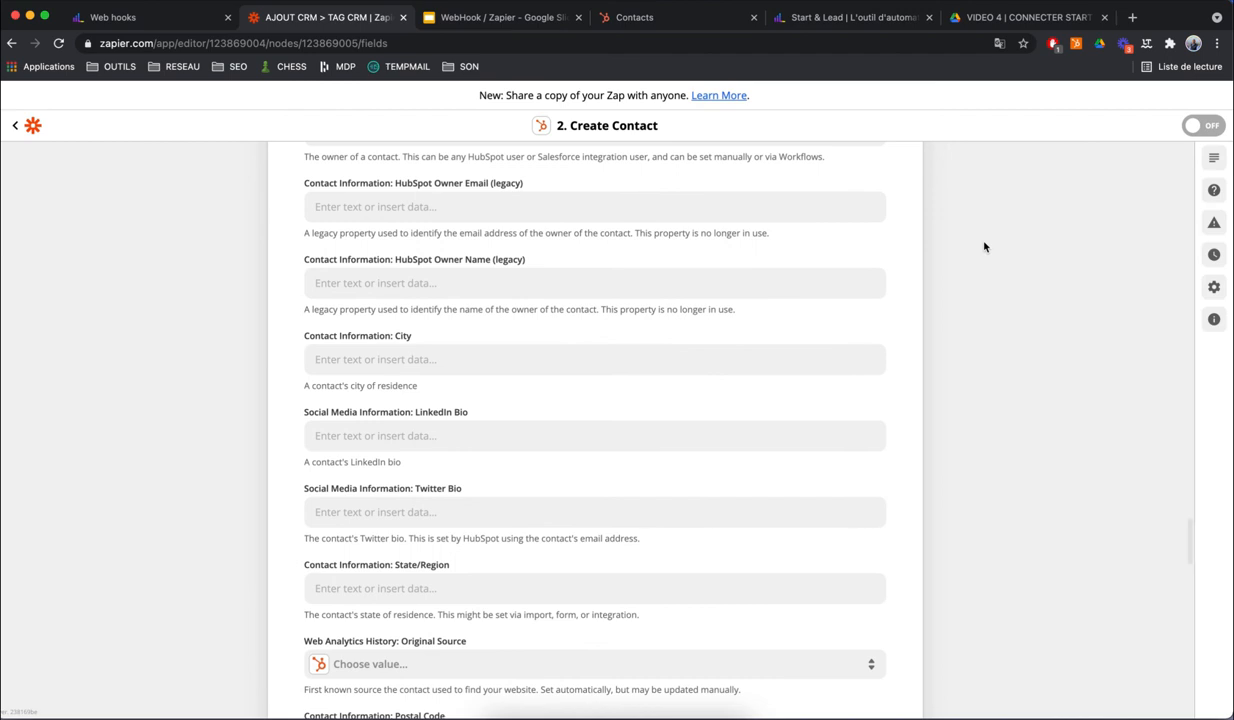
{"action": "scroll", "coordinate": [983, 247], "scroll_direction": "down", "scroll_amount": 3}
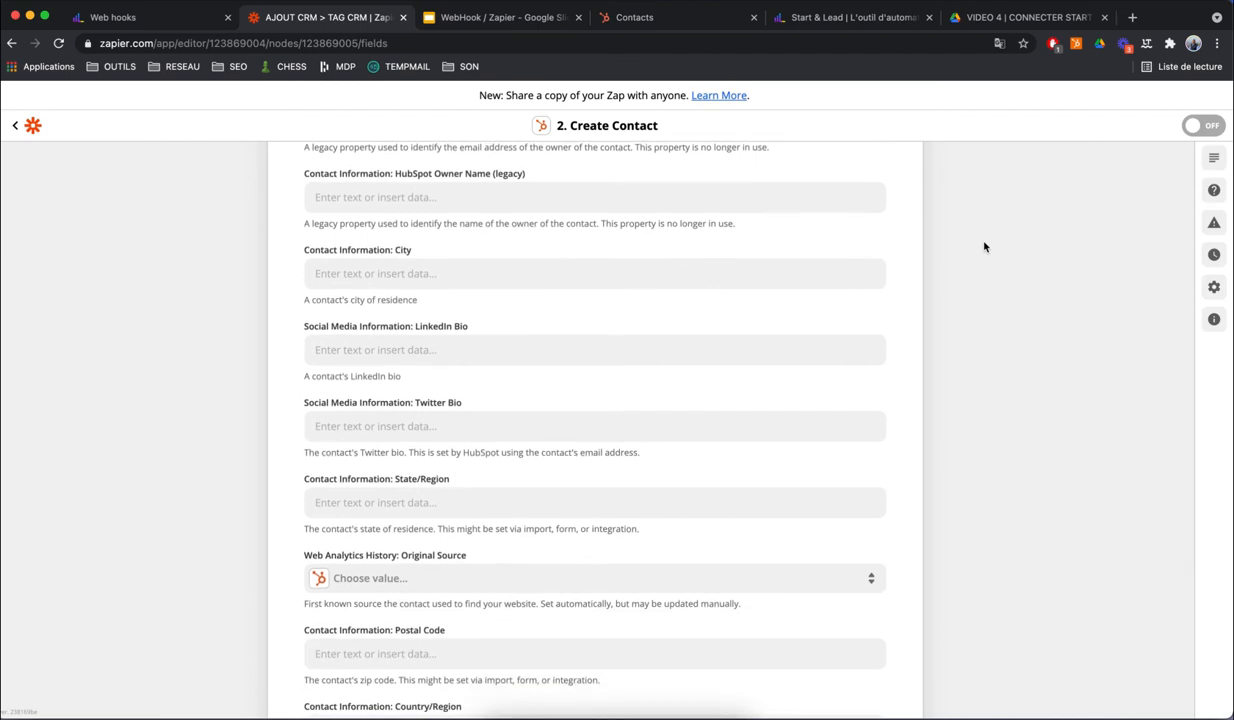
{"action": "scroll", "coordinate": [983, 247], "scroll_direction": "down", "scroll_amount": 15}
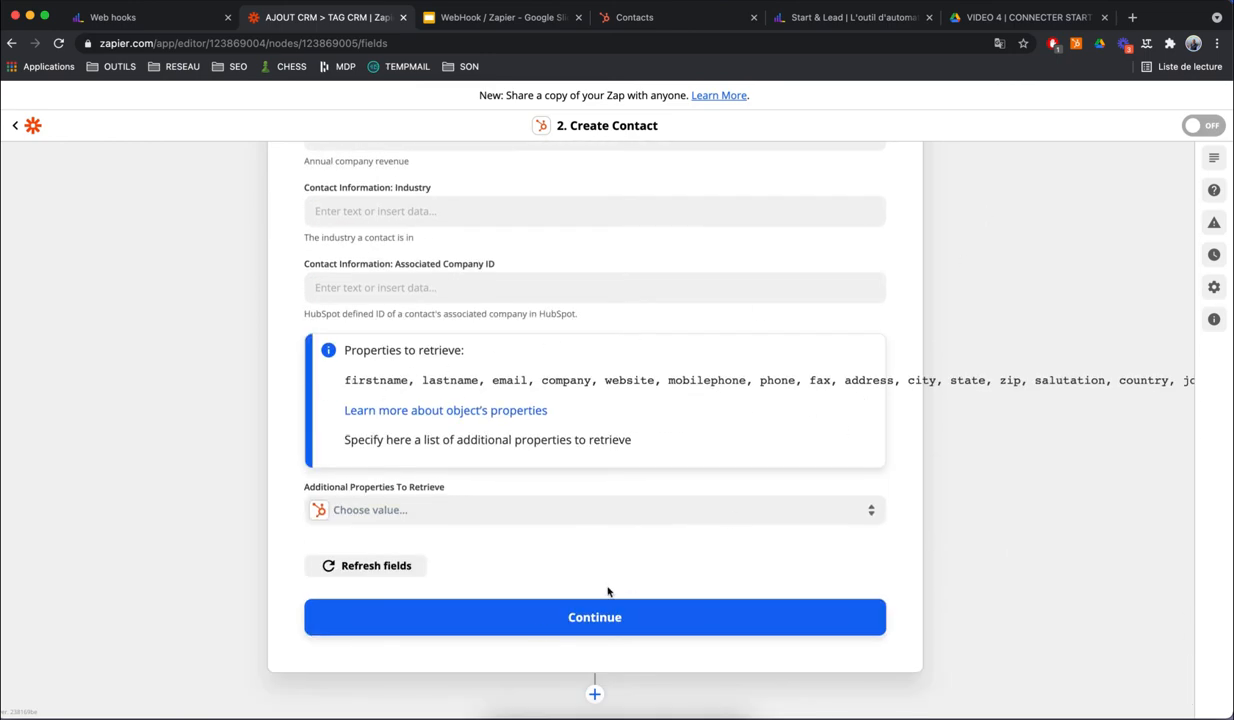
{"action": "left_click", "coordinate": [540, 628]}
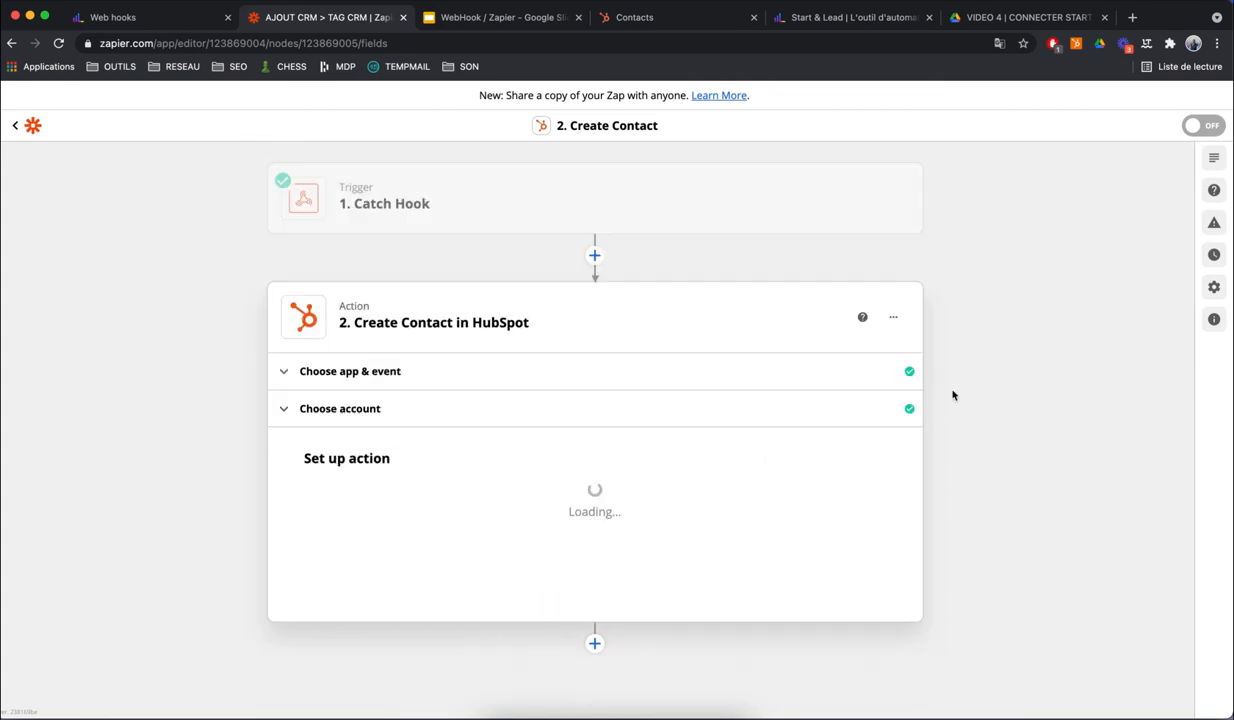
Step: Switch to Start & Lead's Webhooks page and send a test of the Ajout CRM > tag CRM webhook
{"action": "scroll", "coordinate": [1026, 356], "scroll_direction": "down", "scroll_amount": 5}
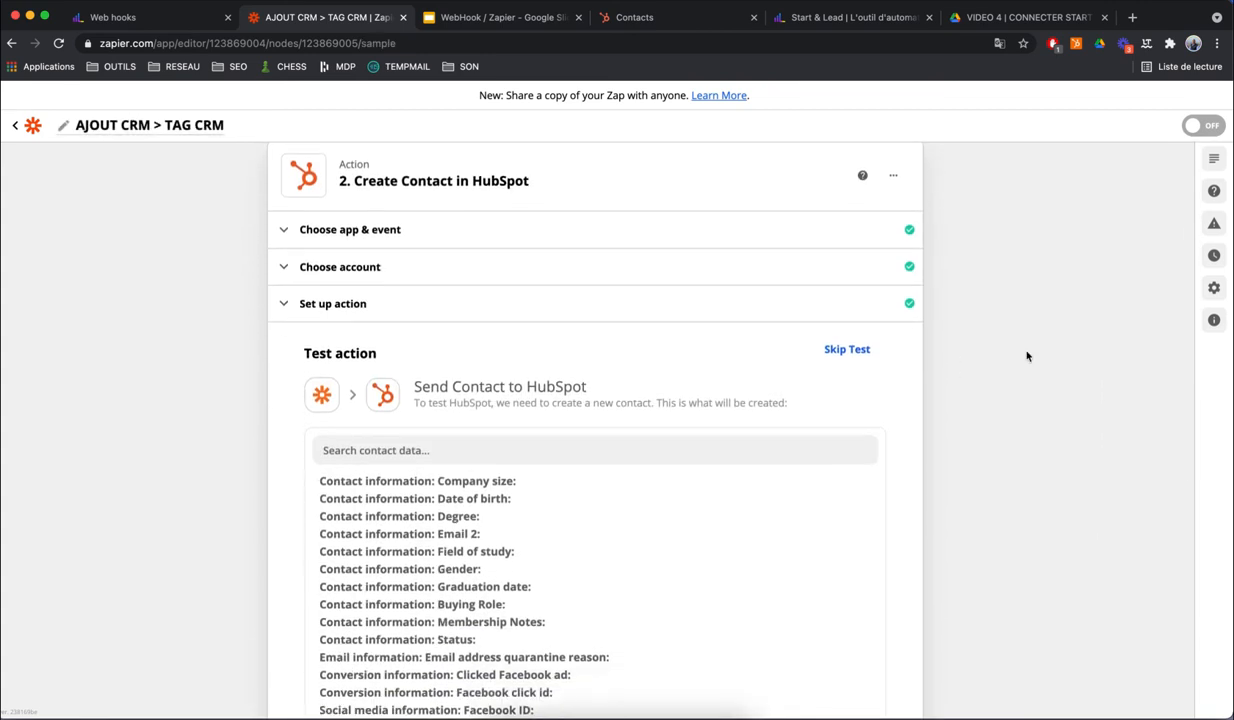
{"action": "scroll", "coordinate": [1026, 356], "scroll_direction": "down", "scroll_amount": 5}
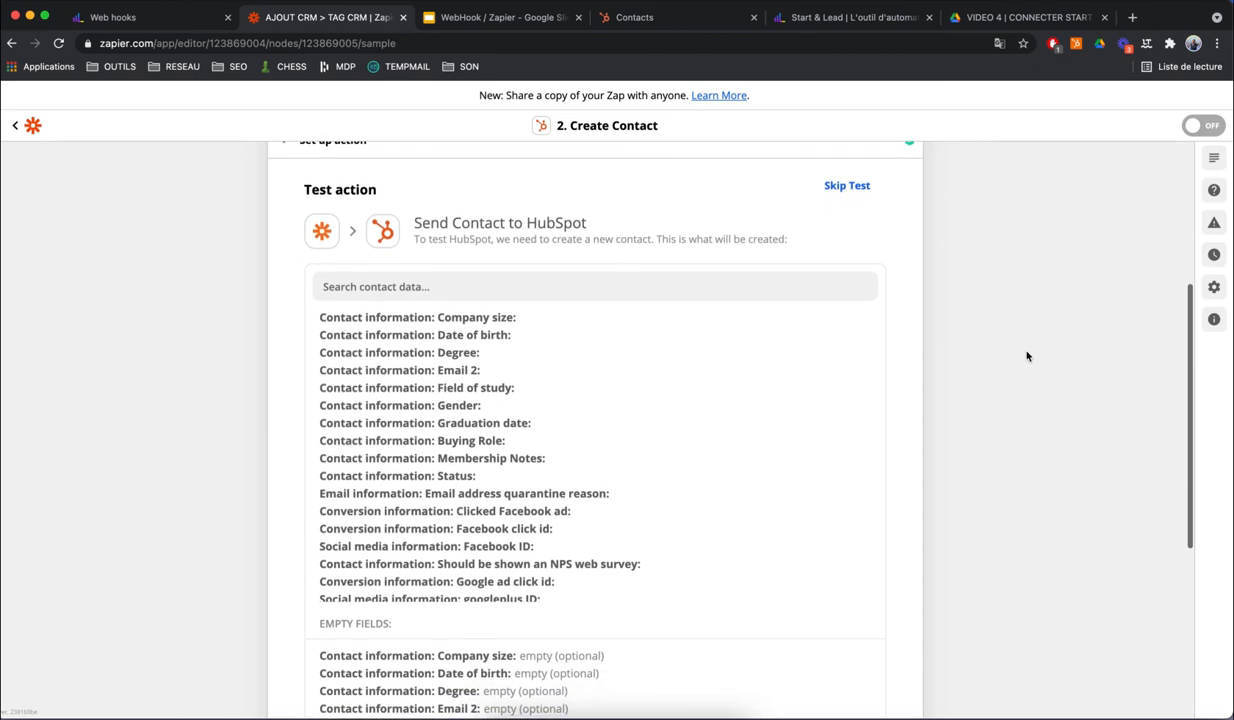
{"action": "scroll", "coordinate": [1026, 356], "scroll_direction": "down", "scroll_amount": 5}
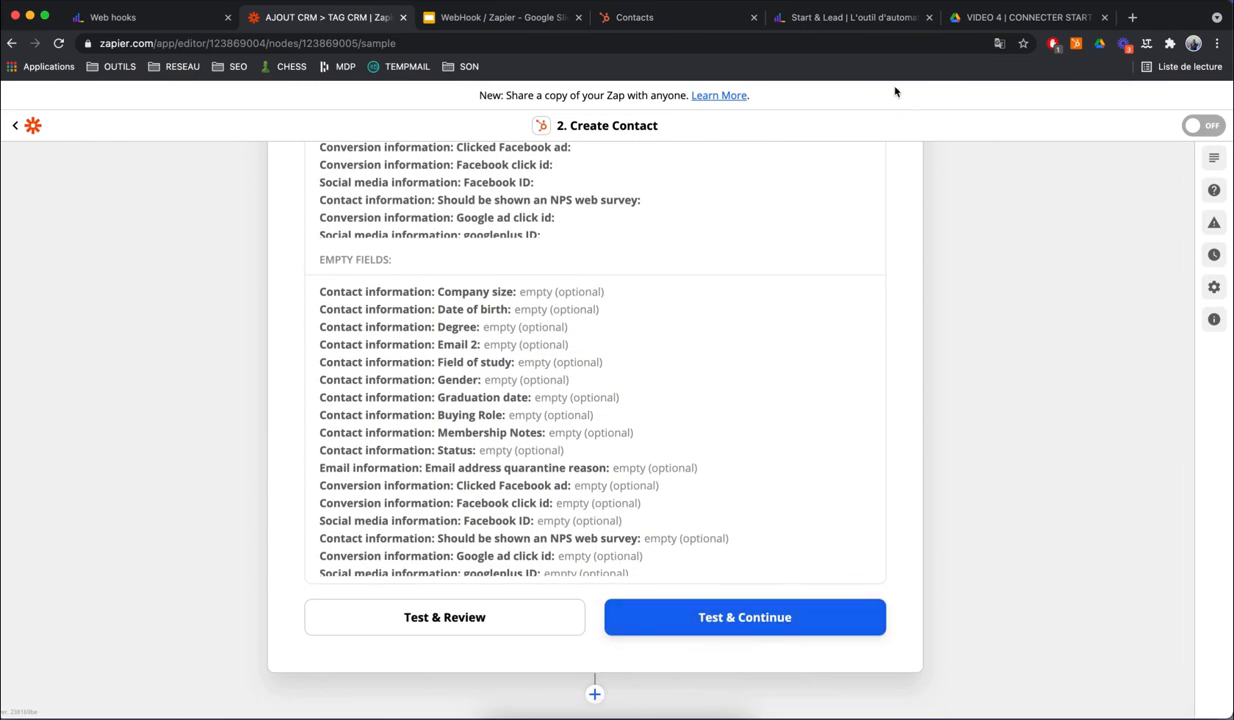
{"action": "left_click", "coordinate": [155, 29]}
{"action": "left_click", "coordinate": [1088, 295]}
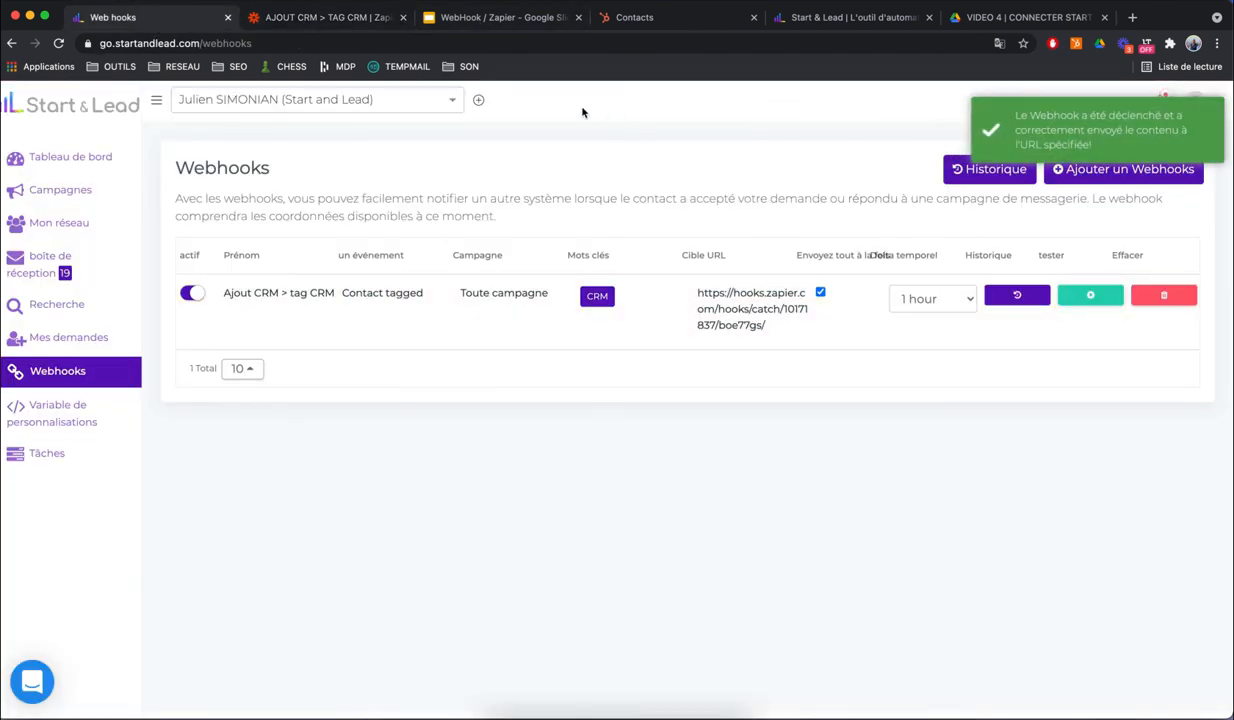
Step: Return to Zapier, run the Create Contact test that sends a sample contact to HubSpot, and review the returned data
{"action": "left_click", "coordinate": [362, 19]}
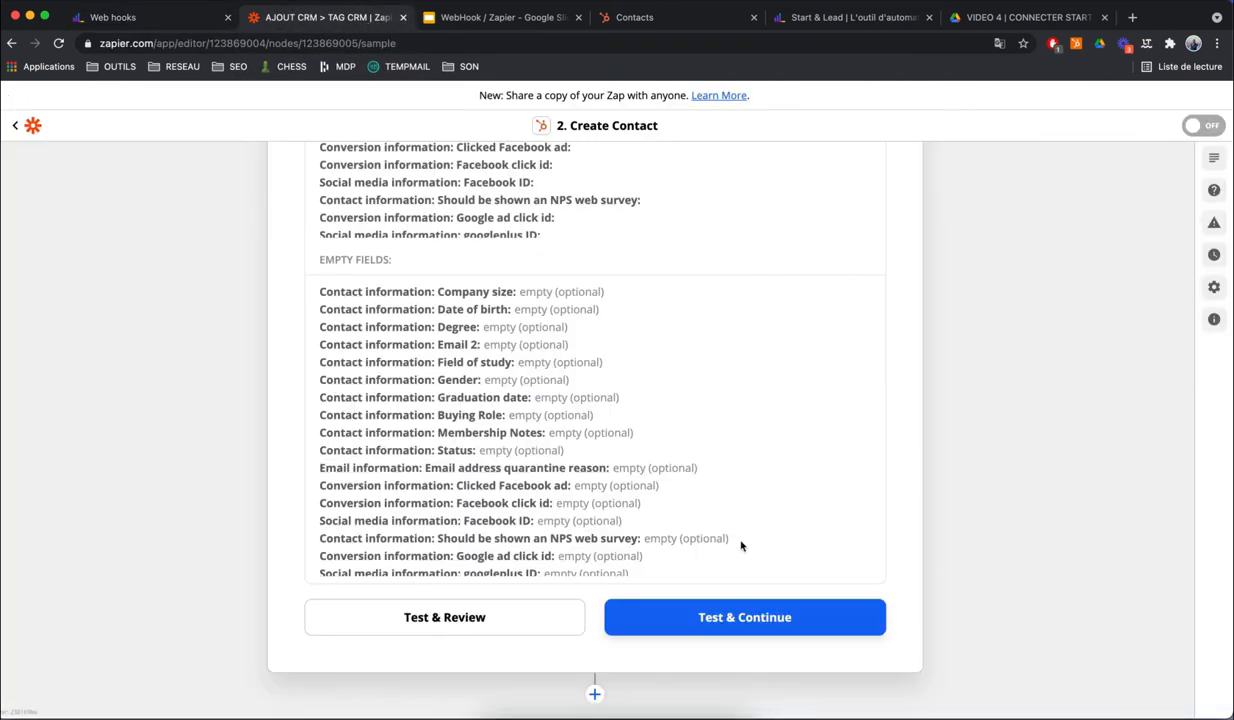
{"action": "left_click", "coordinate": [743, 622]}
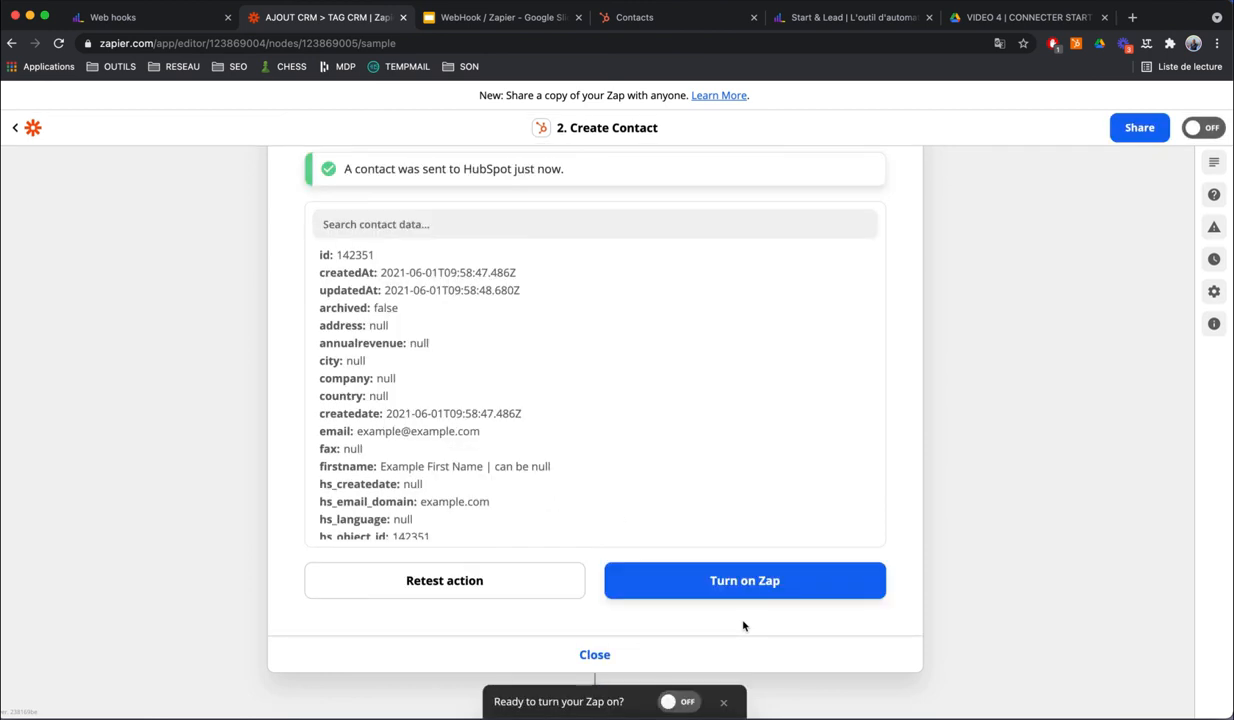
{"action": "scroll", "coordinate": [1011, 430], "scroll_direction": "up", "scroll_amount": 1}
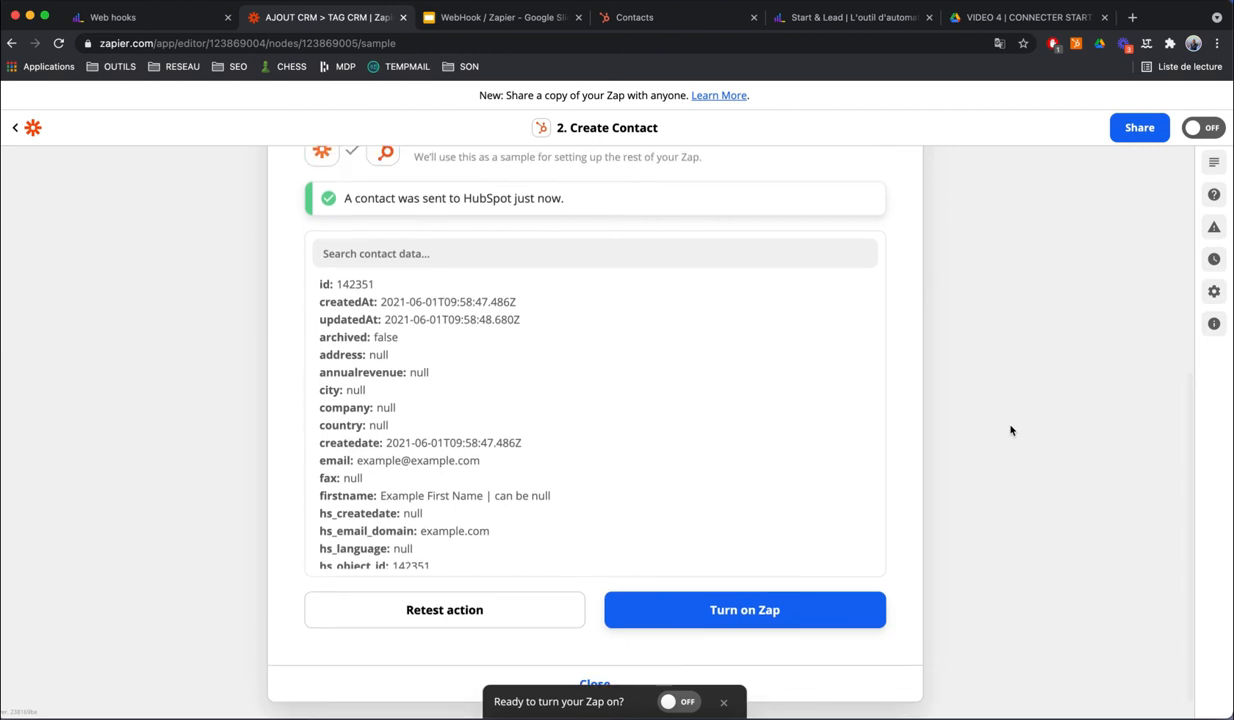
Step: Turn on the AJOUT CRM > TAG CRM Zap and go to the list of Zaps
{"action": "left_click", "coordinate": [701, 617]}
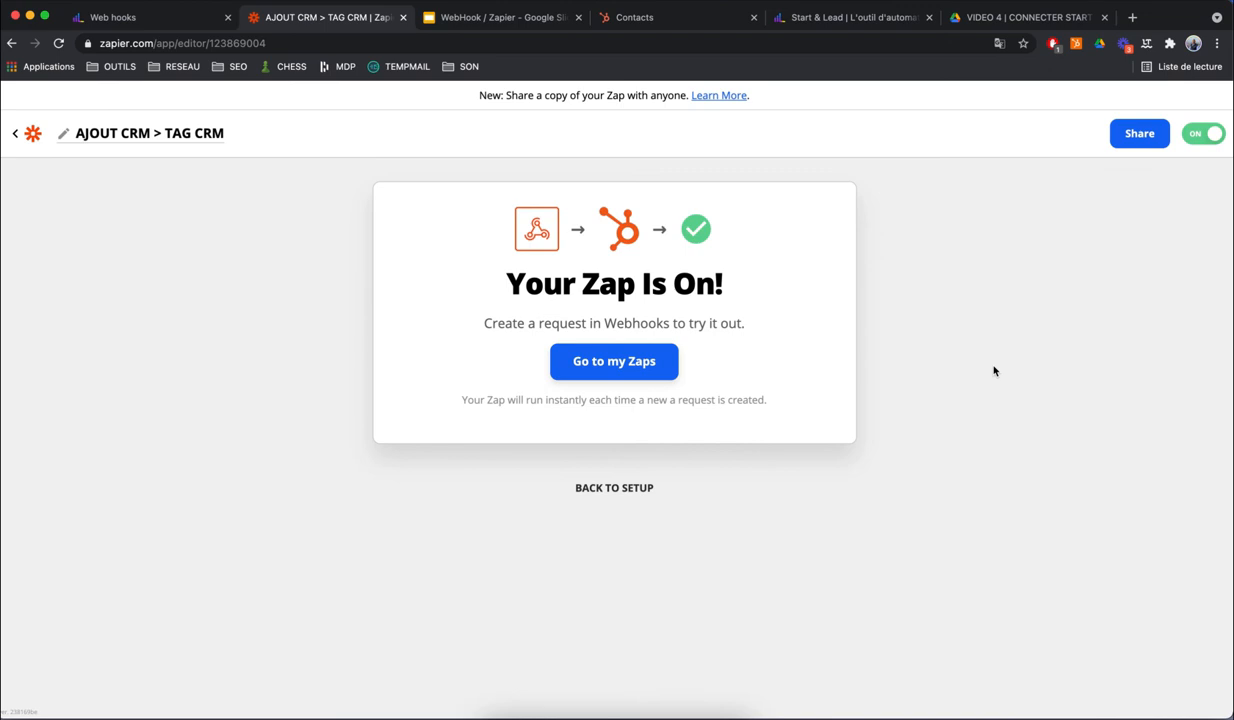
{"action": "left_click", "coordinate": [650, 372]}
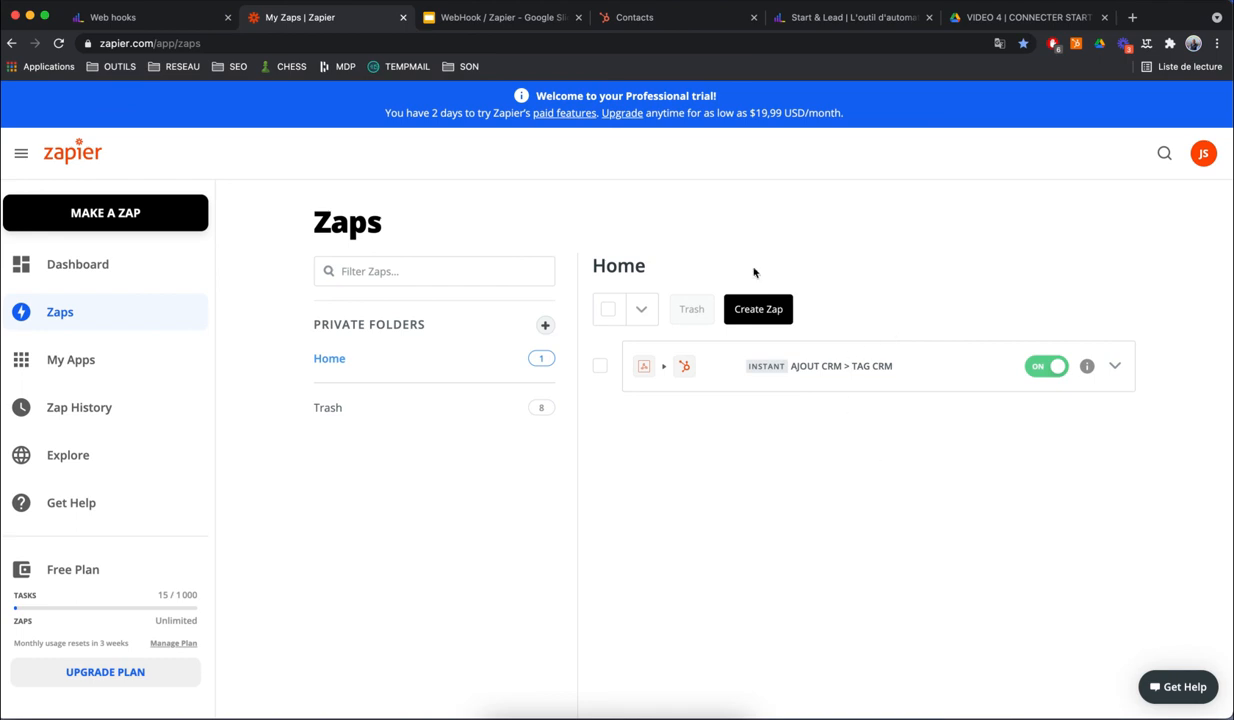
Step: Switch to HubSpot and reload the Contacts list to check for the test contact
{"action": "left_click", "coordinate": [622, 28]}
{"action": "key", "text": "super+r"}
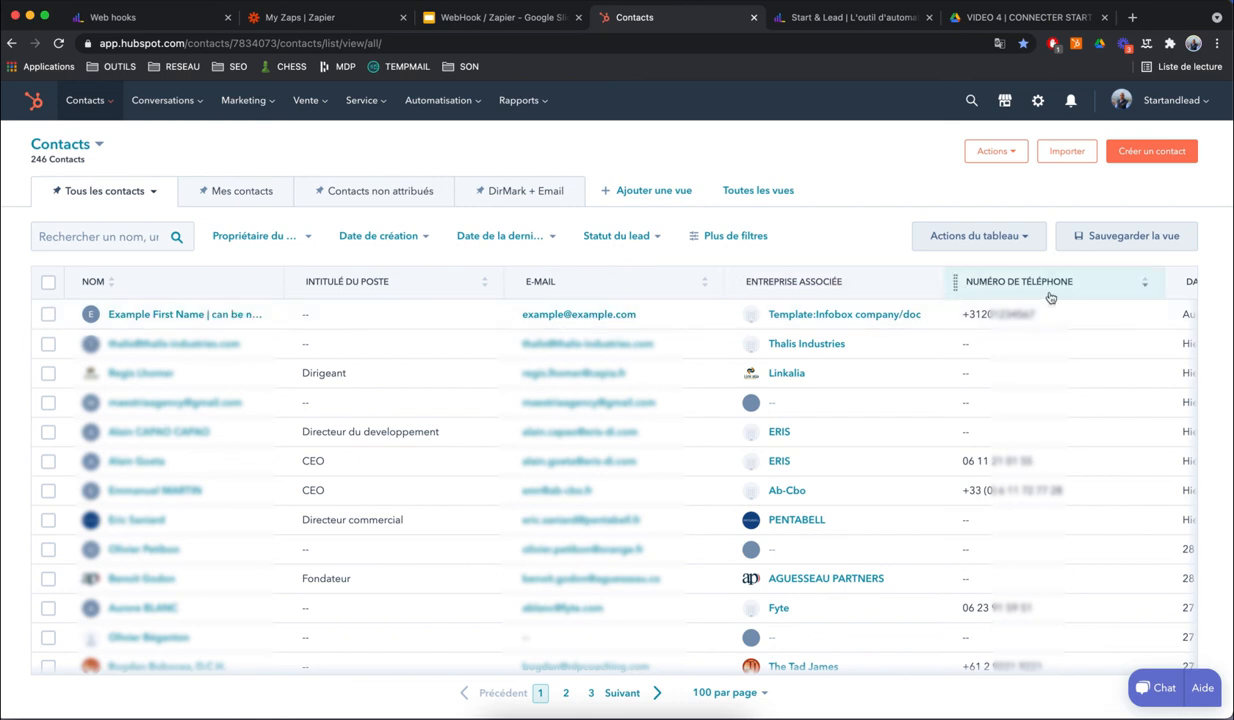
Step: Switch back to Start & Lead and open the Direction | Recrutement | France | 11-500 campaign
{"action": "left_click", "coordinate": [137, 18]}
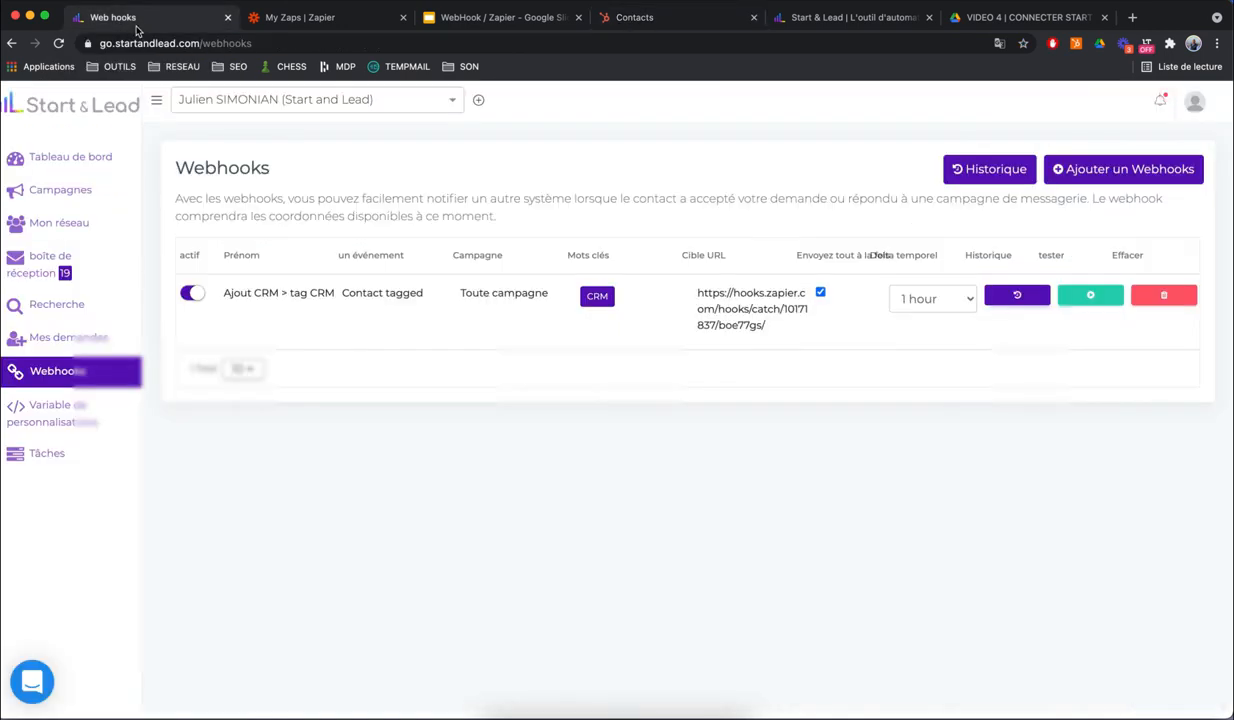
{"action": "left_click", "coordinate": [73, 201]}
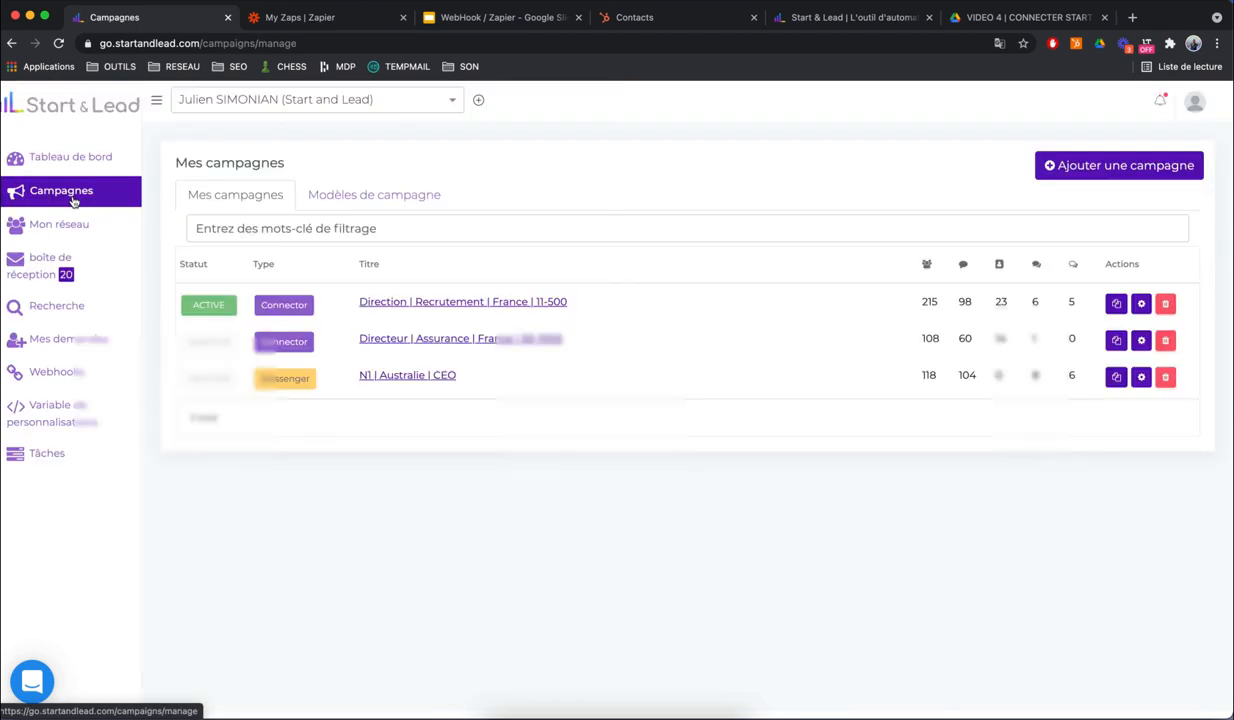
{"action": "left_click", "coordinate": [449, 308]}
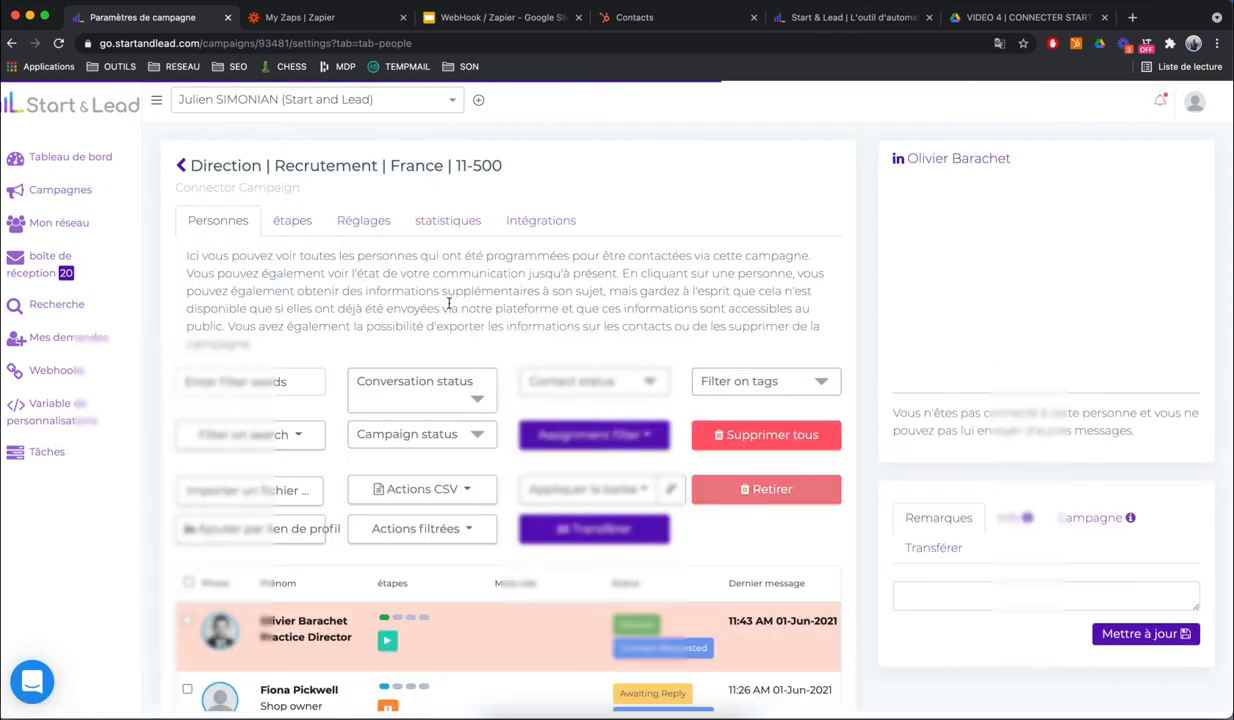
Step: Apply the CRM tag to the first contact in the campaign's people list
{"action": "scroll", "coordinate": [449, 305], "scroll_direction": "down", "scroll_amount": 2}
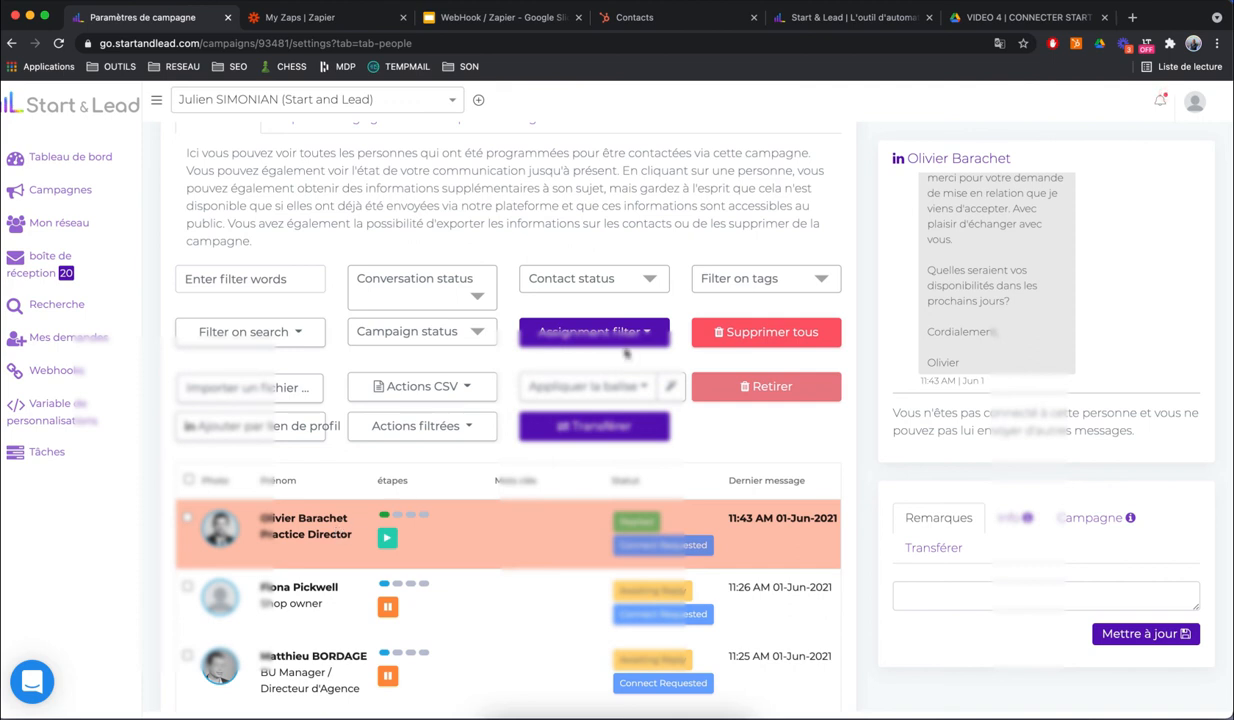
{"action": "left_click", "coordinate": [187, 519]}
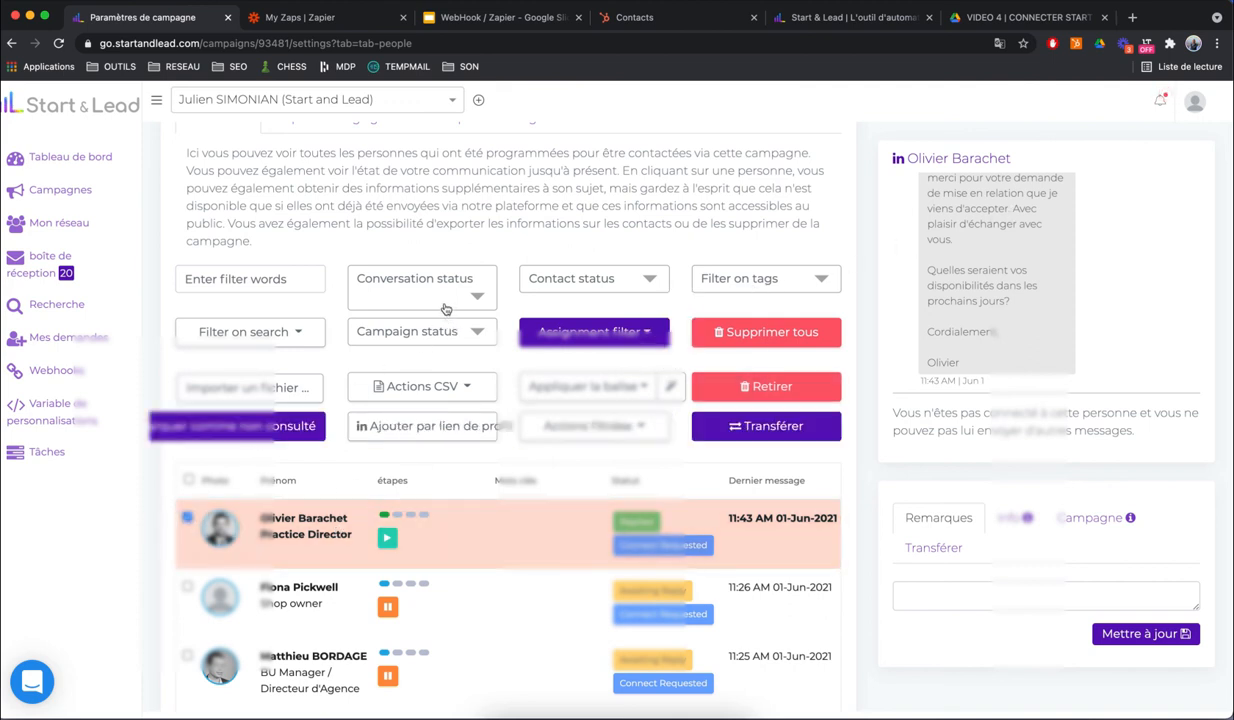
{"action": "left_click", "coordinate": [595, 395]}
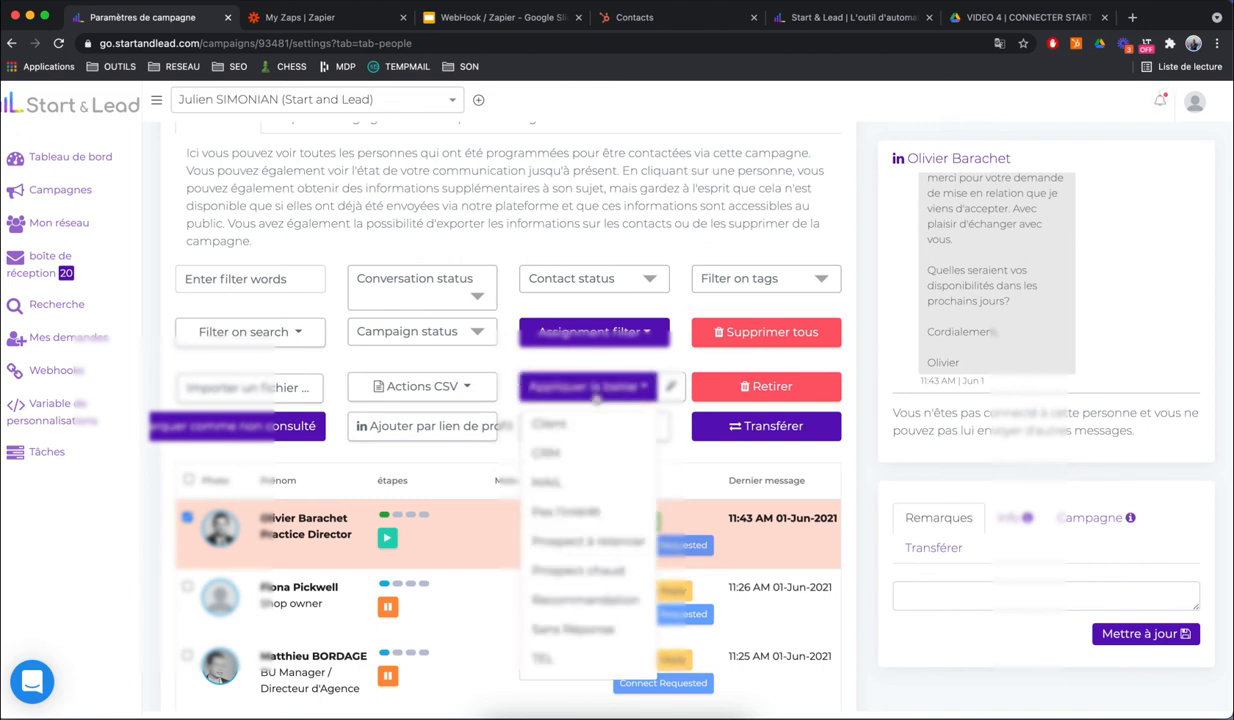
{"action": "left_click", "coordinate": [558, 452]}
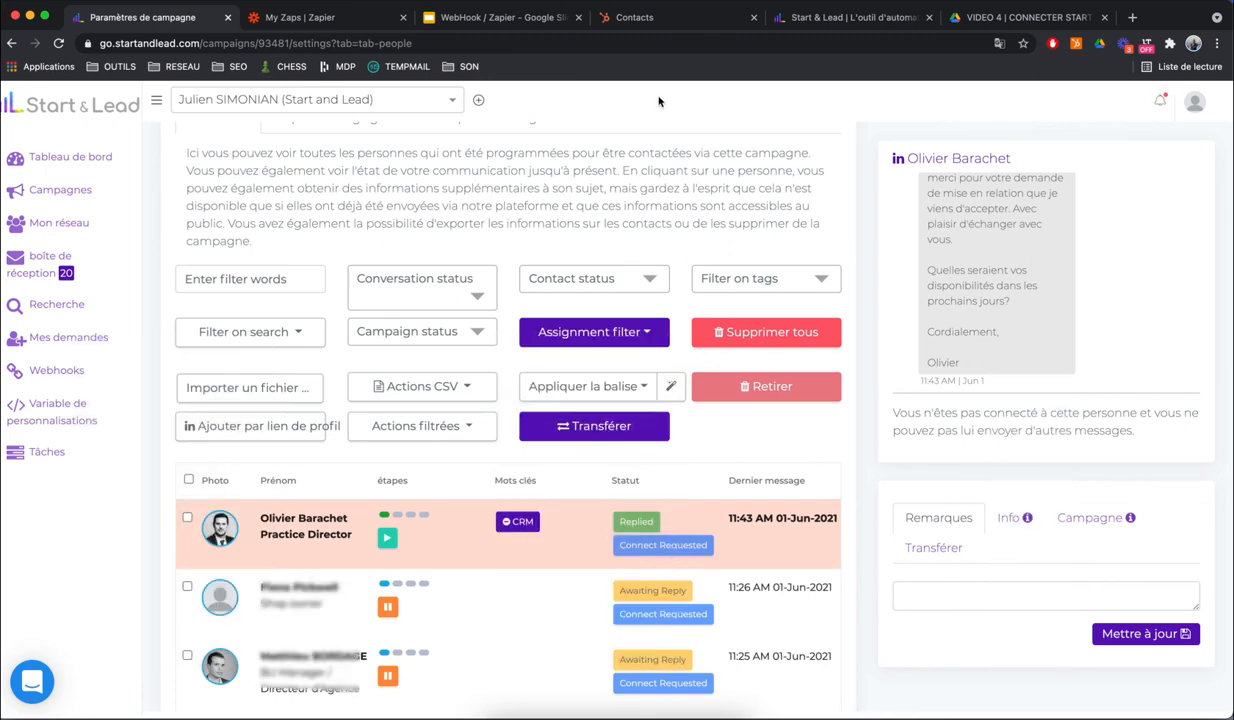
Step: Check HubSpot's Contacts list for the newly tagged contact, and switch to the Start & Lead website
{"action": "left_click", "coordinate": [630, 20]}
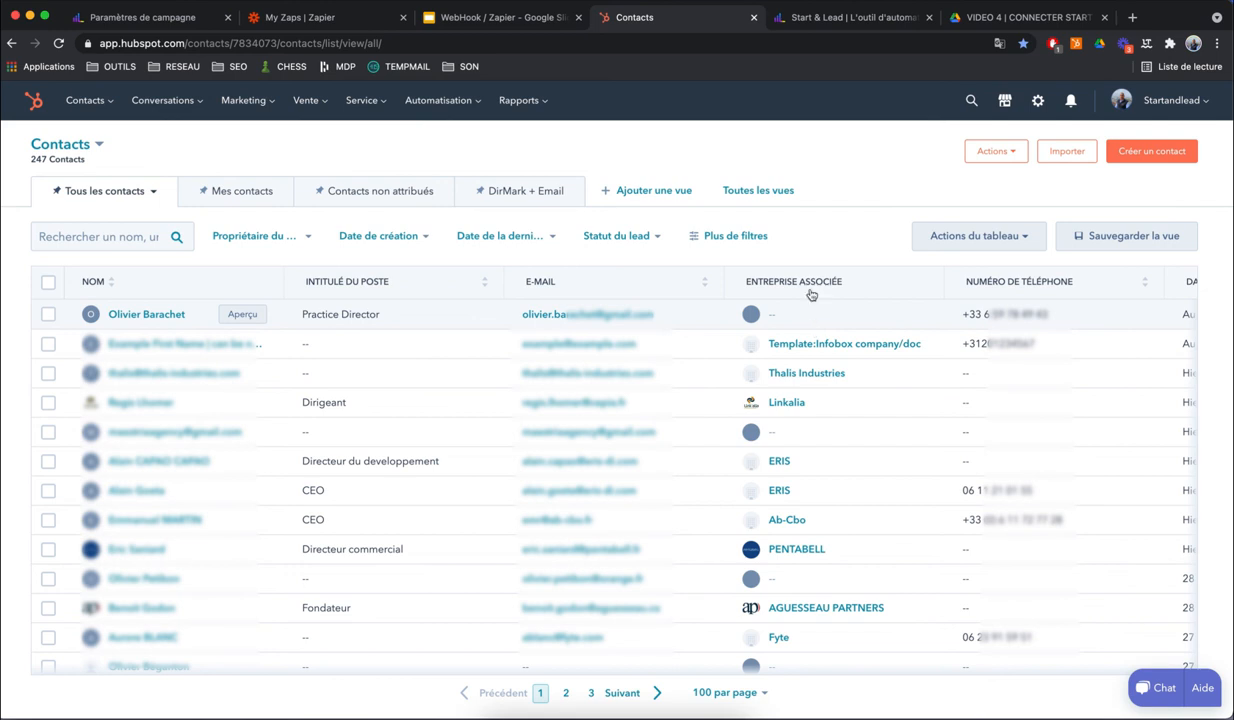
{"action": "left_click", "coordinate": [867, 28]}
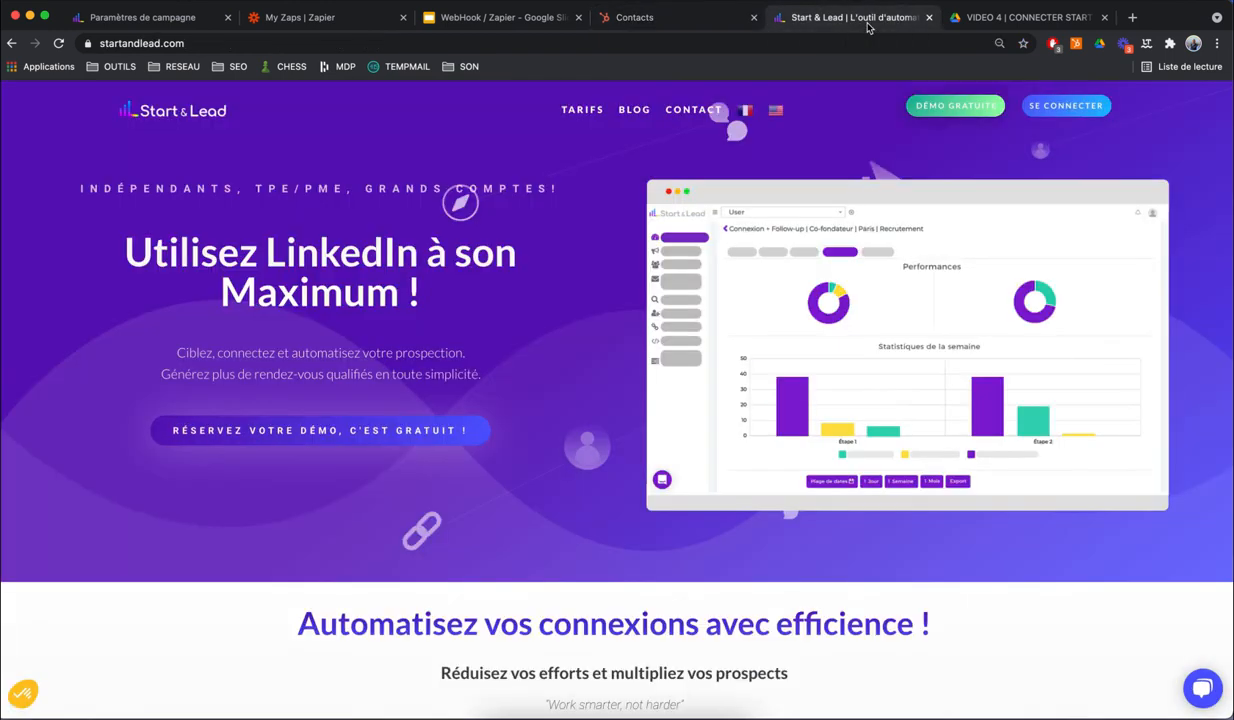